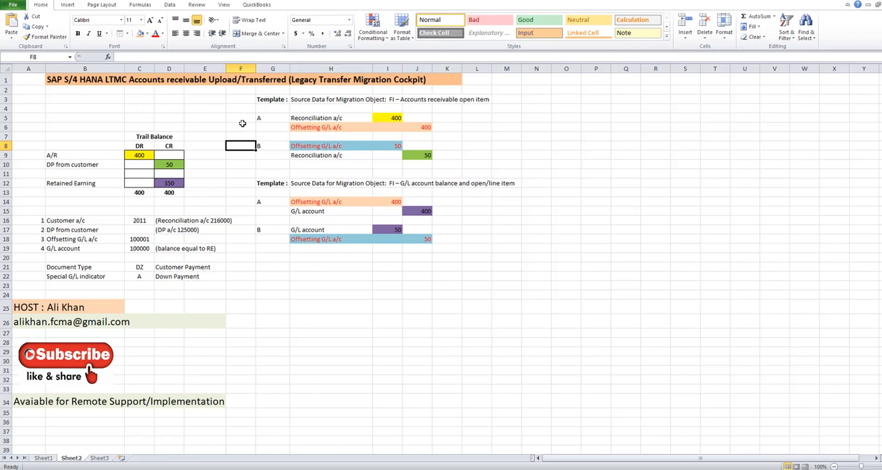
- Review the two migration template headings and the trial balance amounts for A/R and down payment from customer on Sheet2
click(319, 100)
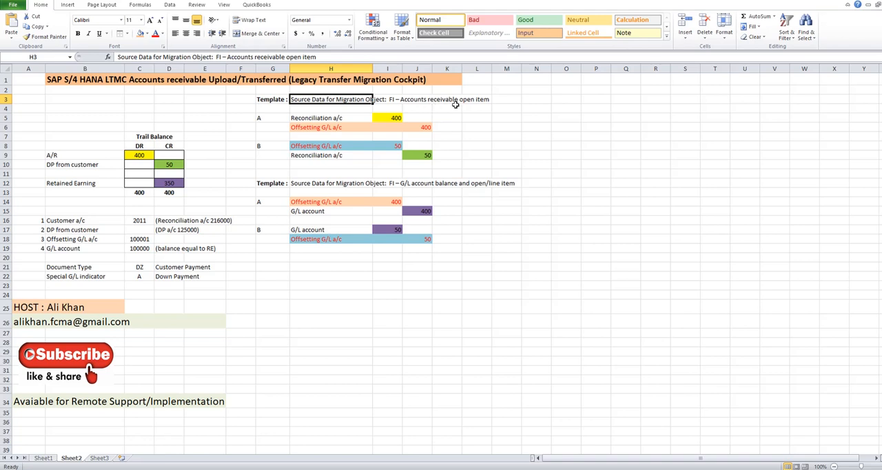
click(328, 185)
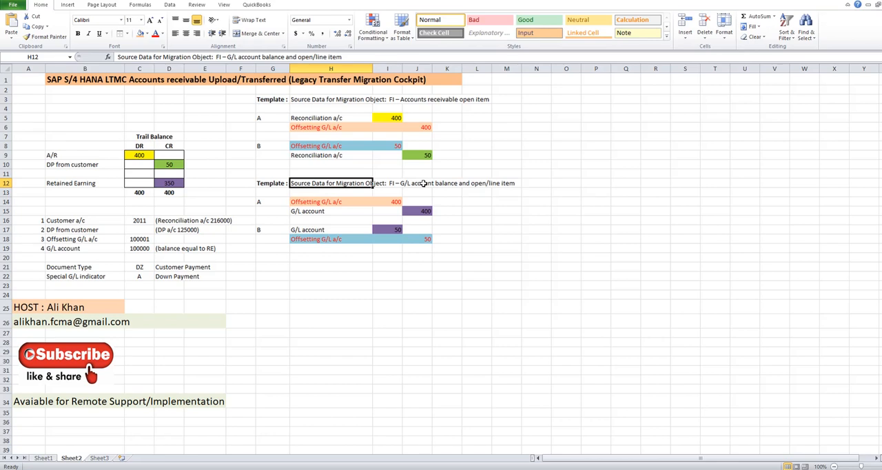
click(61, 124)
drag(61, 124, 194, 201)
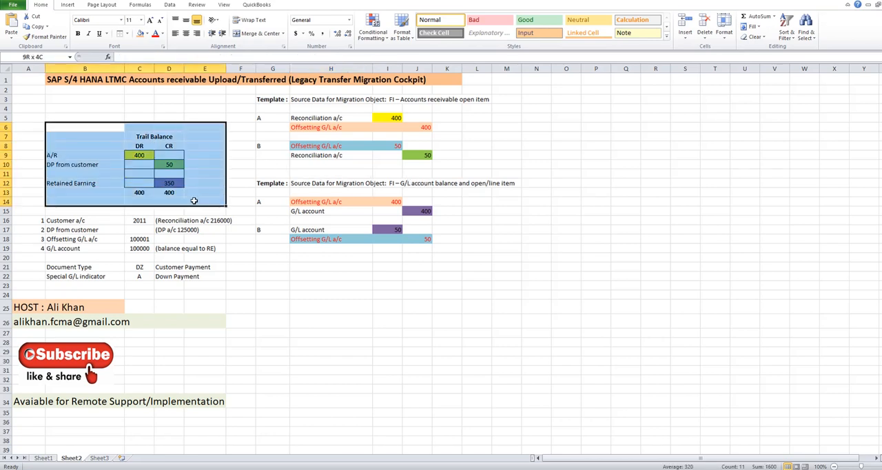
click(87, 154)
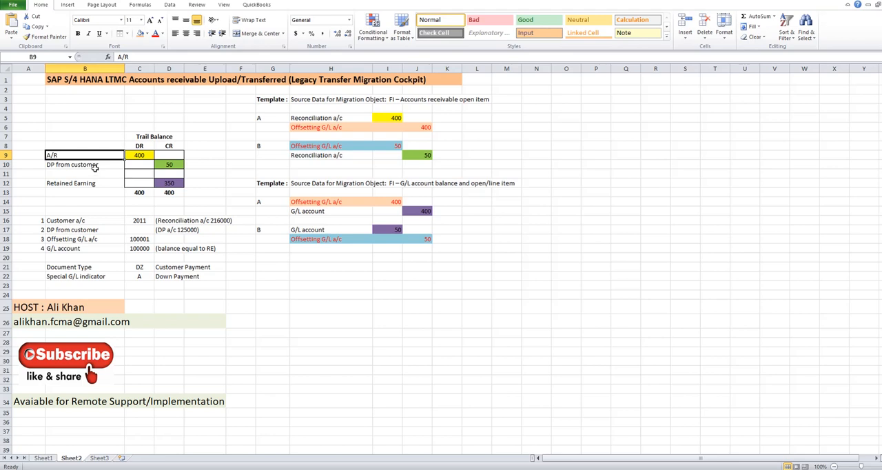
click(171, 163)
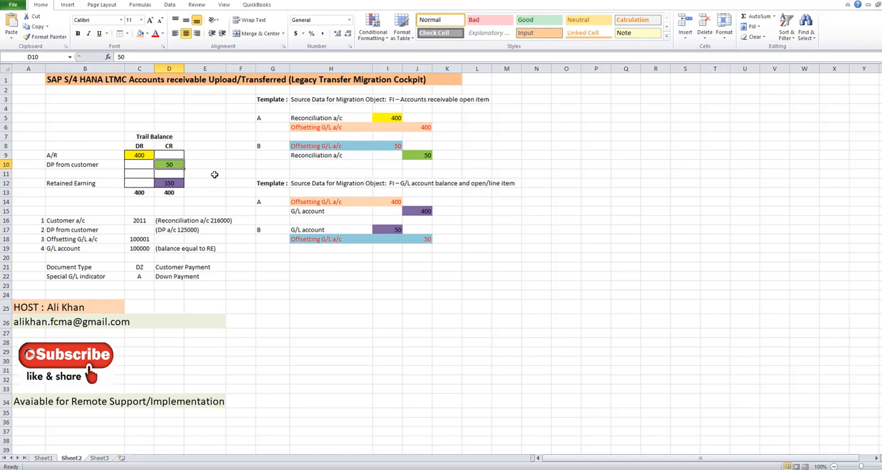
click(144, 157)
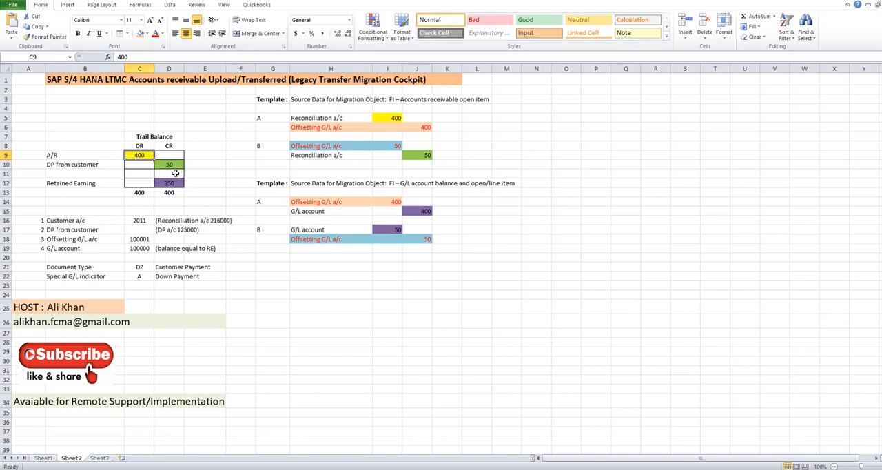
click(175, 166)
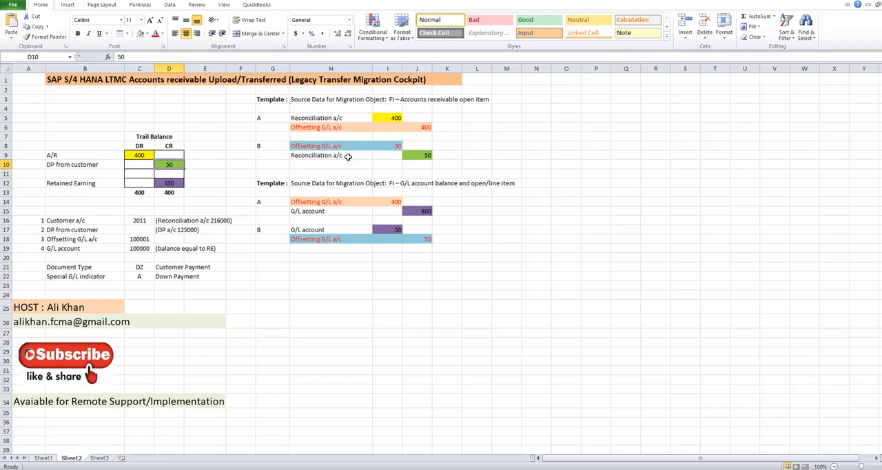
key(alt+Tab)
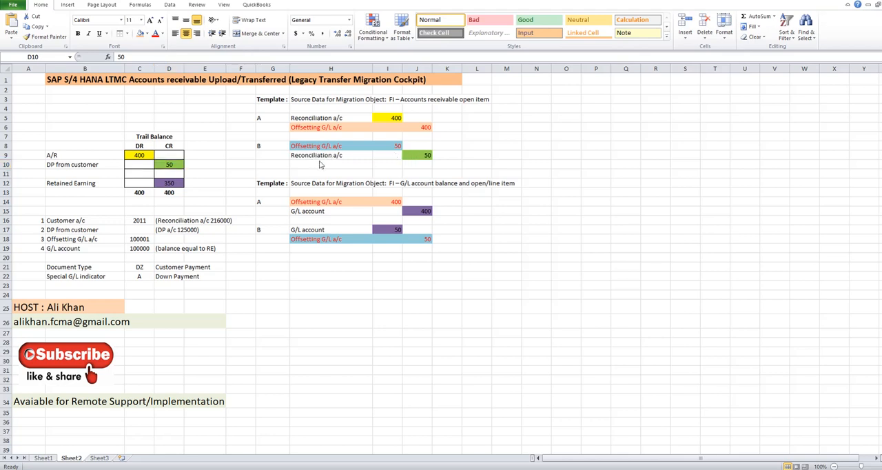
click(518, 278)
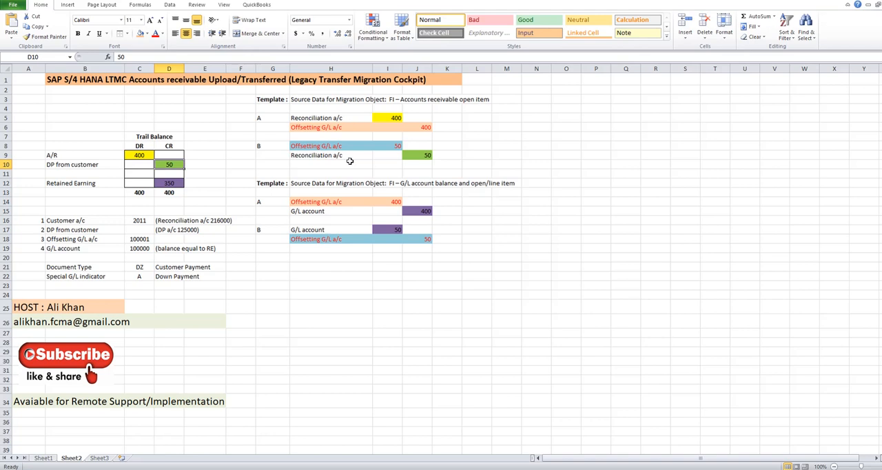
key(alt+p)
key(p)
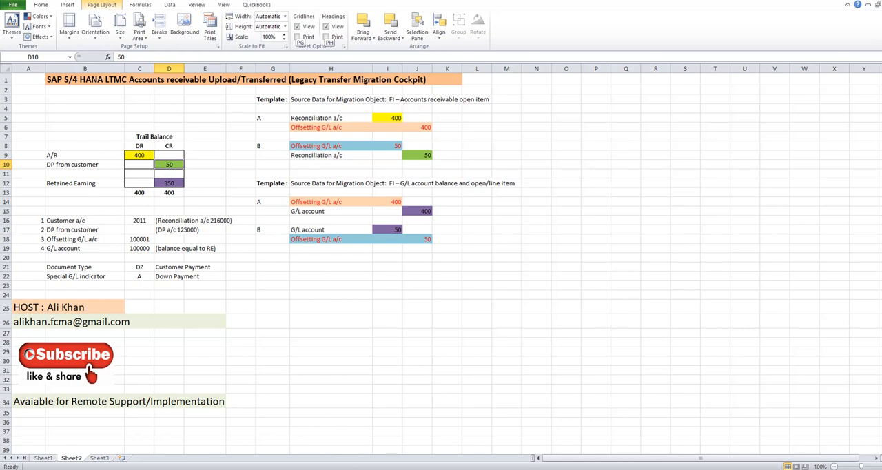
- Switch to SAP Logon and log on to the SAP HANA NEW system with client 400
key(alt+Tab)
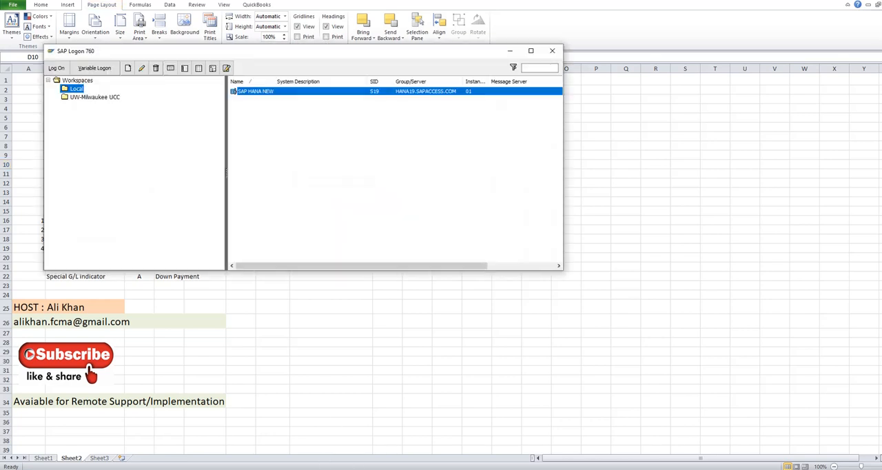
double_click(316, 91)
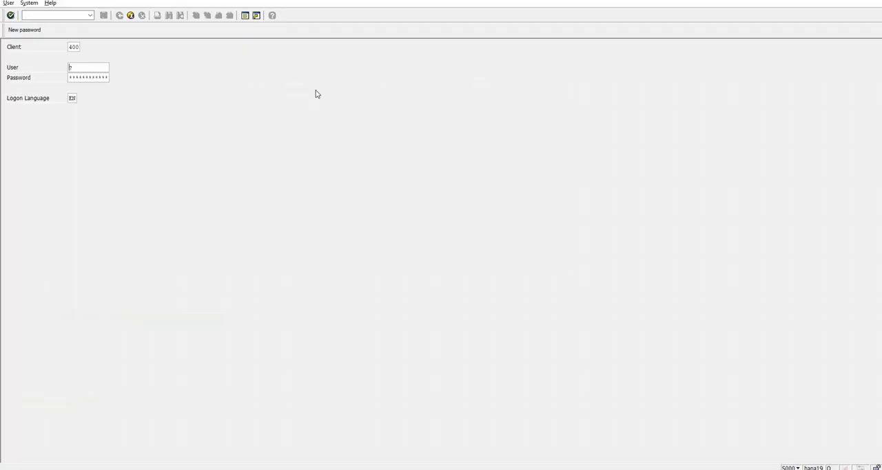
key(Return)
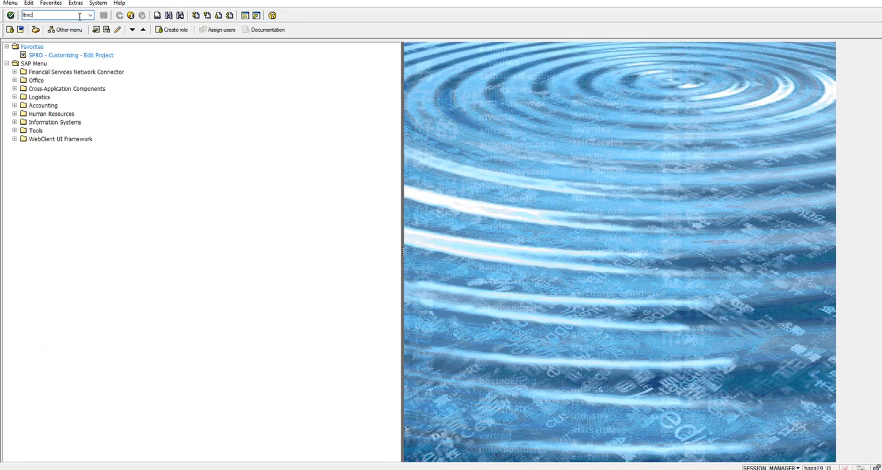
- Run transaction ltmc and continue past the certificate warning to the Migrate Your Data page in a maximized browser window
text(ltmc)
key(Return)
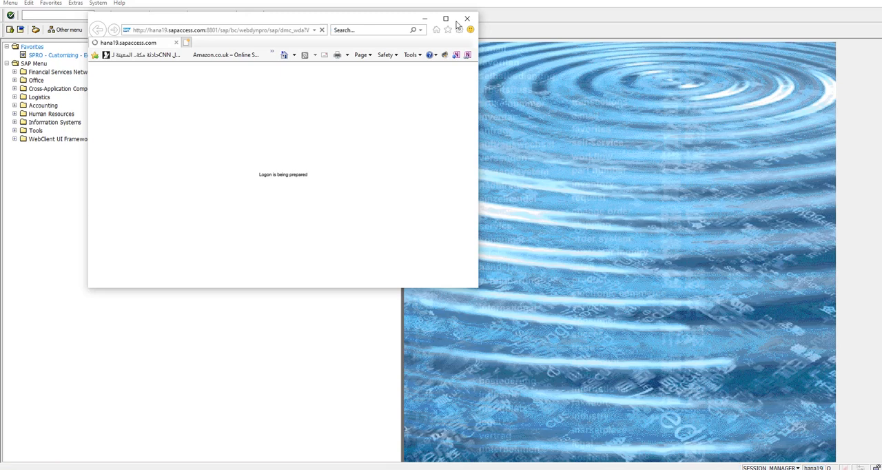
click(446, 19)
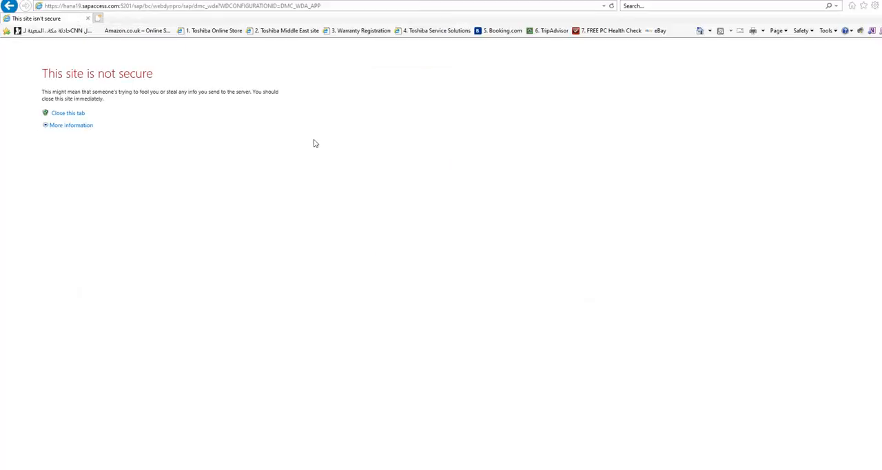
click(69, 126)
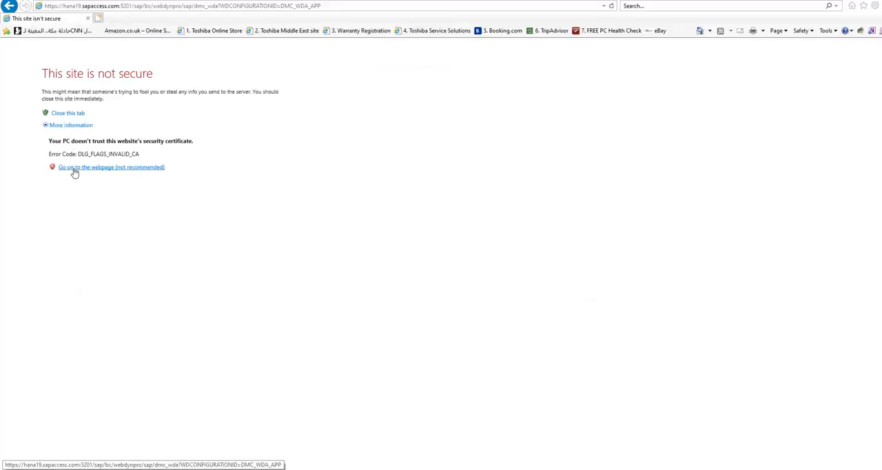
click(74, 171)
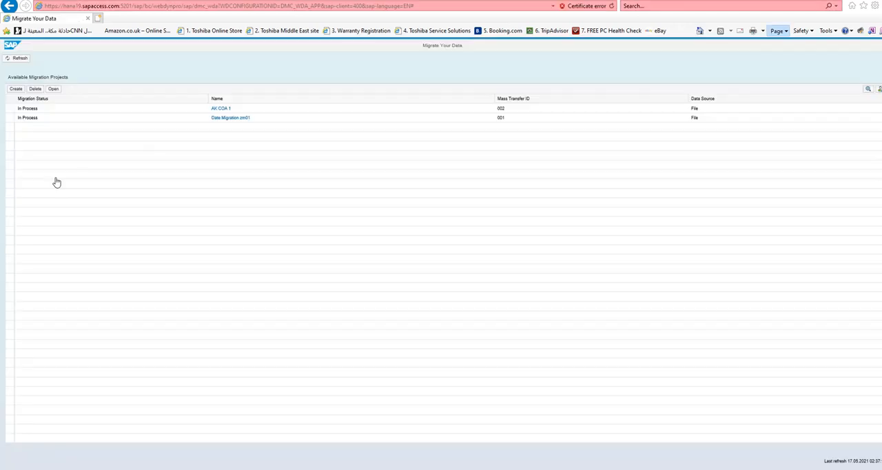
key(alt+p)
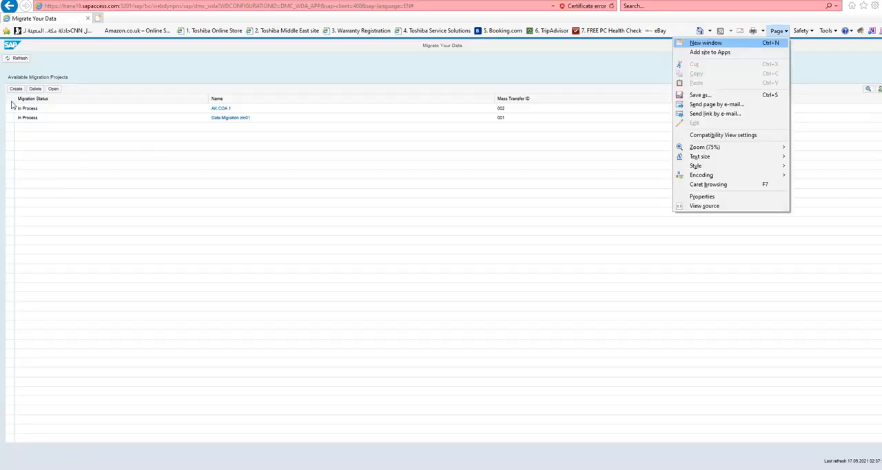
click(446, 71)
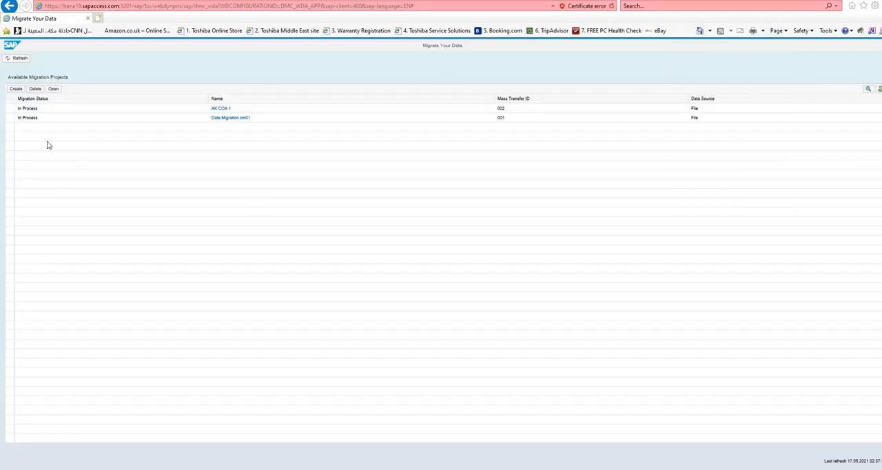
- Create a migration project named AK AR that transfers data from file, with mass transfer ID 003
click(16, 90)
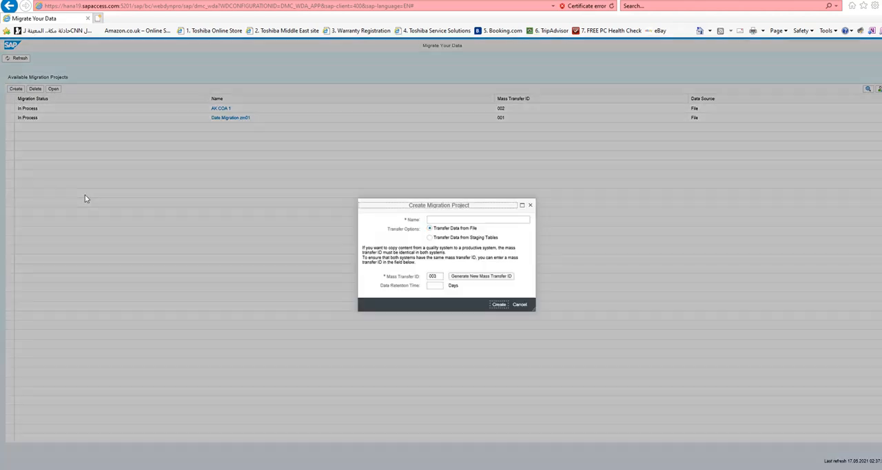
click(471, 219)
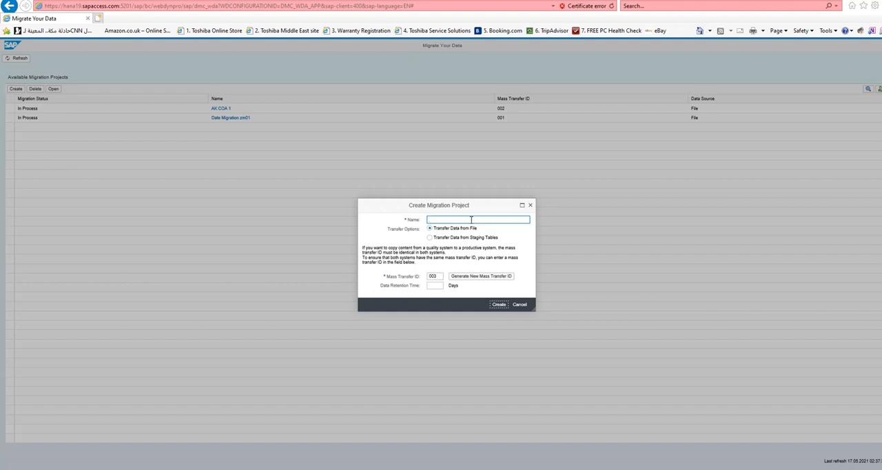
text(AK)
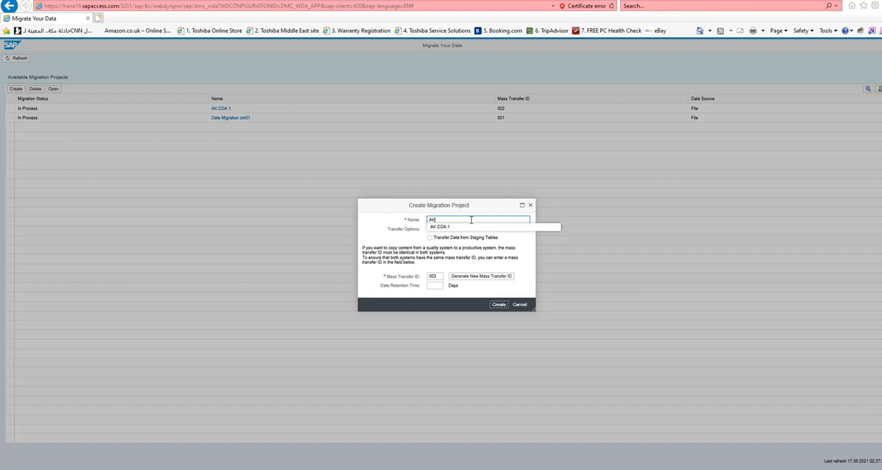
text( AR)
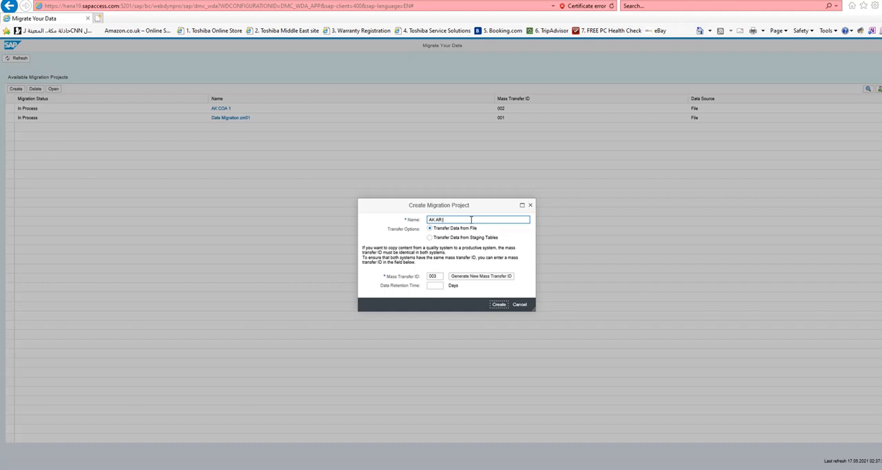
click(501, 308)
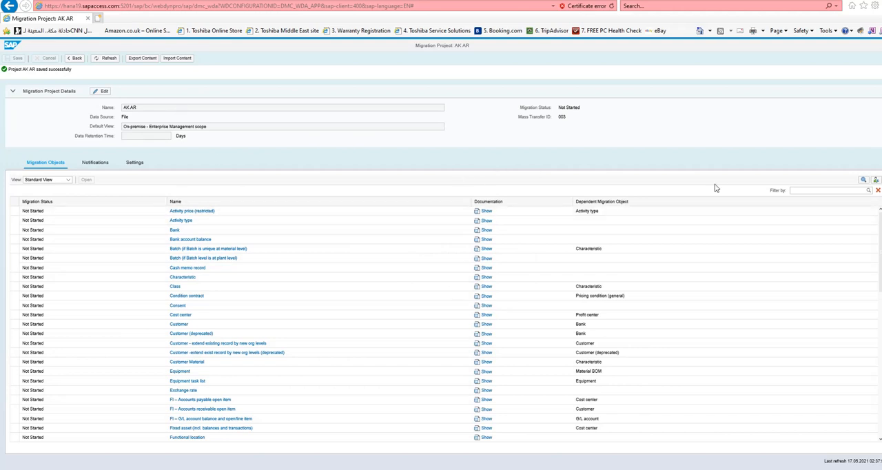
- Filter the migration objects by ACCOUNT and open FI – Accounts receivable open item, agreeing to copy it into the project
click(823, 192)
text(ACCOU)
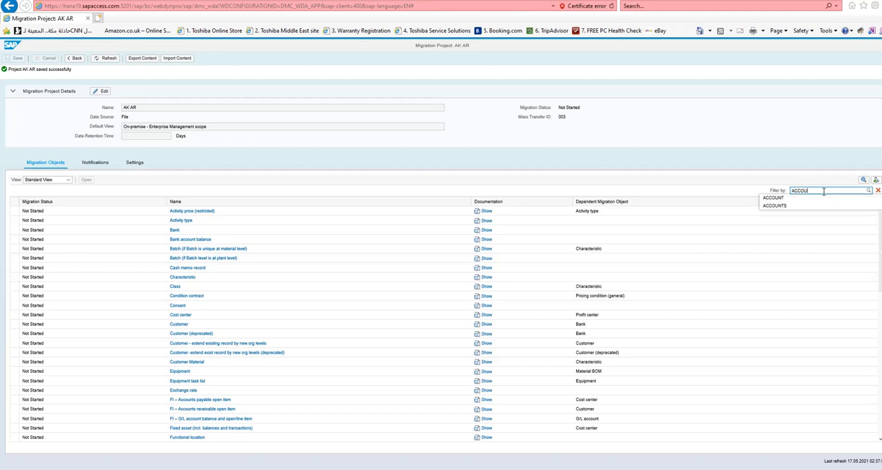
text(NT)
click(817, 197)
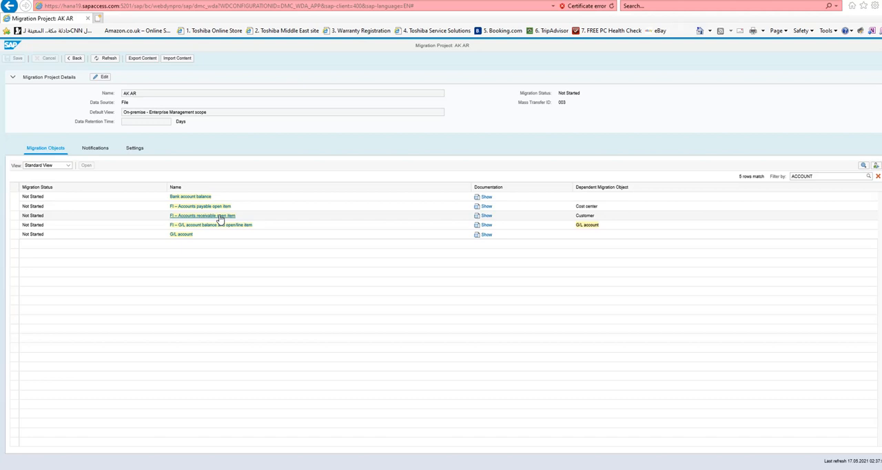
click(220, 217)
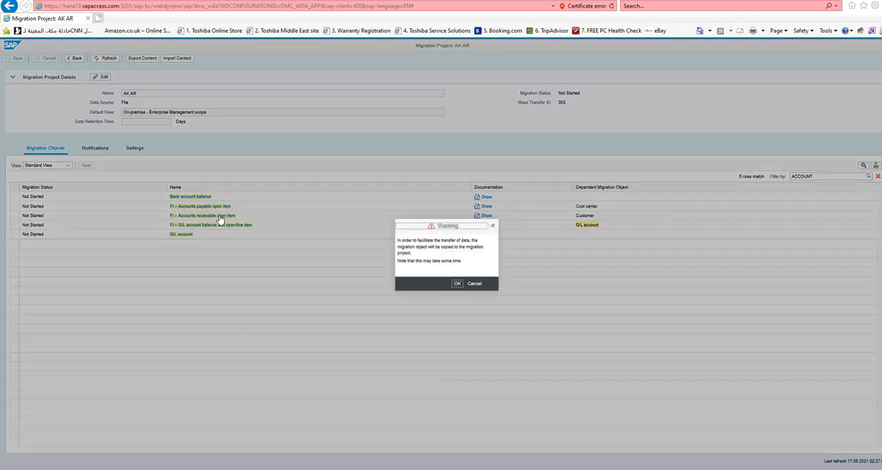
click(456, 285)
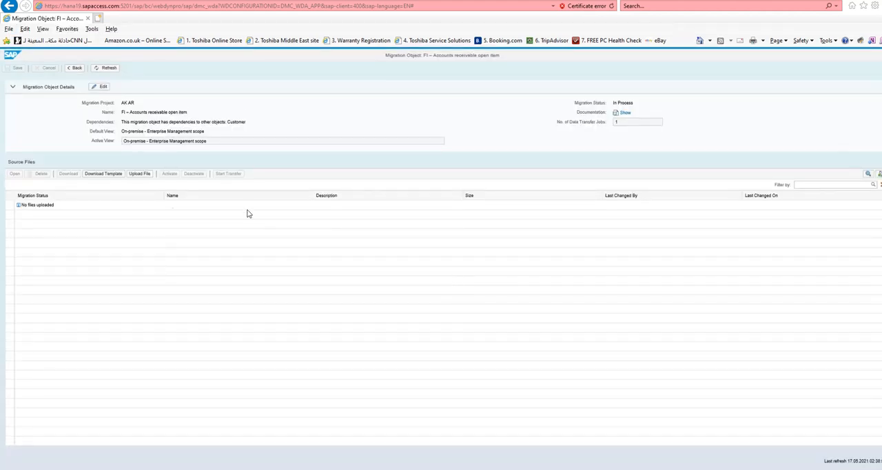
- Download the migration object's template and save the file EN_FI – Accounts receivable open item.xml
click(115, 178)
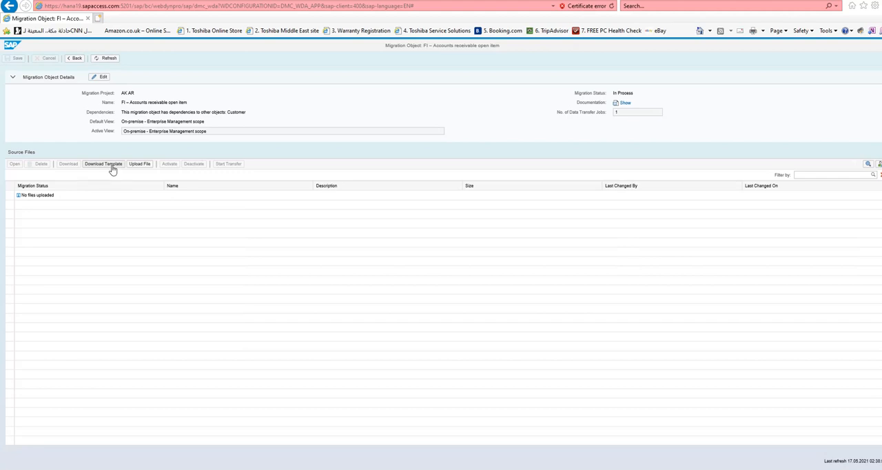
click(113, 170)
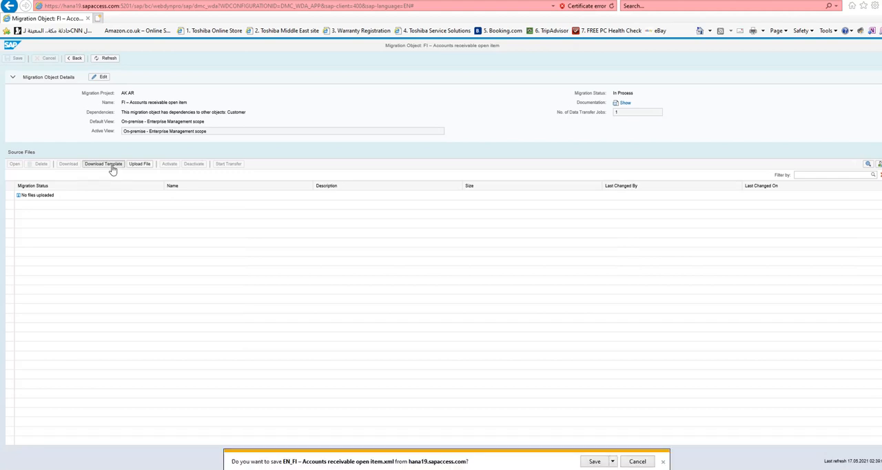
click(594, 461)
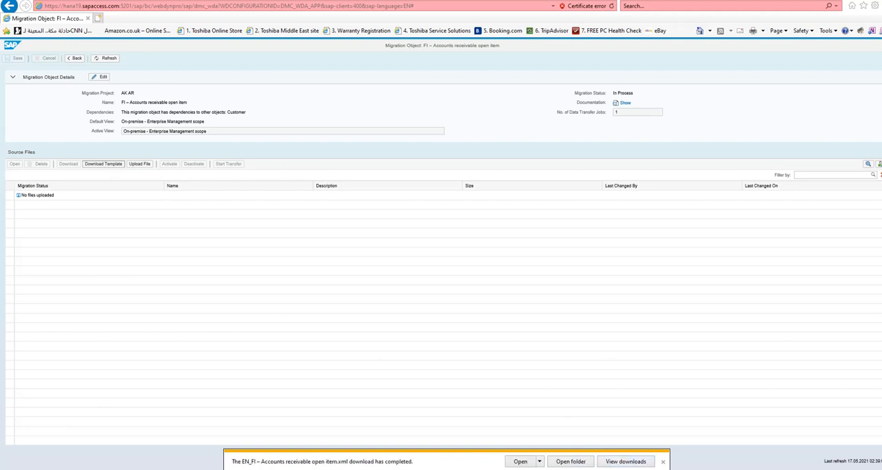
click(663, 463)
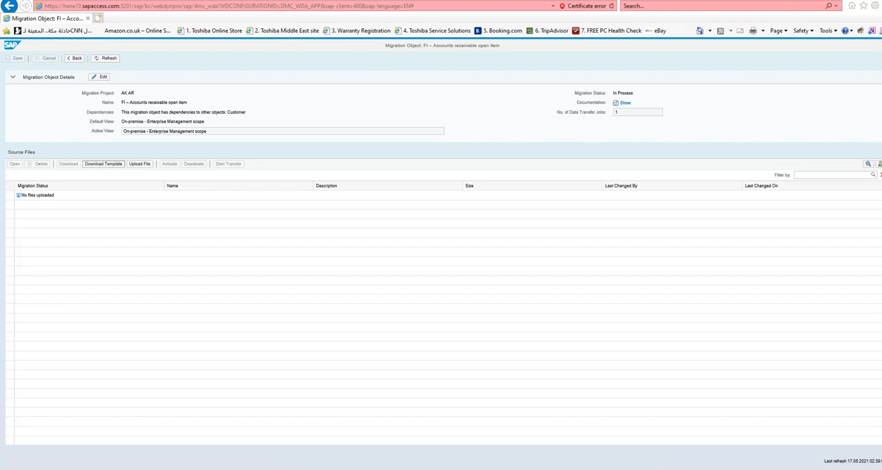
- Switch to the Excel workbook AR YT EN_FI – Accounts receivable open item and save it, keeping the XML Spreadsheet 2003 format
mouse_move(377, 469)
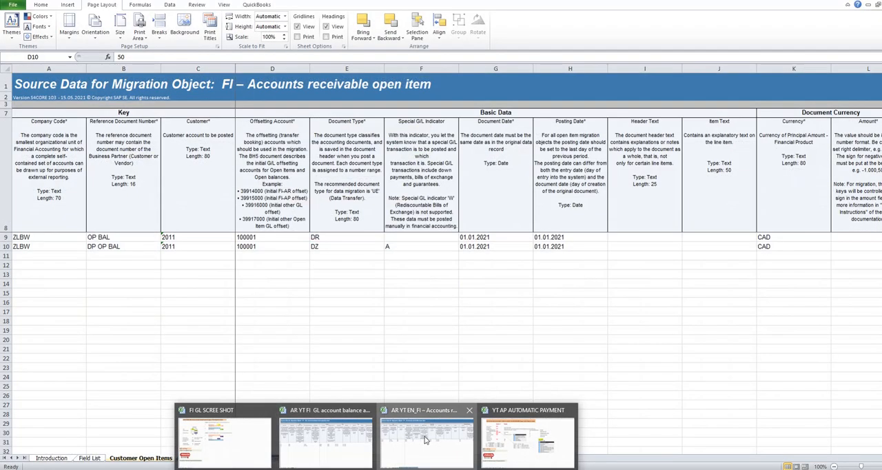
click(427, 437)
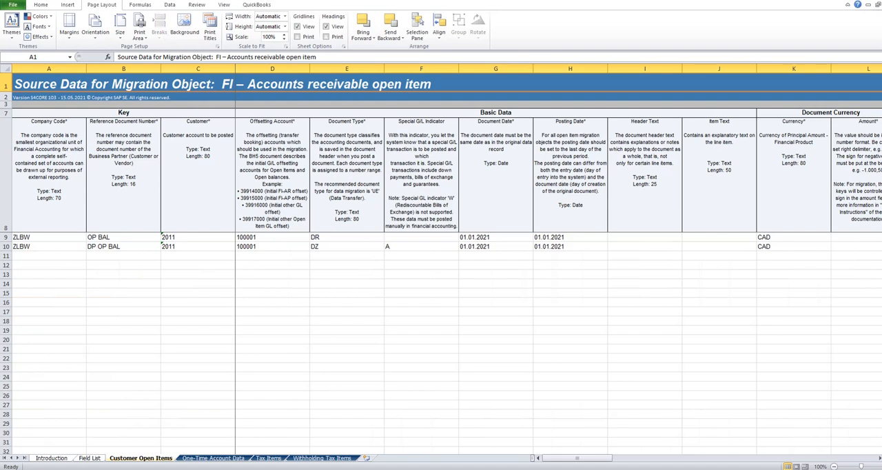
key(ctrl+s)
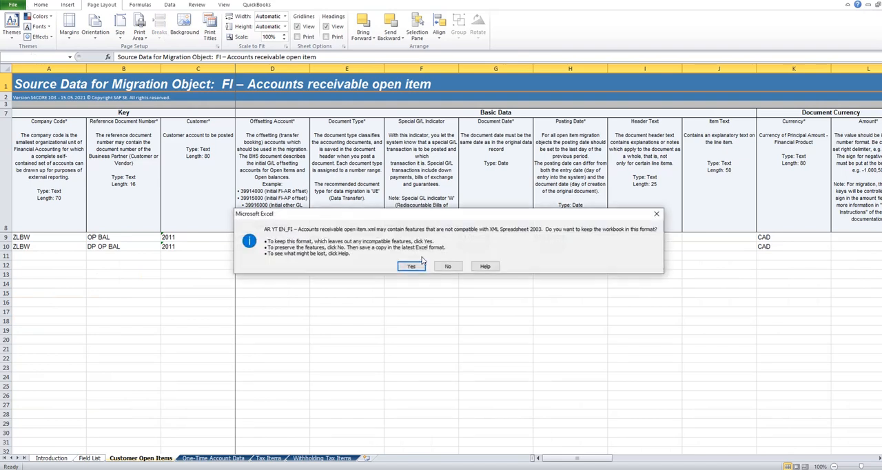
click(411, 267)
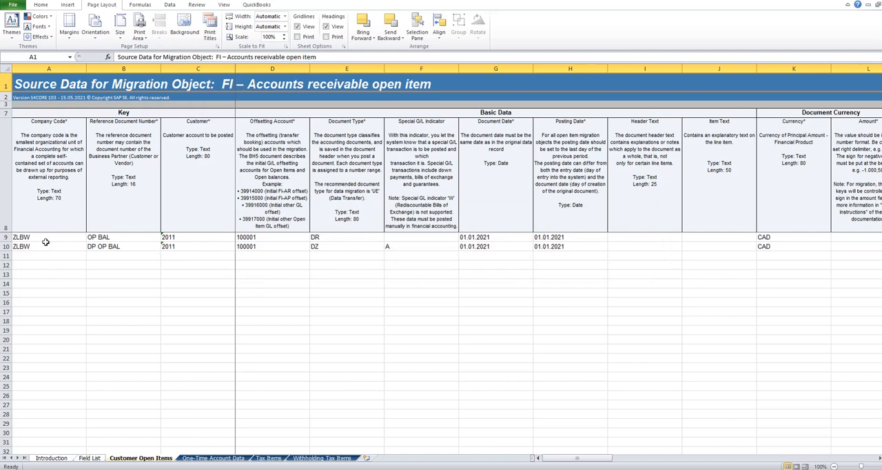
- Review the reference document numbers, customer and document types in rows 9 and 10, and decline the SAP connection error's detailed description
click(116, 237)
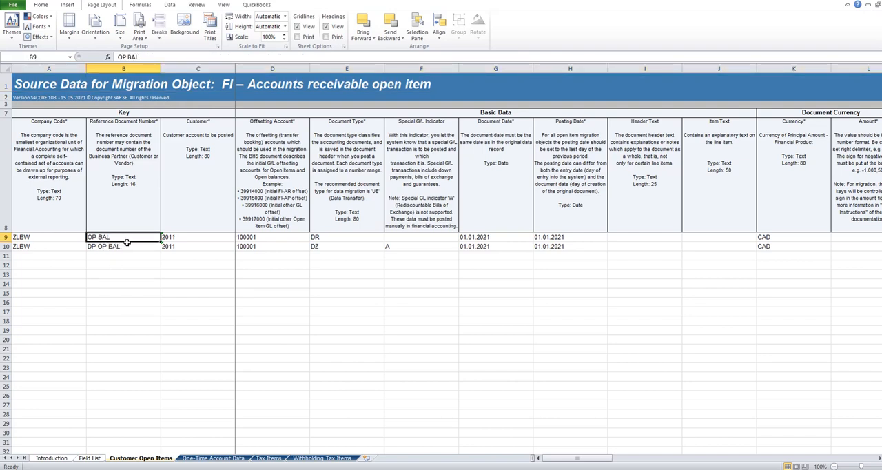
click(185, 237)
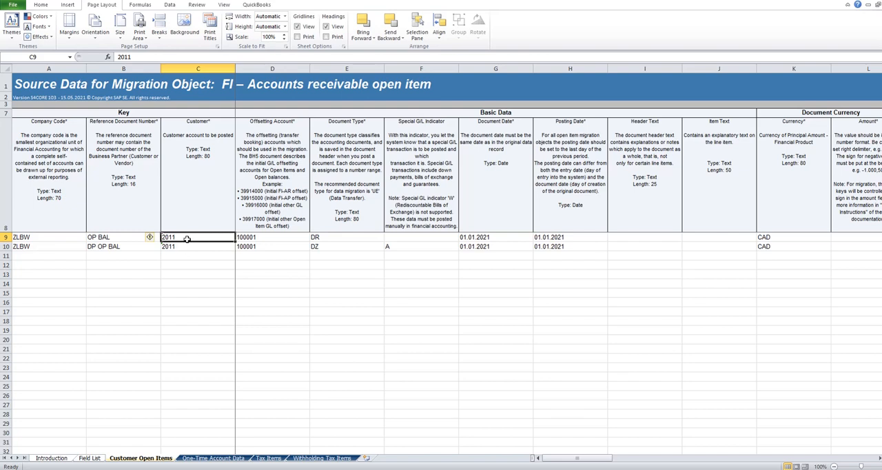
ctrl+scroll(187, 238, up, 1)
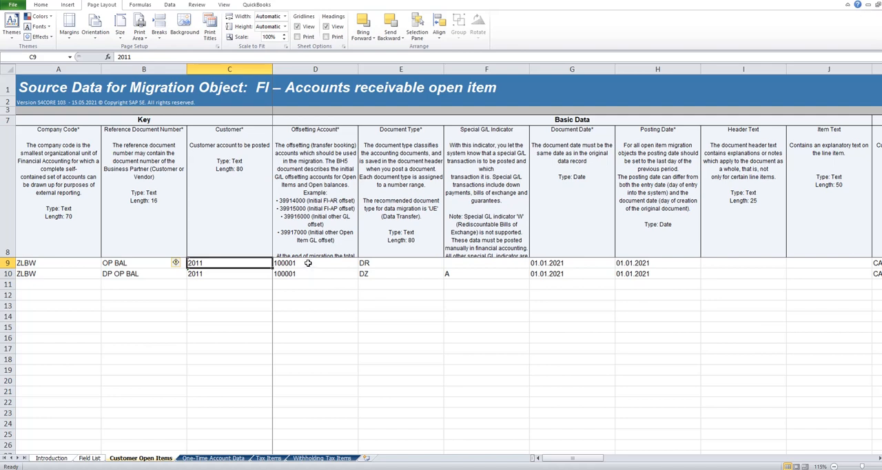
click(382, 264)
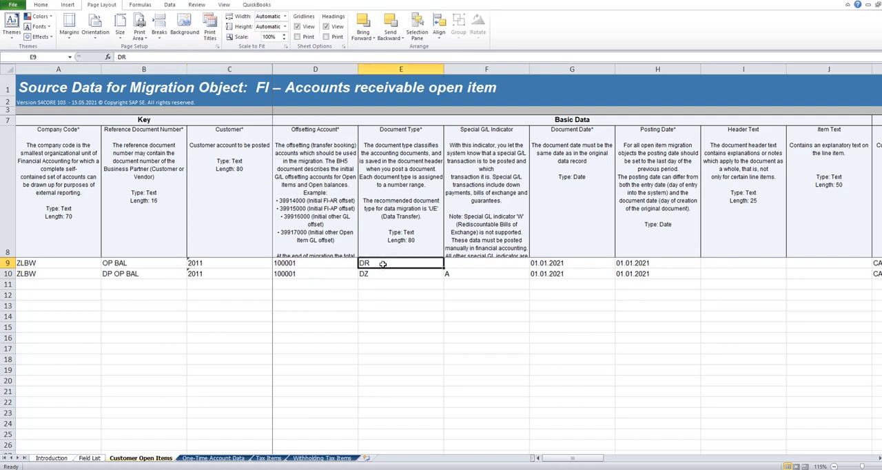
click(376, 274)
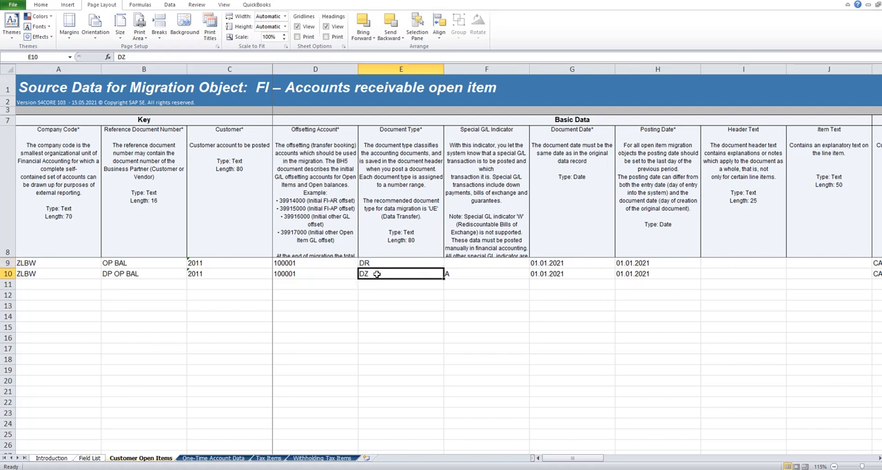
click(375, 264)
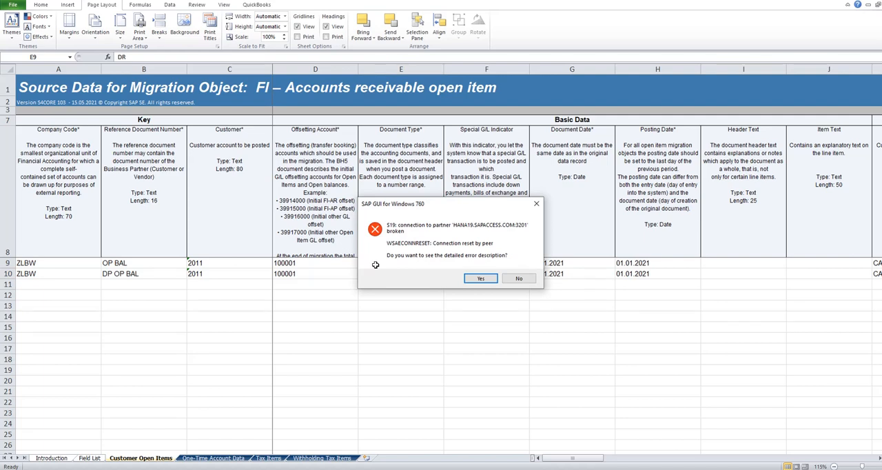
click(521, 279)
- Examine the special G/L indicators, document and posting dates, and document currency amounts of the two customer open items
click(476, 263)
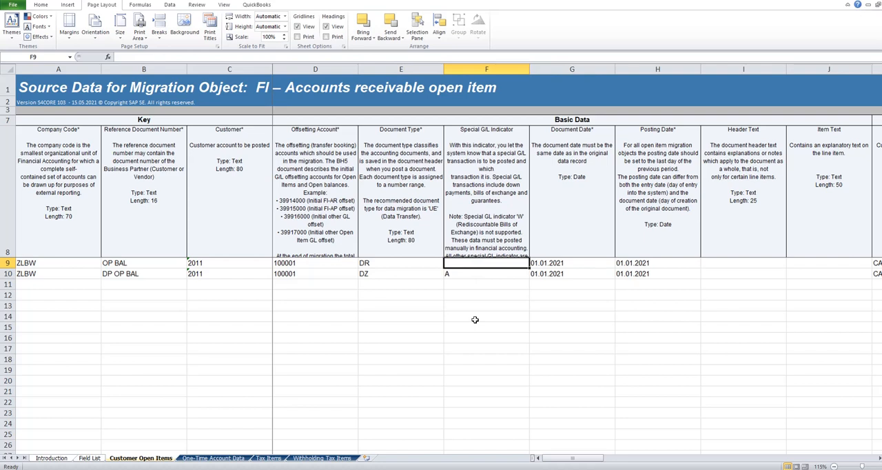
key(Down)
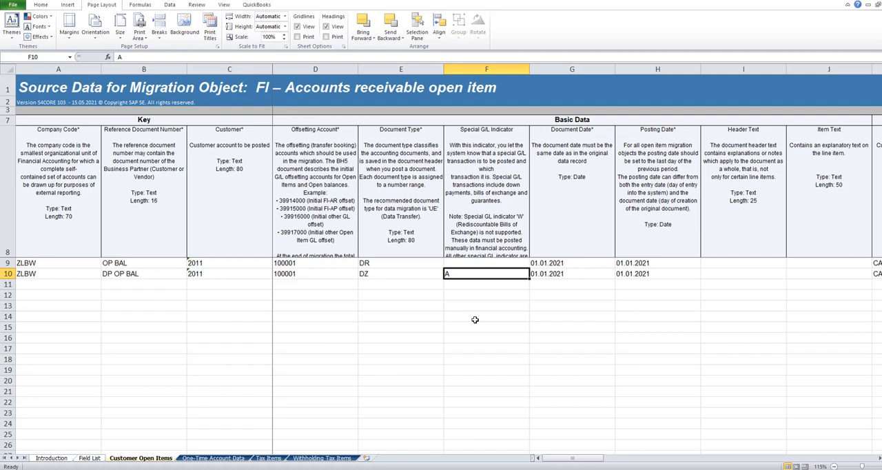
key(Right)
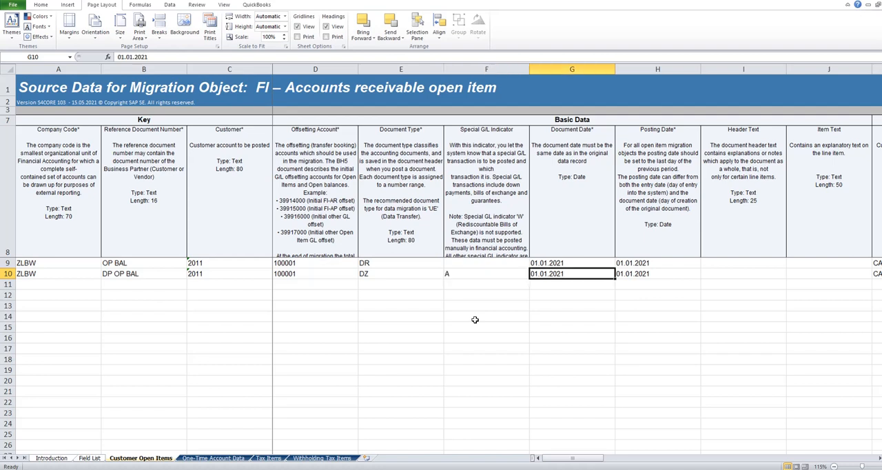
key(Up)
key(Right)
key(Right)
key(Right)
key(Right)
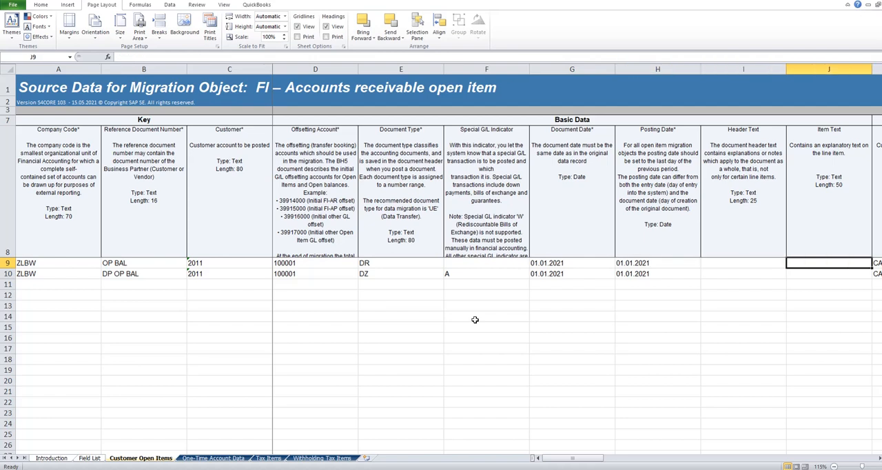
key(Right)
key(Right)
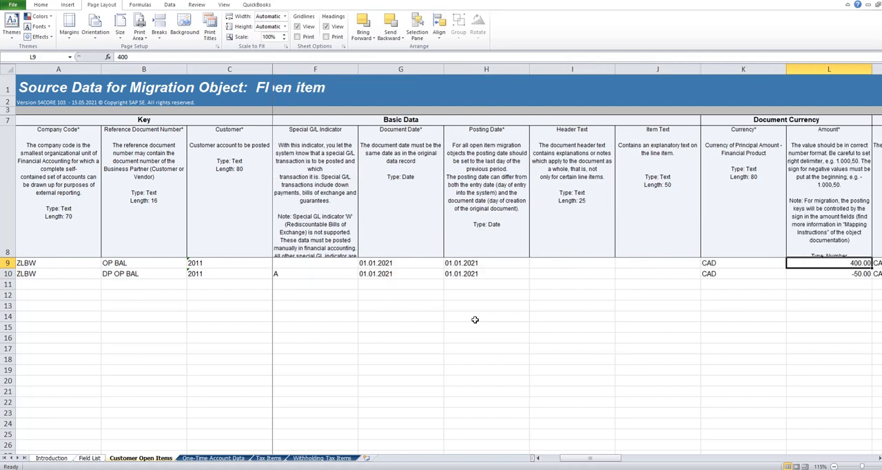
key(Left)
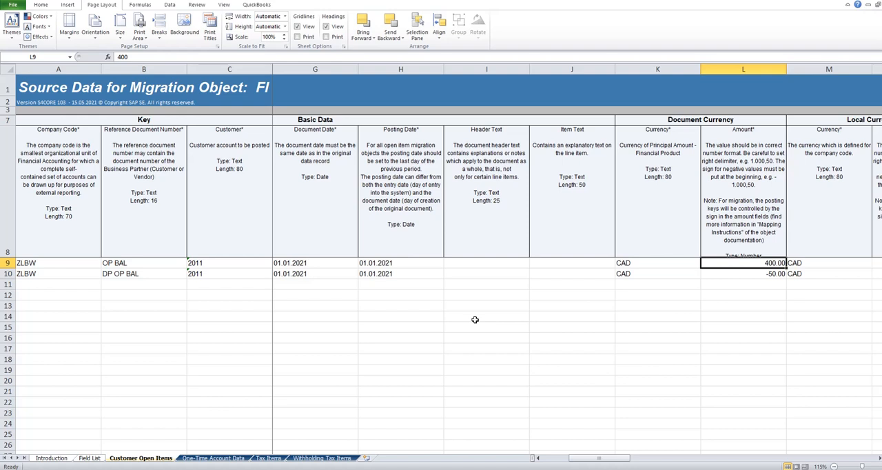
key(Down)
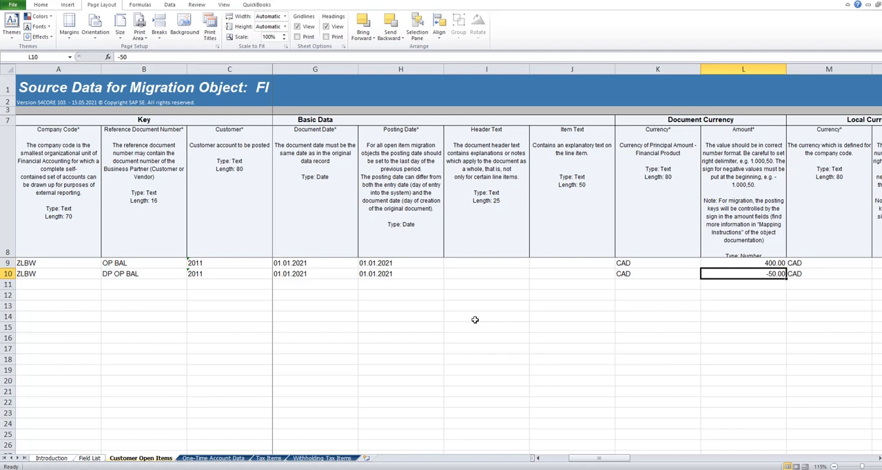
key(Up)
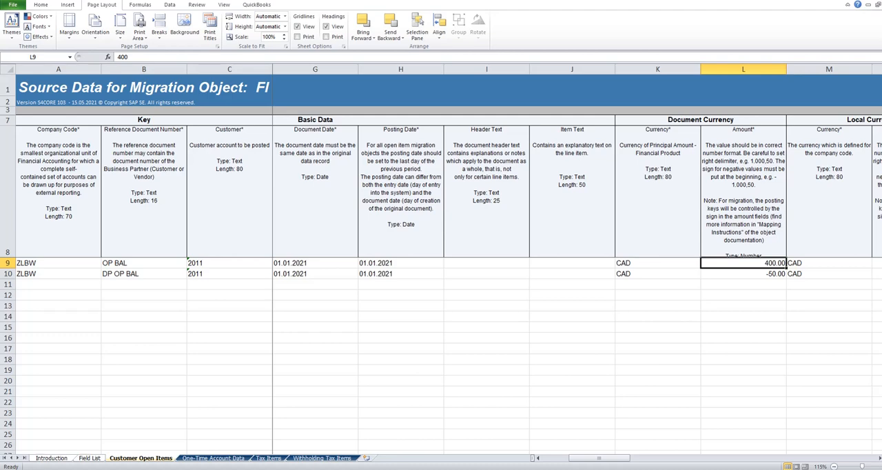
- Switch to the workbook FI GL SCREE SHOT and examine the reconciliation and offsetting account entries of accounts receivable postings A and B
click(376, 469)
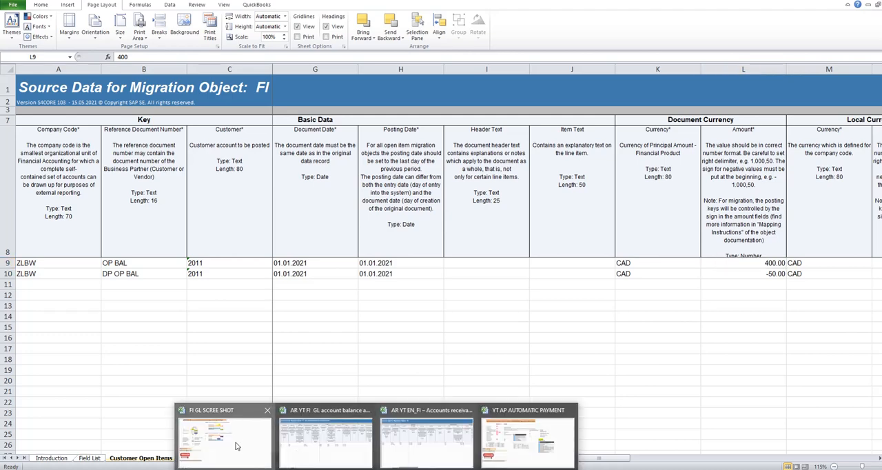
click(235, 446)
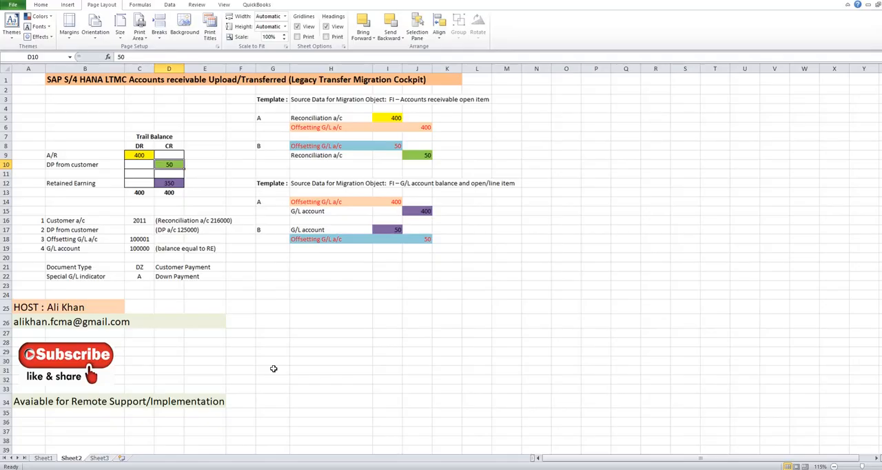
click(314, 119)
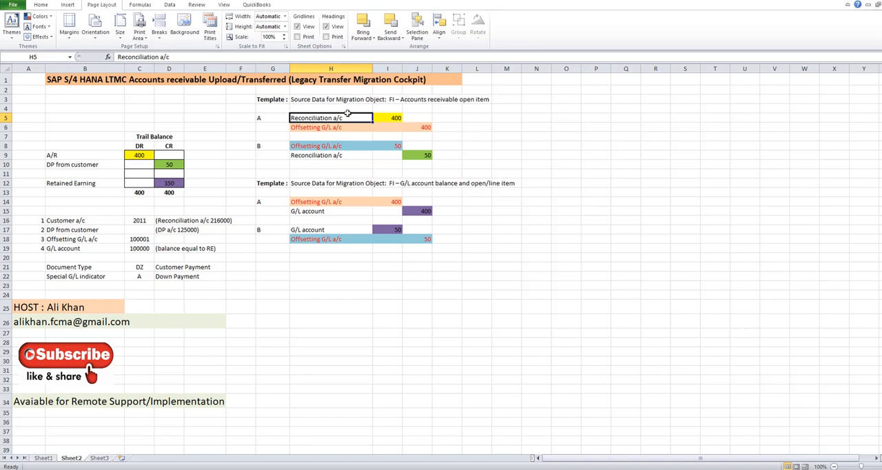
click(427, 128)
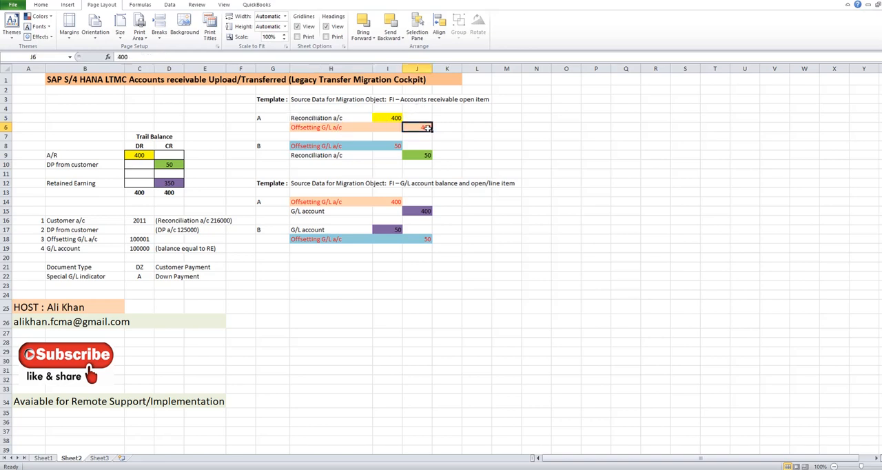
click(337, 157)
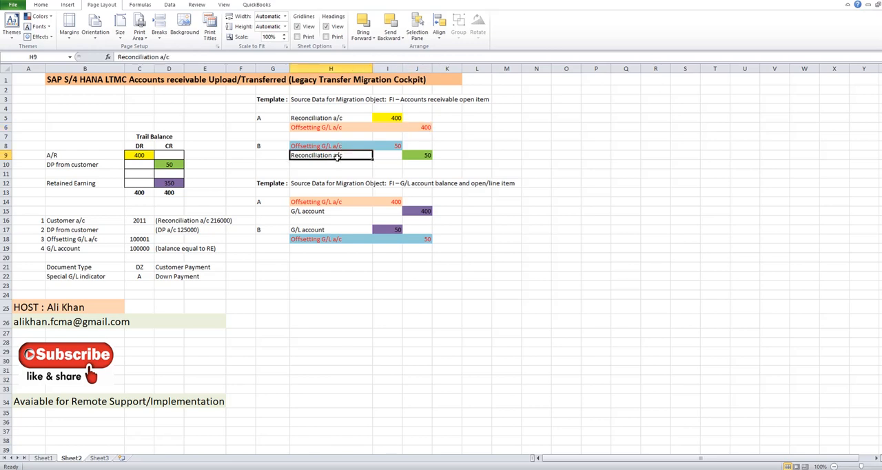
click(425, 158)
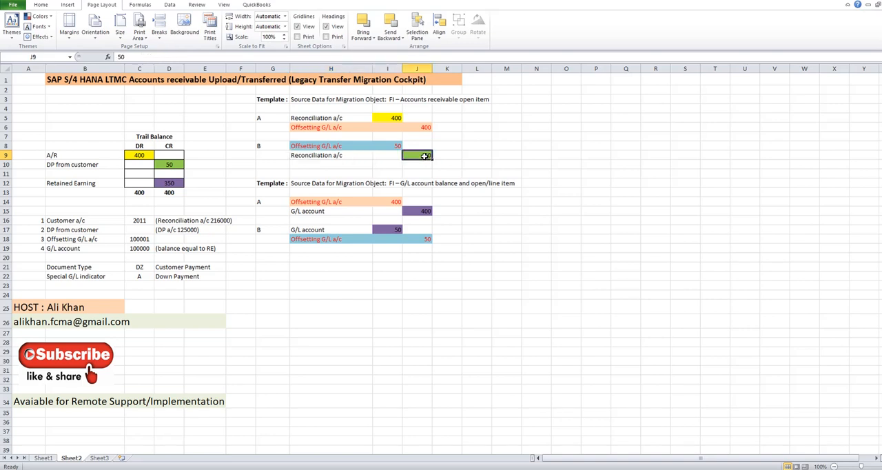
click(362, 155)
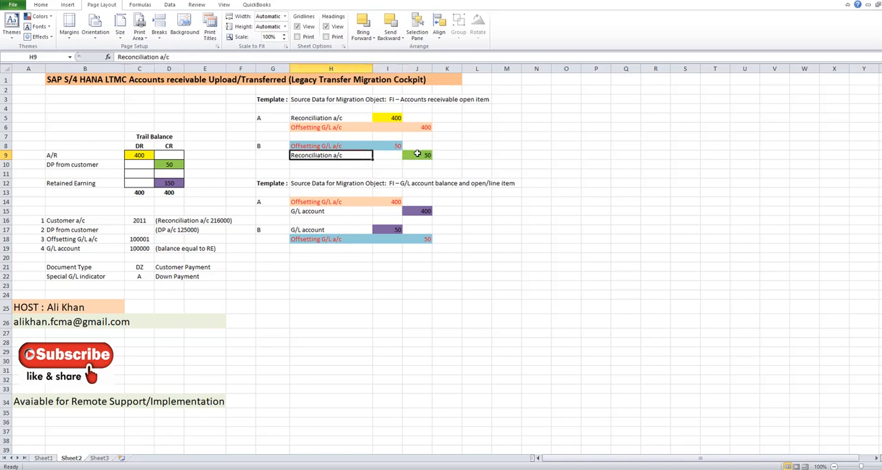
click(417, 154)
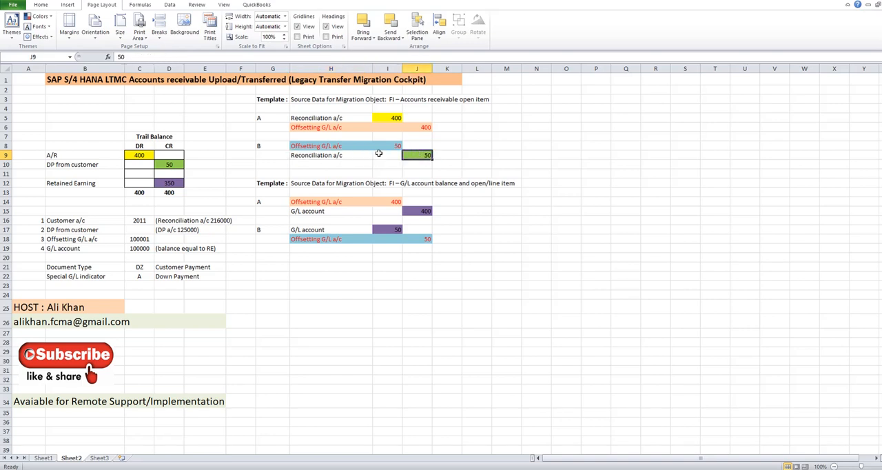
click(341, 147)
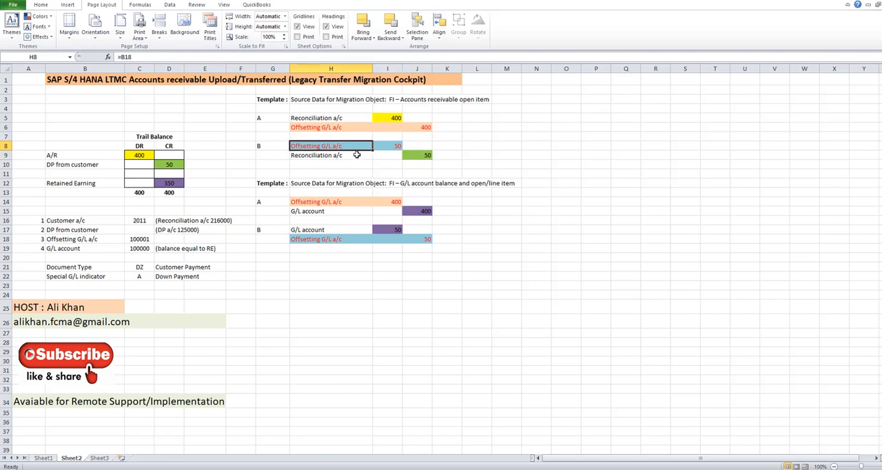
click(329, 156)
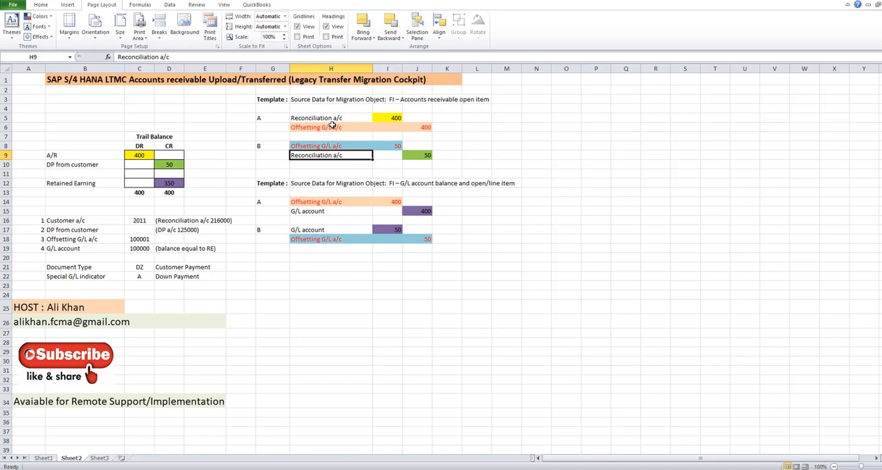
click(422, 127)
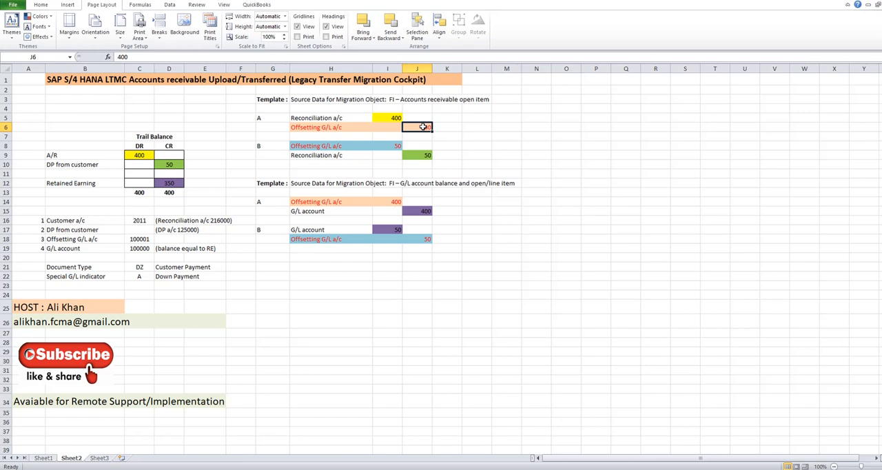
click(421, 155)
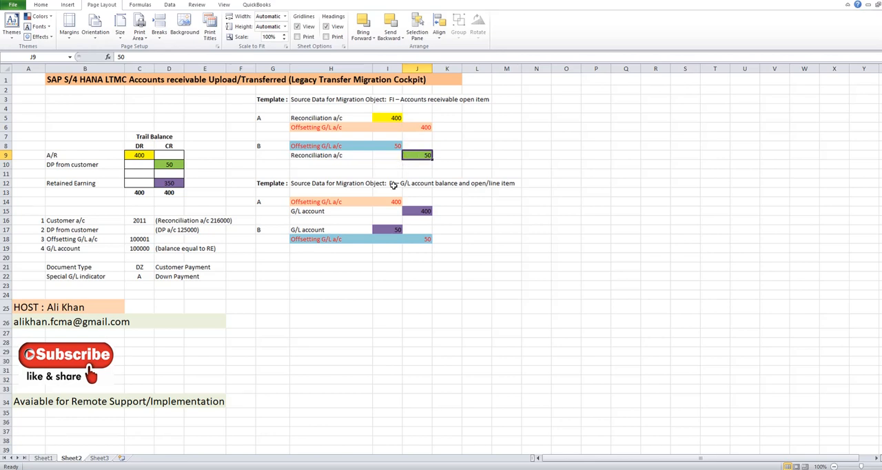
click(341, 146)
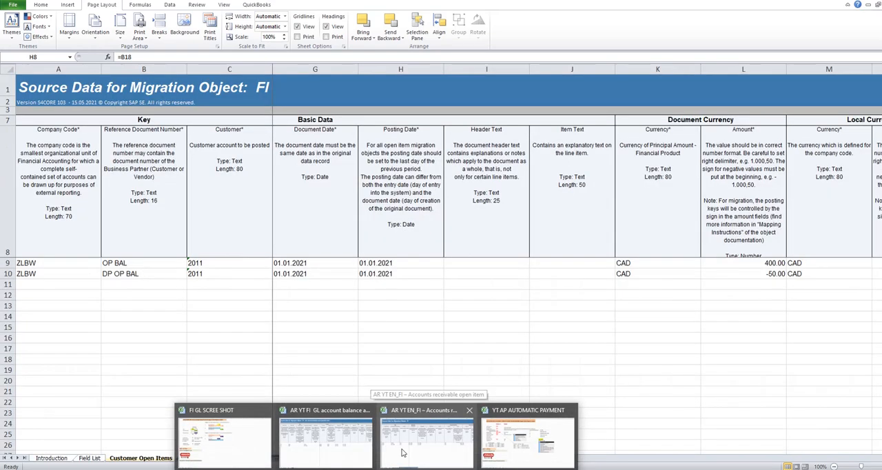
- Return to the workbook AR YT EN_FI – Accounts receivable open item and compare the customer and offsetting account in rows 9 and 10
click(403, 453)
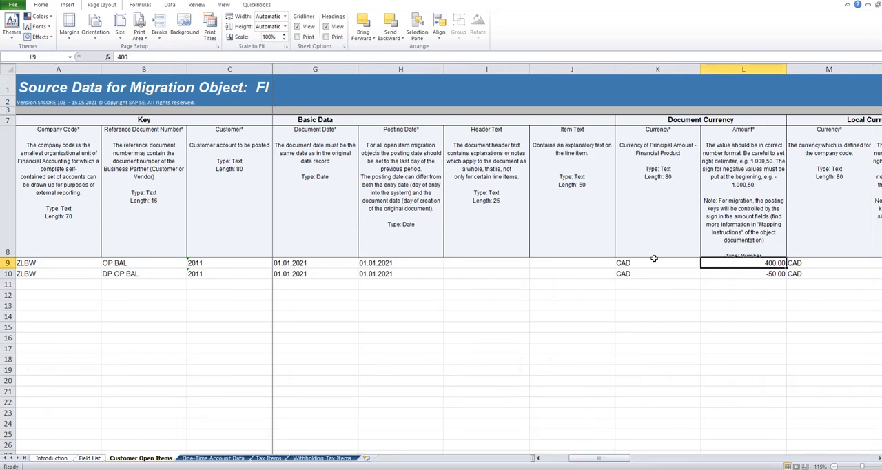
click(310, 264)
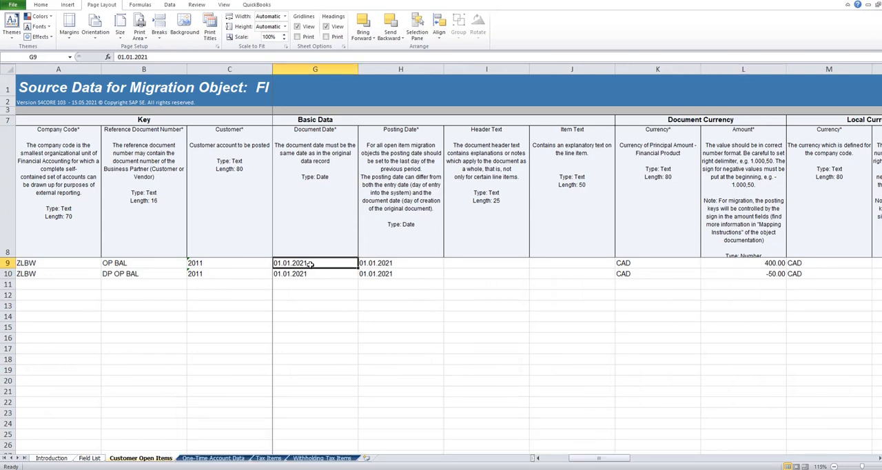
key(Left)
key(Left)
key(Left)
key(Left)
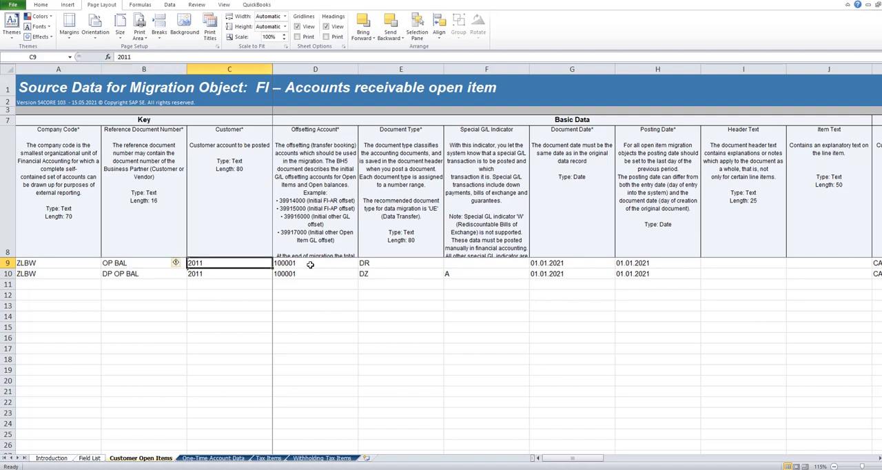
key(Right)
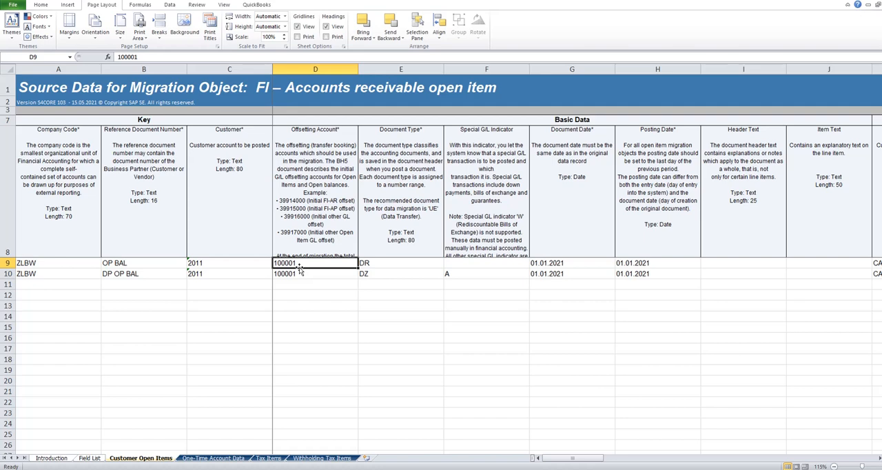
click(238, 263)
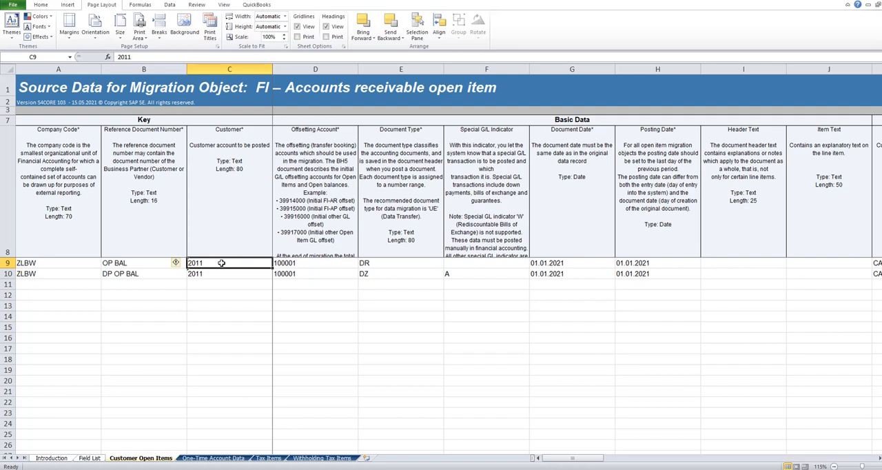
click(309, 263)
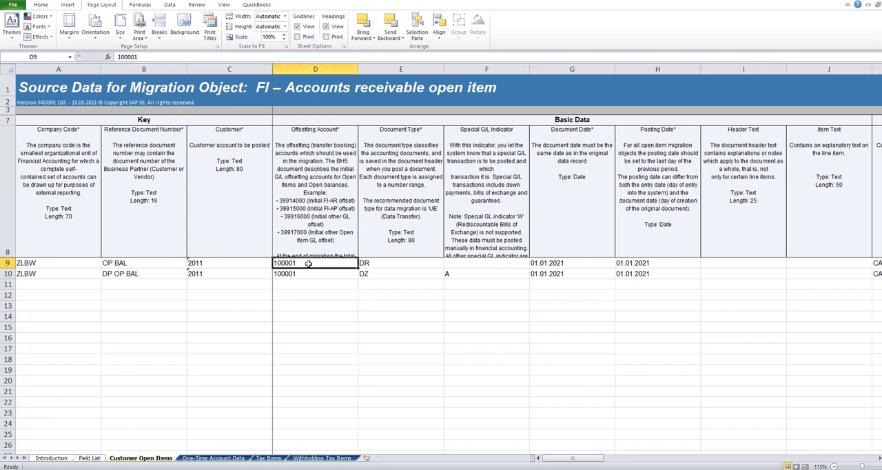
click(223, 276)
click(278, 273)
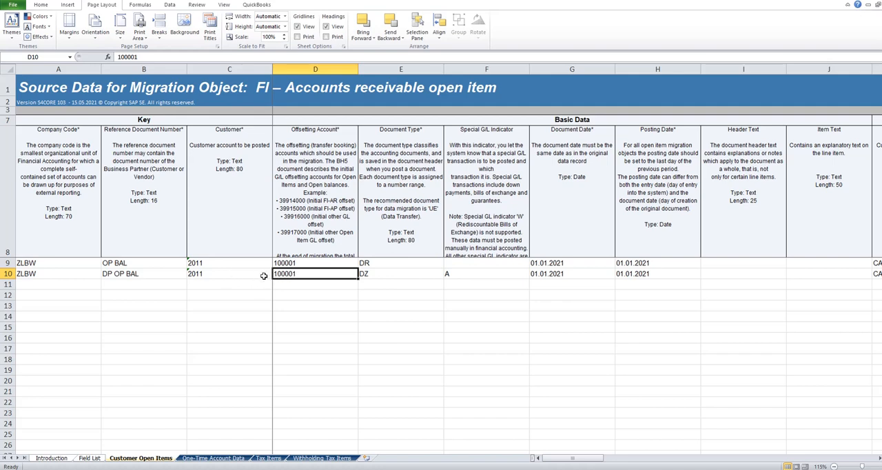
click(206, 274)
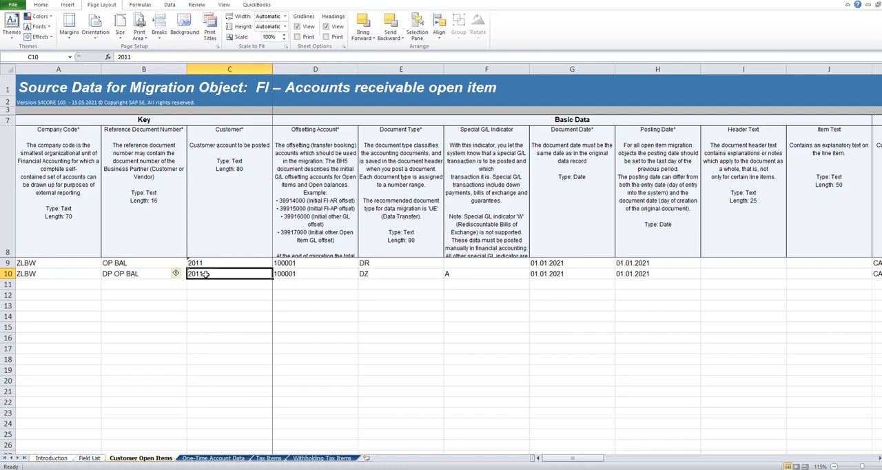
- Examine the offsetting account, document currency amount and company code of the down payment item in row 10
click(293, 275)
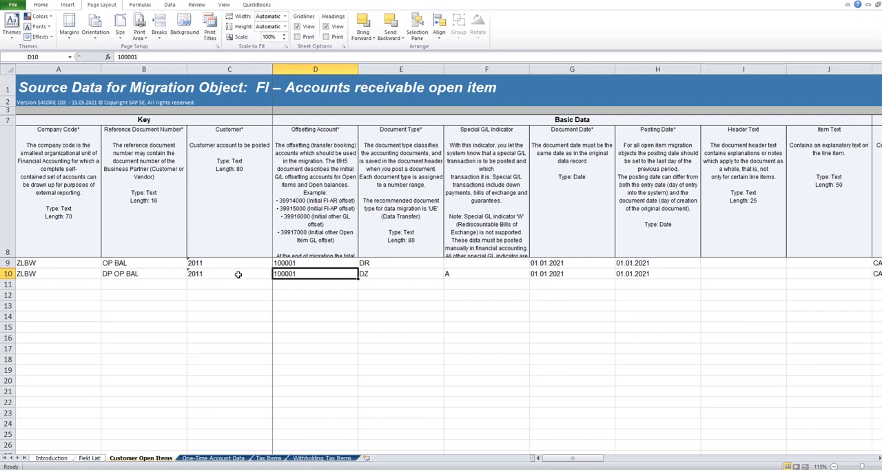
key(Right)
key(Right)
key(Right)
key(Right)
key(Right)
key(Right)
key(Right)
key(Right)
key(Right)
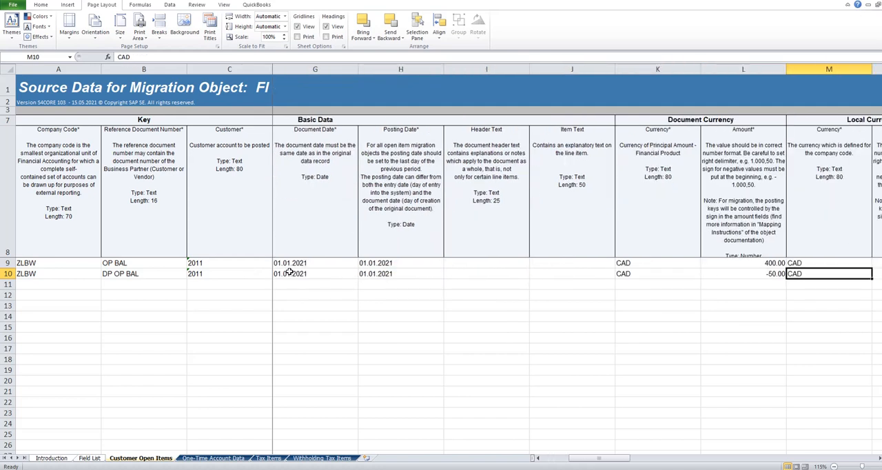
key(Left)
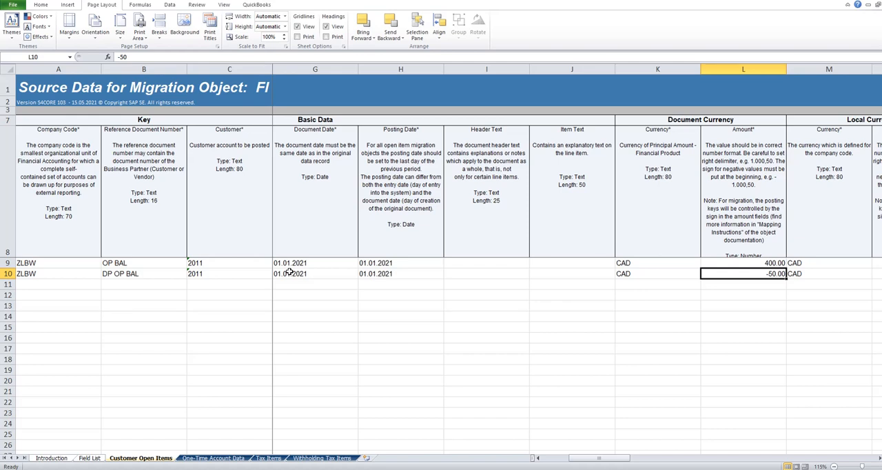
key(Left)
key(Left)
key(Left)
key(Left)
key(Left)
key(Left)
key(Left)
key(Left)
key(Left)
key(Left)
key(Left)
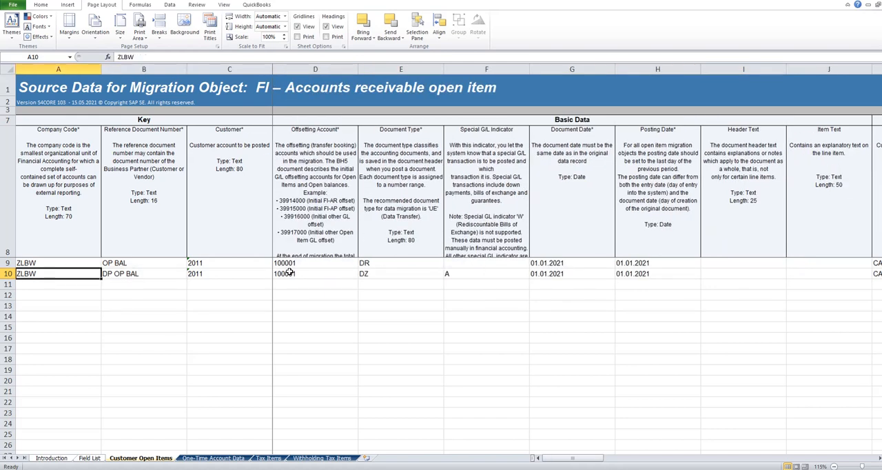
key(Right)
key(Right)
key(Right)
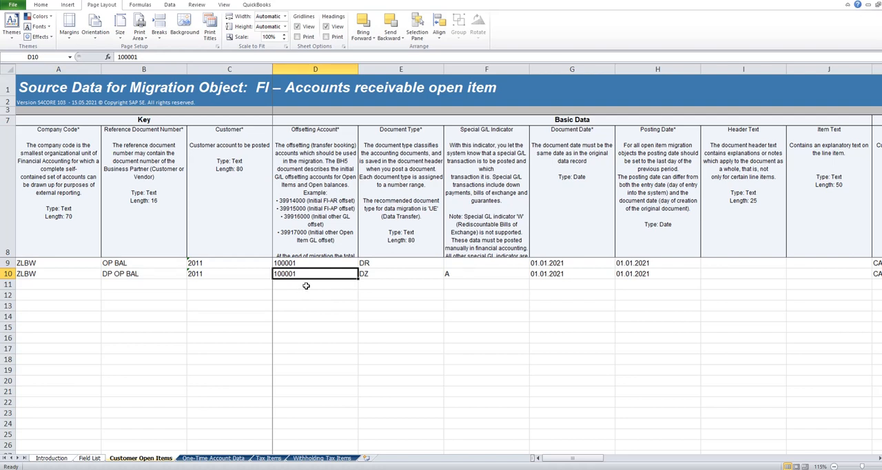
- Examine row 10's remaining fields, from document type through local currency, tax, payment and discount columns to the assignment number
key(Right)
key(Right)
key(Right)
key(Right)
key(Right)
key(Right)
key(Right)
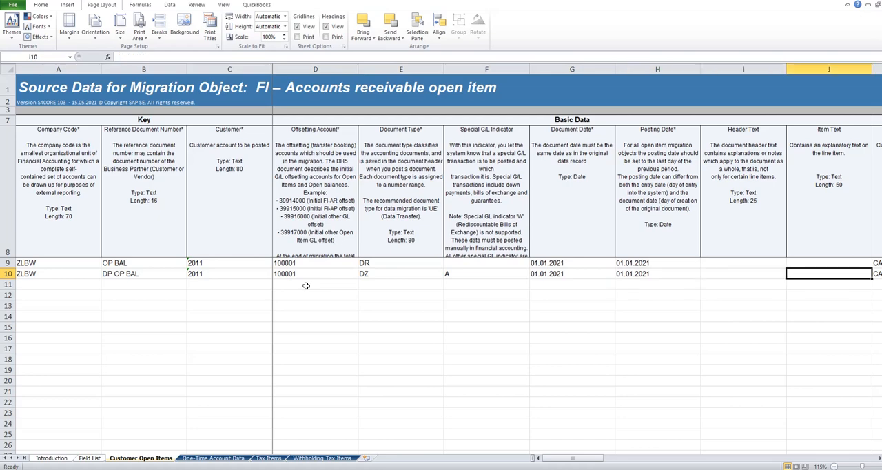
key(Right)
key(Right)
key(Right)
key(Right)
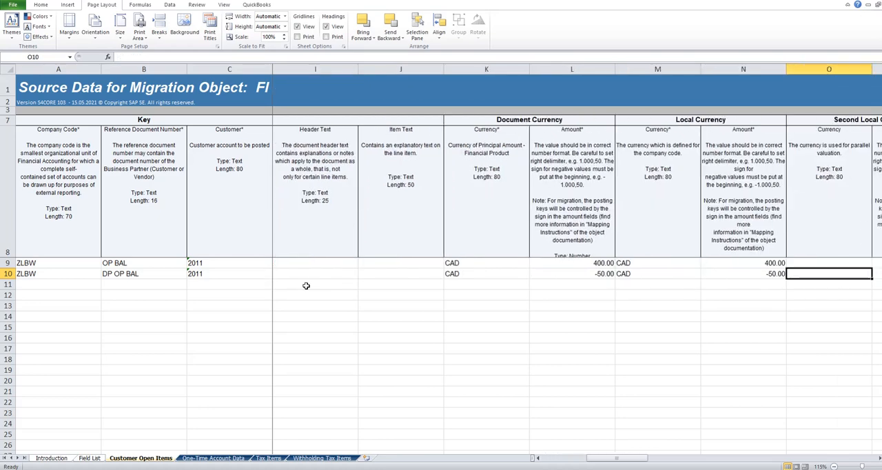
key(Right)
key(Right)
key(Right)
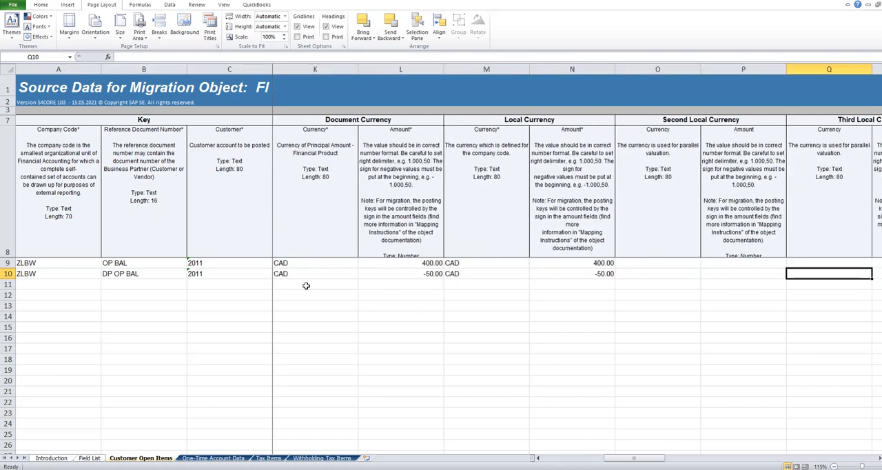
key(Right)
key(Right)
key(Right)
key(Right)
key(Right)
key(Right)
key(Right)
key(Right)
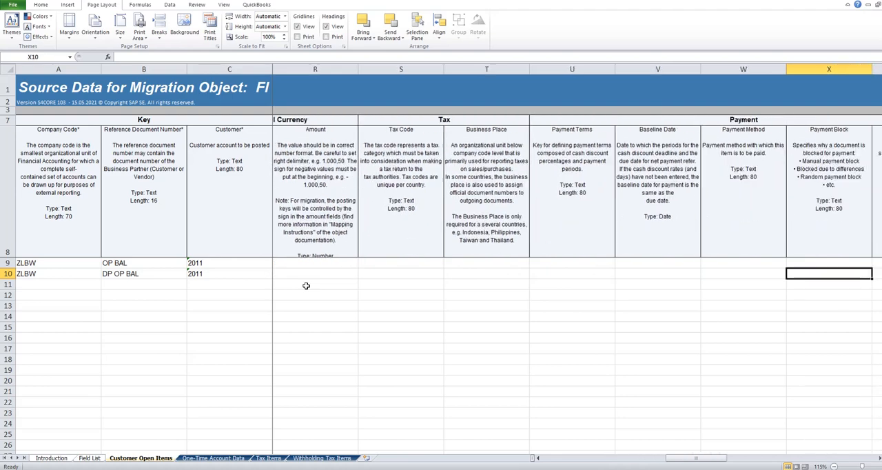
key(Right)
key(Right)
key(Right)
key(Right)
key(Right)
key(Right)
key(Right)
key(Right)
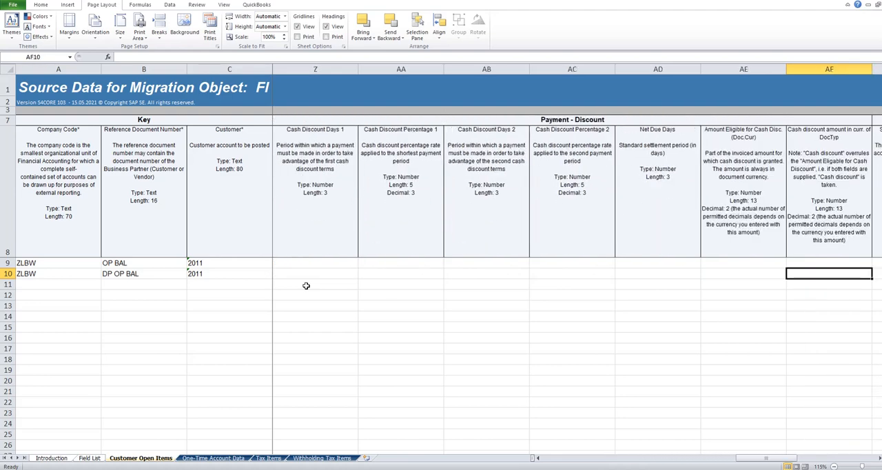
key(Right)
key(Right)
key(Right)
key(Right)
key(Right)
key(Right)
key(Right)
key(Right)
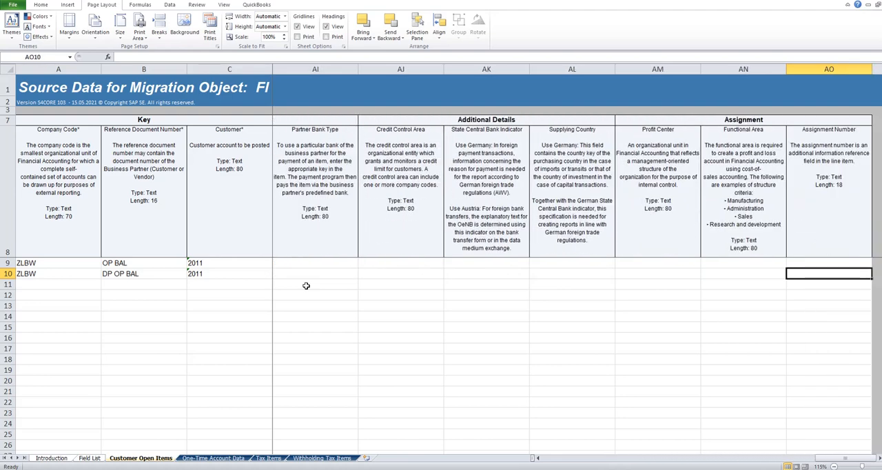
key(Left)
key(Left)
key(Left)
key(Left)
key(Left)
key(Left)
key(Left)
key(Left)
key(Left)
key(Left)
key(Left)
key(Left)
key(Left)
key(Left)
key(Left)
key(Left)
key(Left)
key(Left)
key(Left)
key(Left)
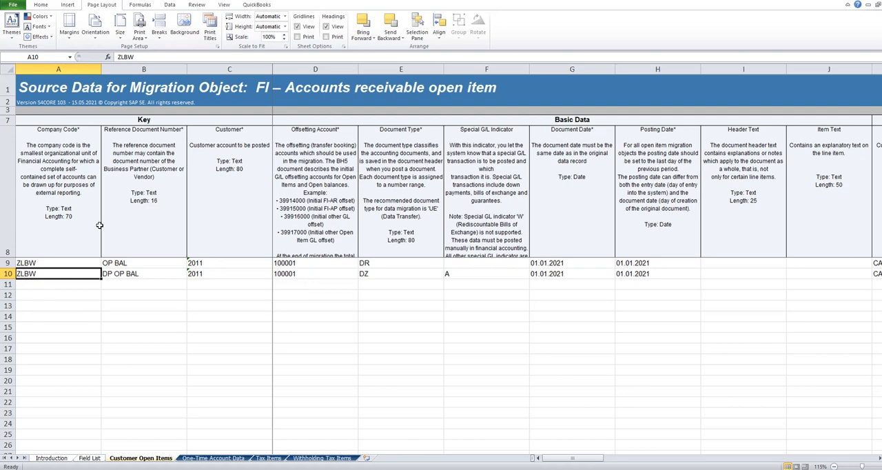
- Switch to the SAP Migration Cockpit and select AR YT EN_FI – Accounts receivable open item from the OPENING BAL subfolder YT for upload
key(alt+Tab)
key(alt+p)
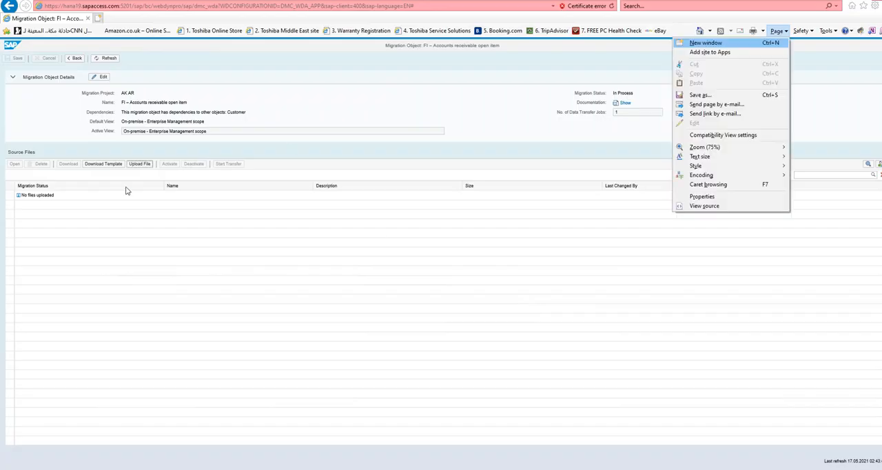
click(143, 167)
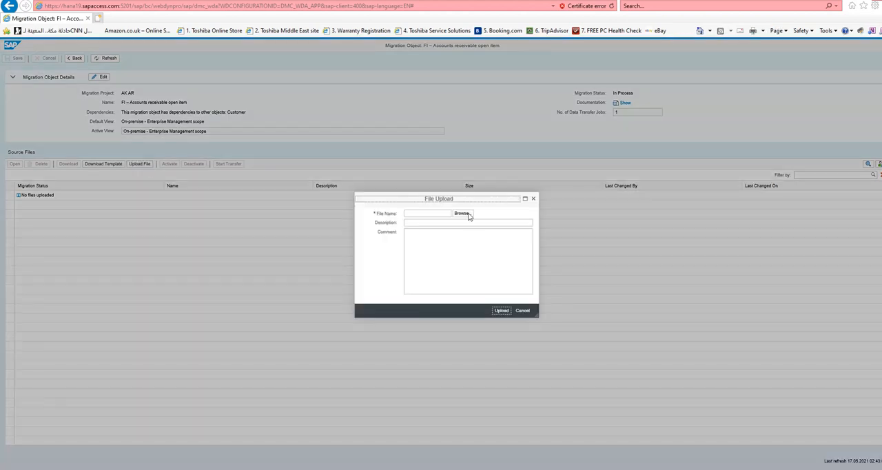
click(467, 215)
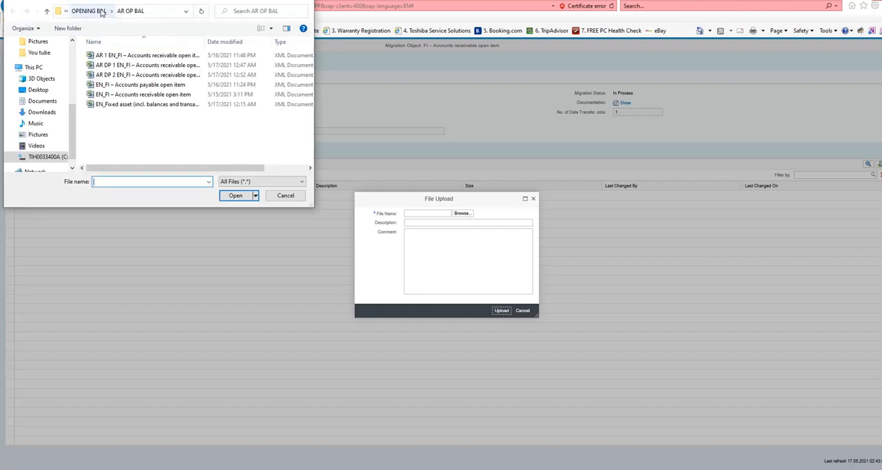
click(101, 13)
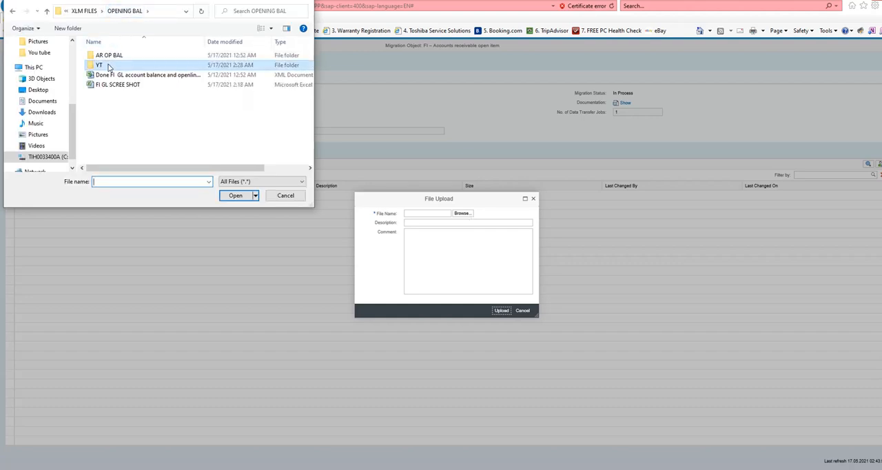
double_click(108, 66)
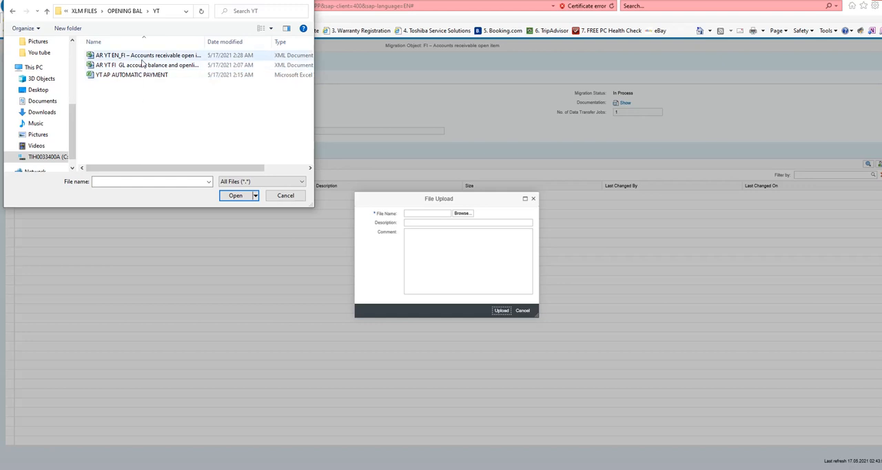
click(141, 59)
click(234, 196)
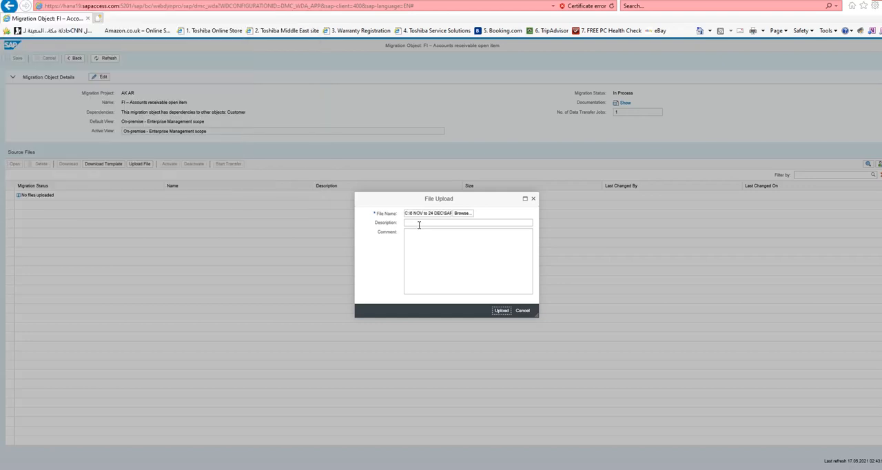
- Enter AR 11 as the file description and upload the file to the migration object
click(418, 224)
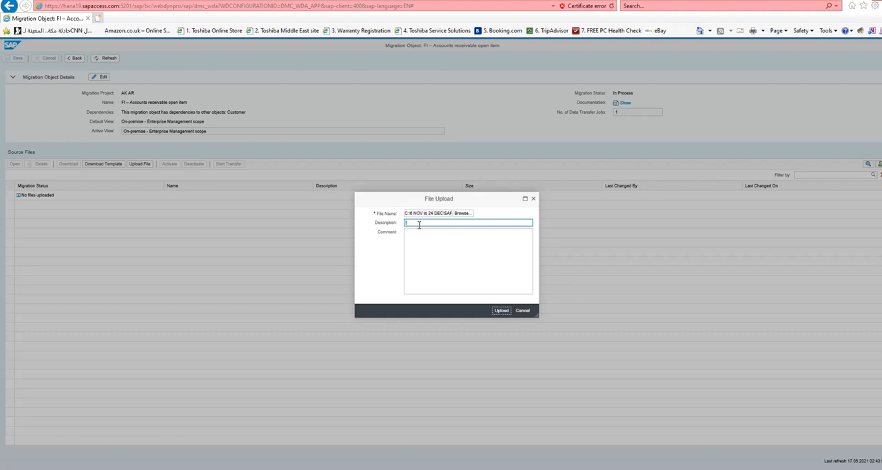
text(AR OP BA)
key(BackSpace)
key(BackSpace)
key(BackSpace)
key(BackSpace)
key(BackSpace)
key(BackSpace)
key(BackSpace)
click(505, 314)
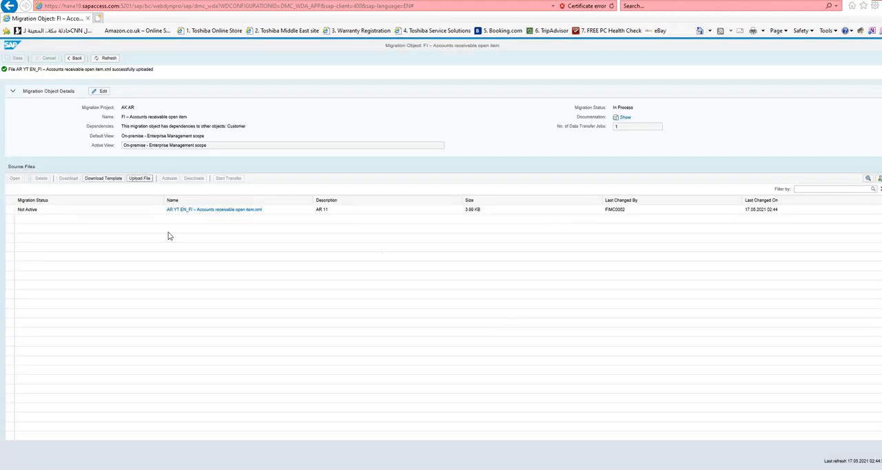
- Activate the uploaded accounts receivable open item file and start its data transfer
click(10, 211)
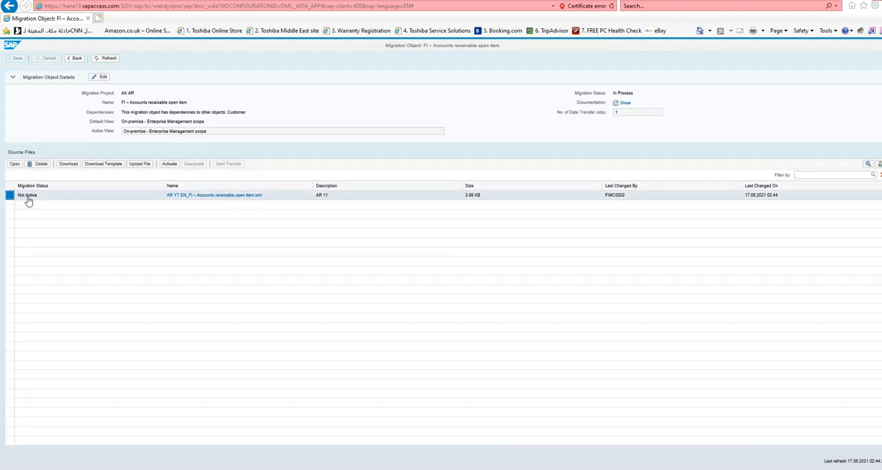
click(167, 166)
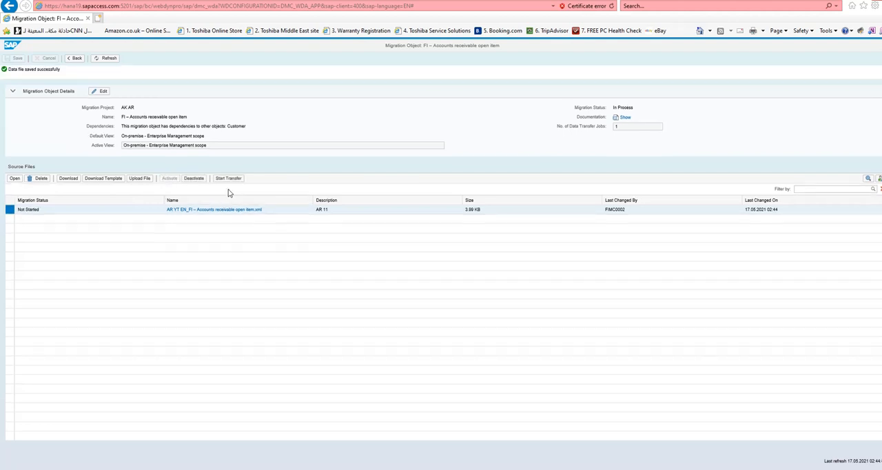
click(230, 181)
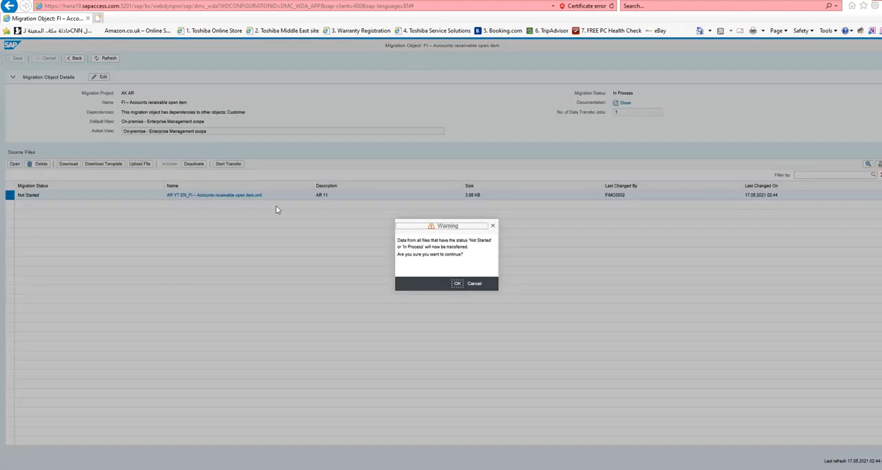
click(458, 286)
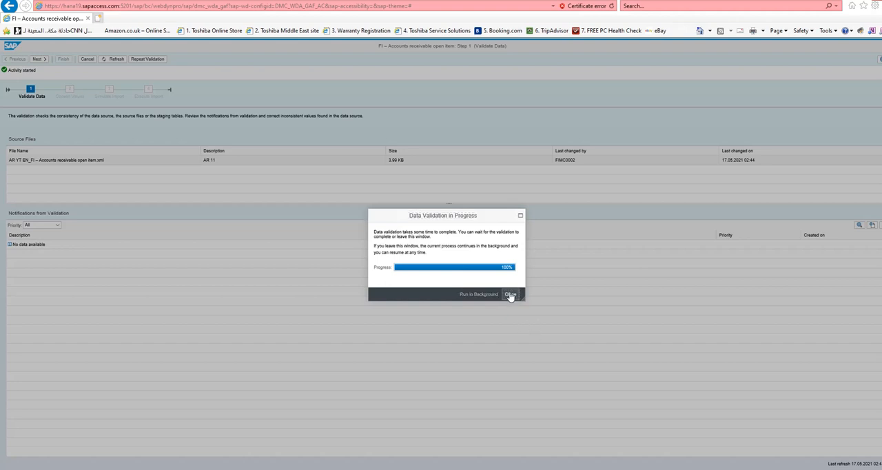
- Filter the notifications of the data validation by Error priority and proceed to the Convert Values stage
click(510, 295)
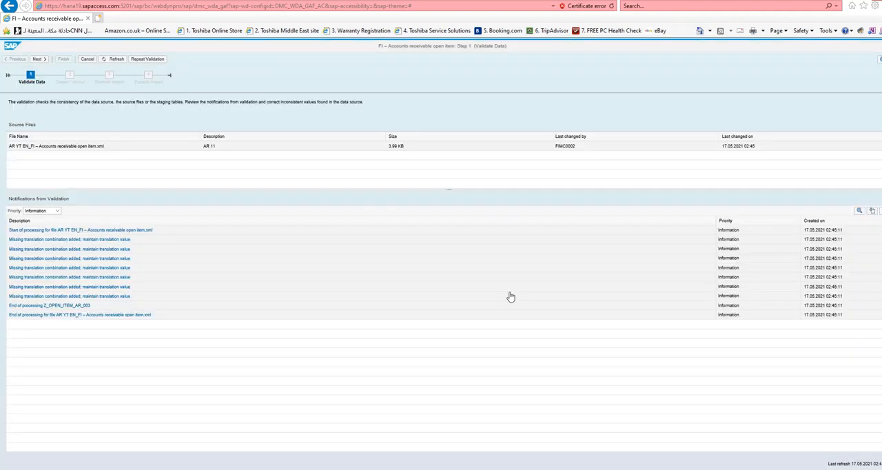
click(57, 211)
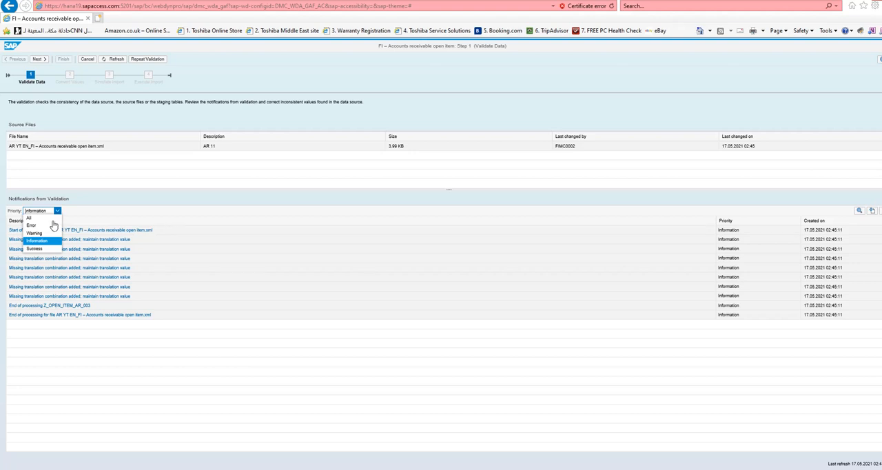
click(41, 225)
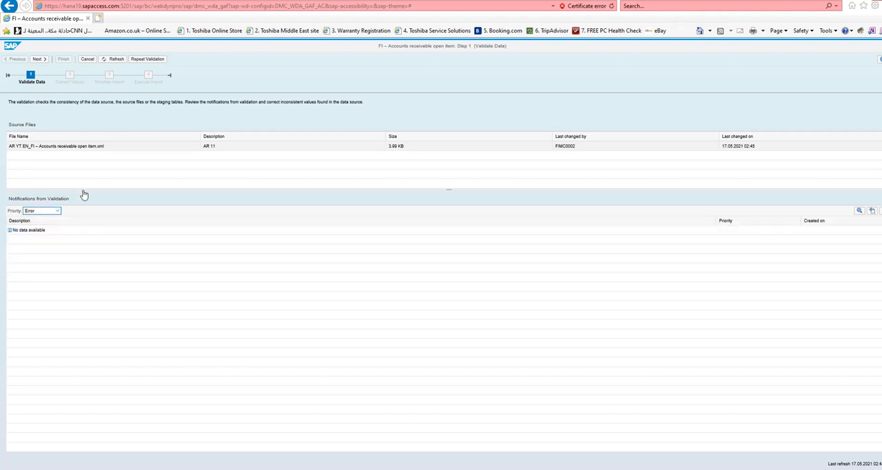
click(46, 59)
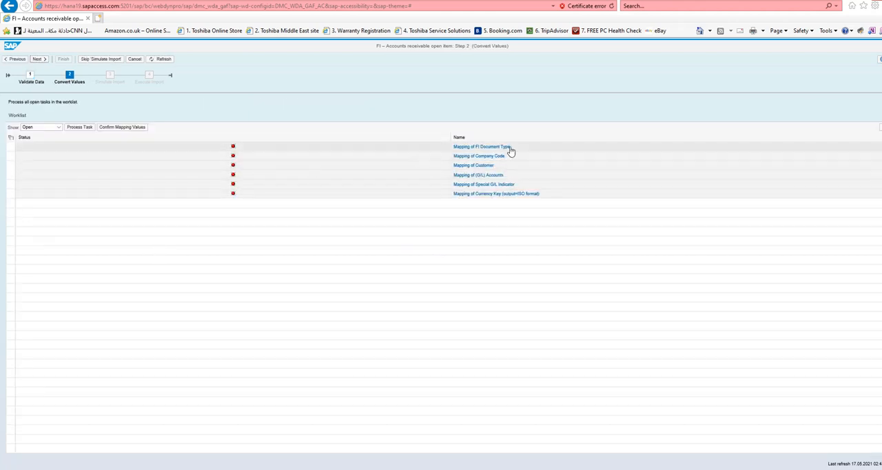
- Open the mapping of FI document types and save DR mapped to DR and DZ mapped to DZ
click(481, 148)
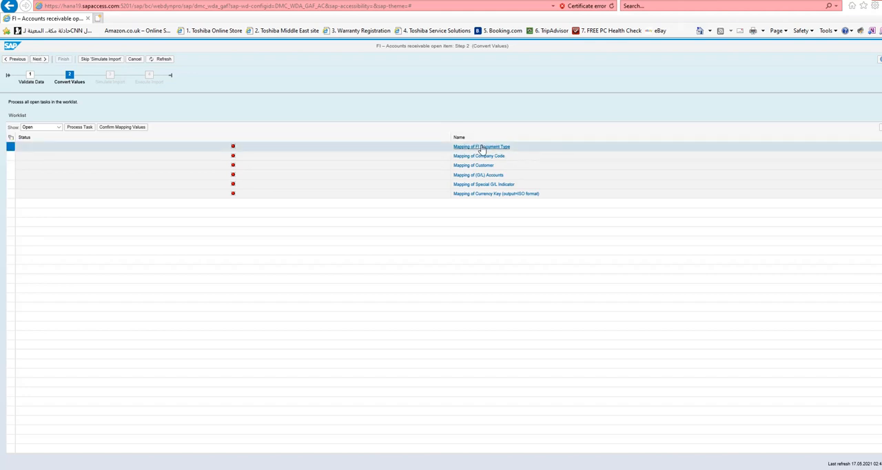
click(482, 148)
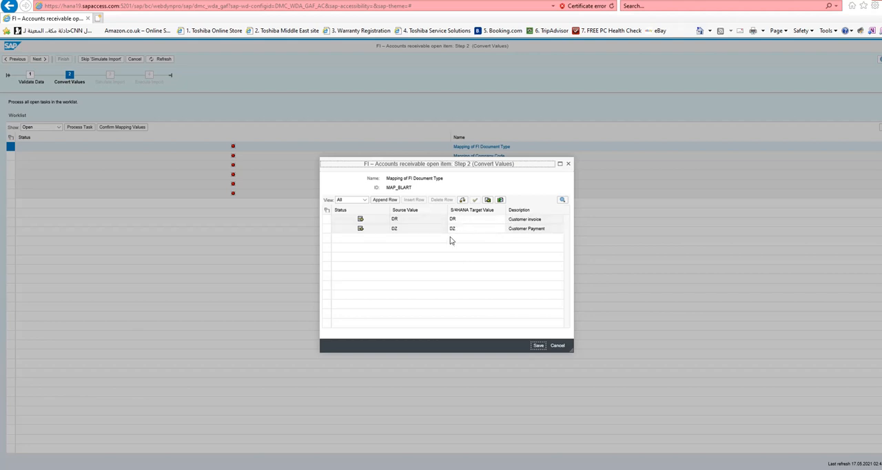
click(539, 347)
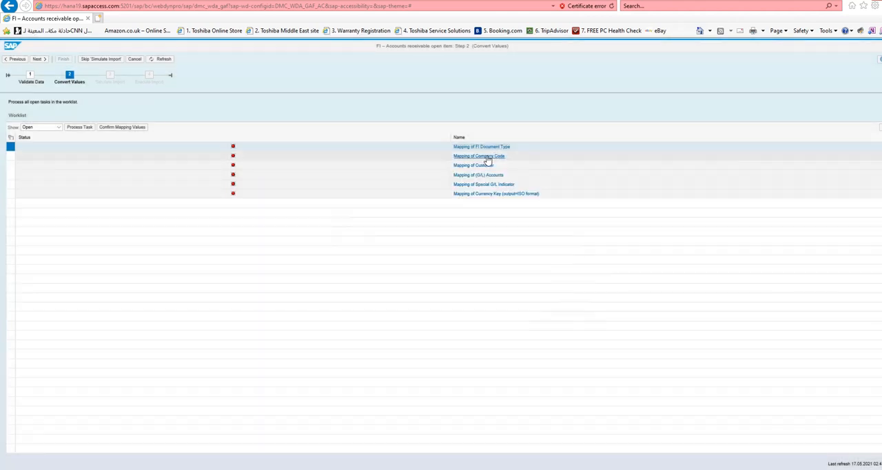
- Open the mapping of company code and save ZLBW mapped to ZLBW
click(487, 157)
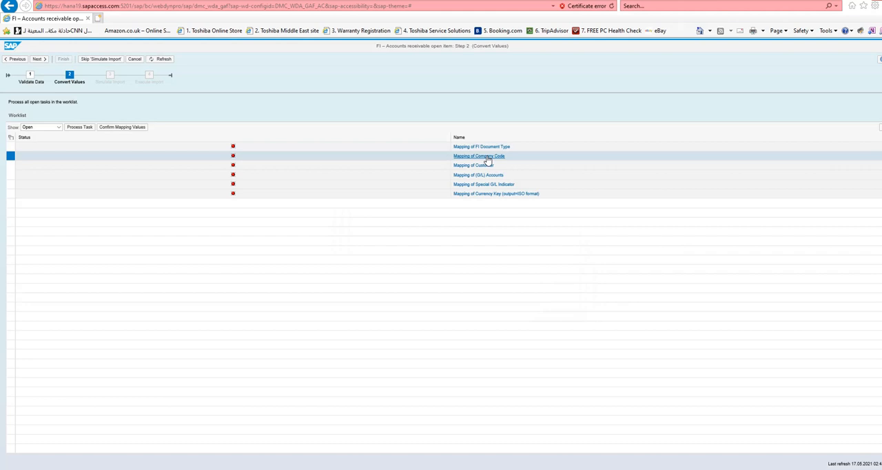
click(487, 160)
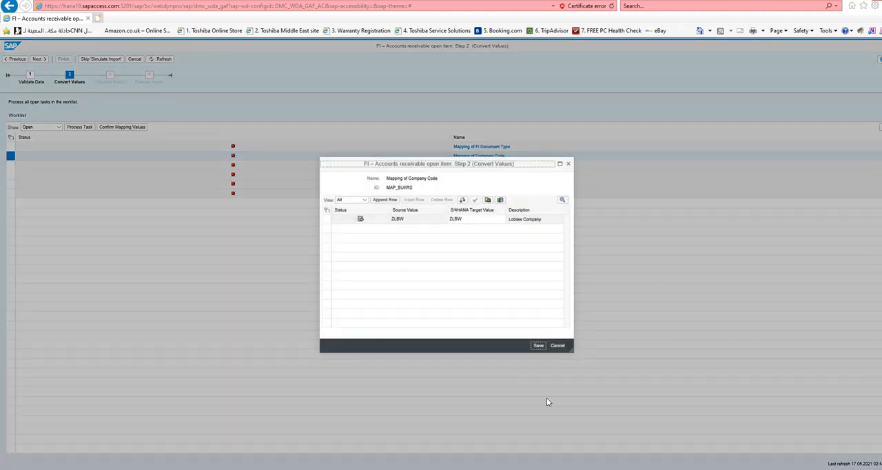
click(538, 347)
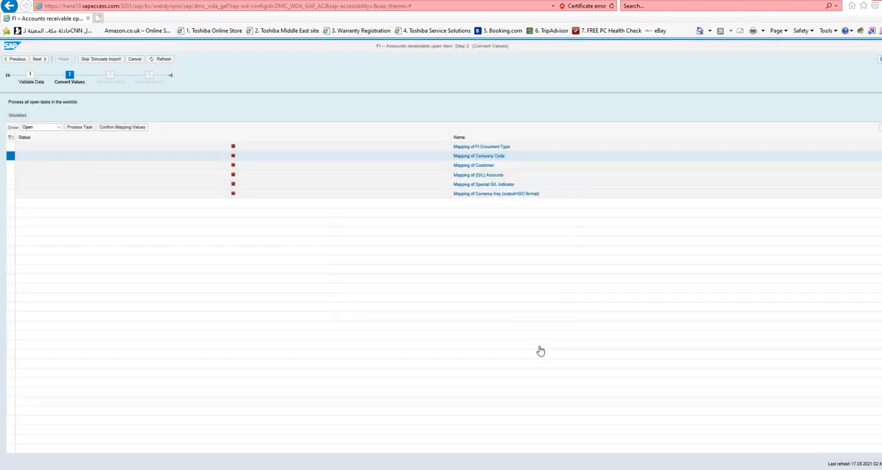
- Open and save the proposed mapping of customer and the proposed mapping of G/L accounts
click(464, 166)
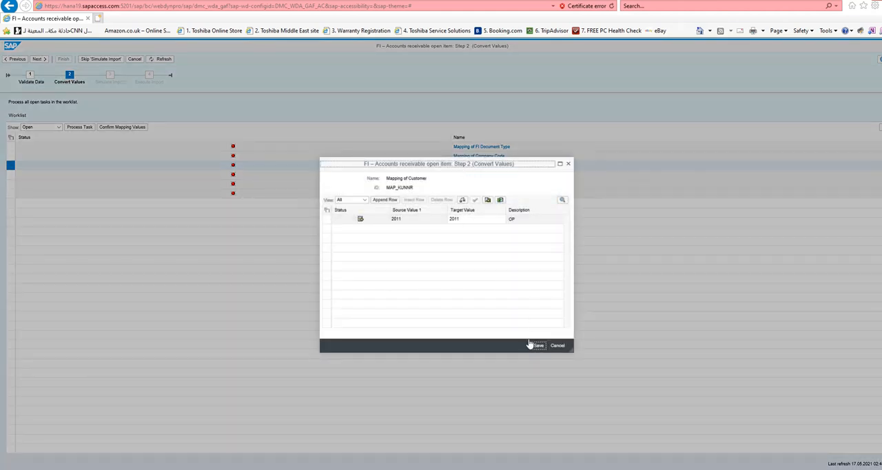
click(537, 348)
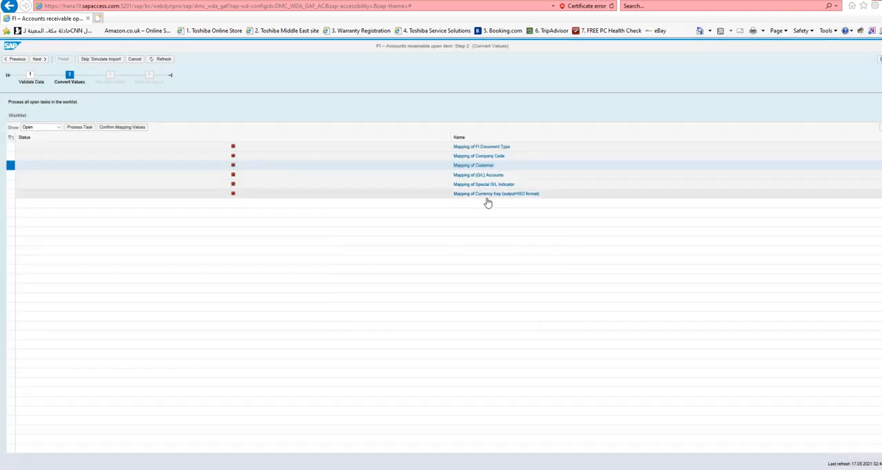
click(481, 175)
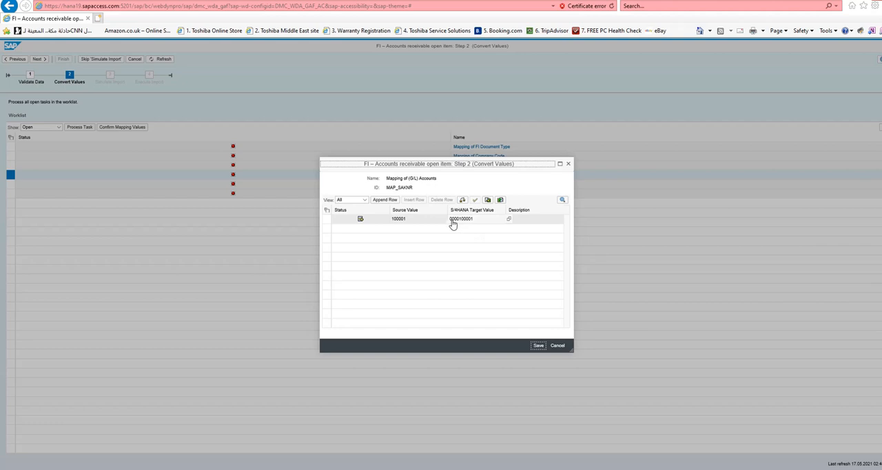
click(538, 346)
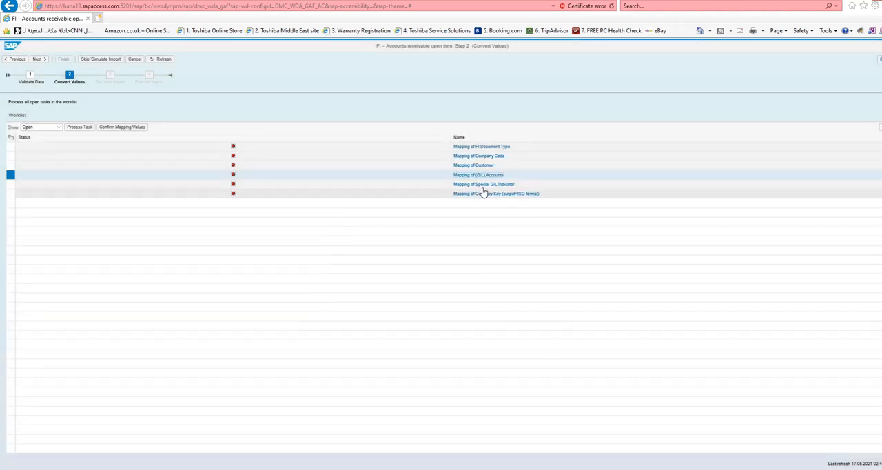
- Open the mapping of special G/L indicator and save A mapped to A
click(482, 186)
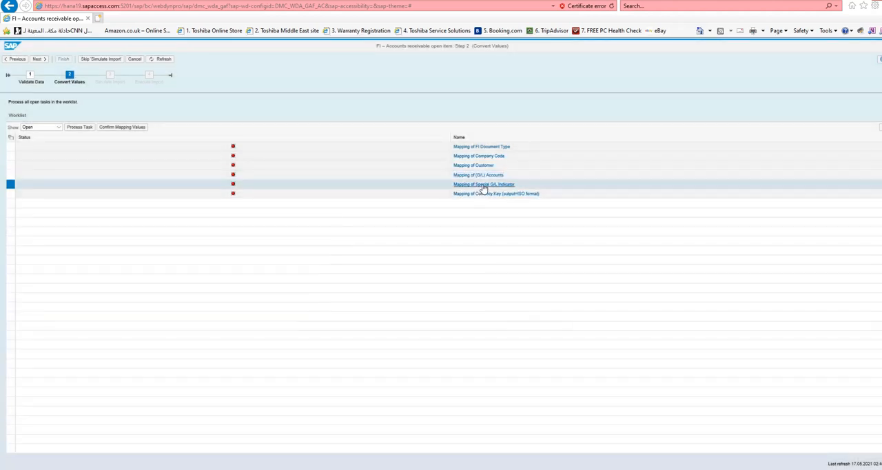
click(483, 186)
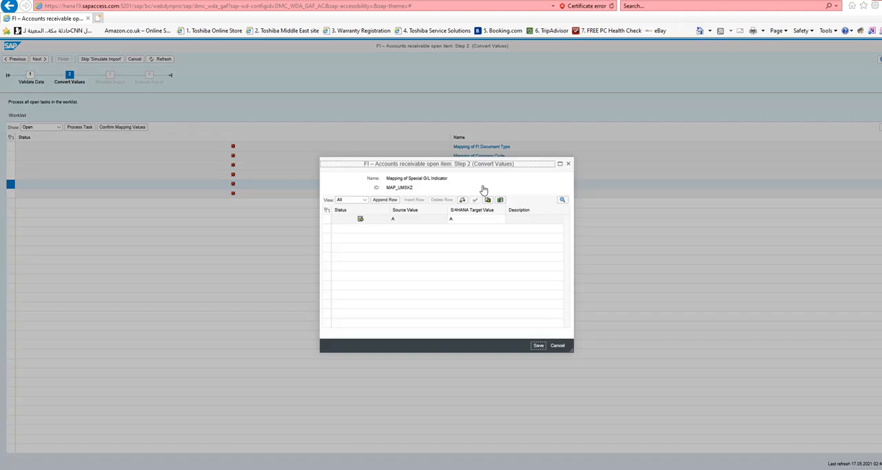
click(534, 346)
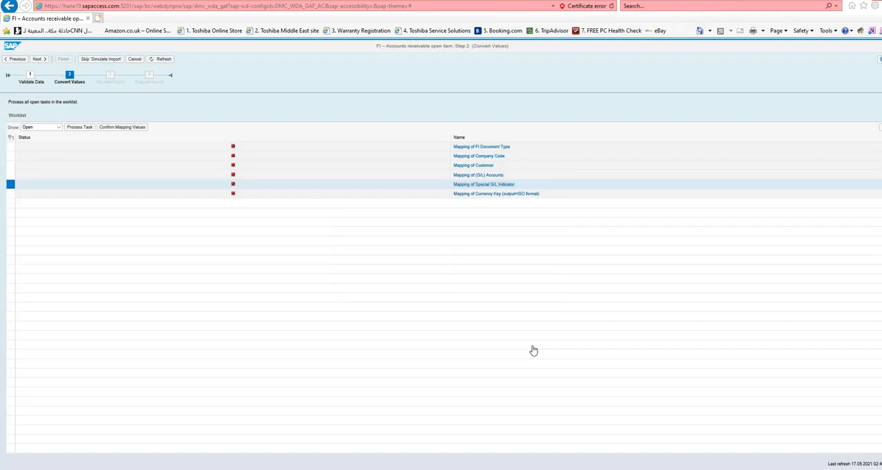
- Open the mapping of currency key and save CAD mapped to CAD
click(480, 198)
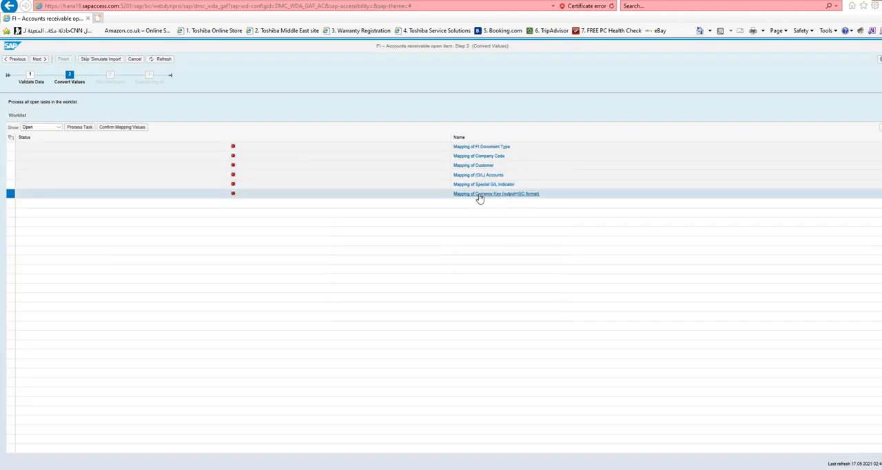
click(479, 197)
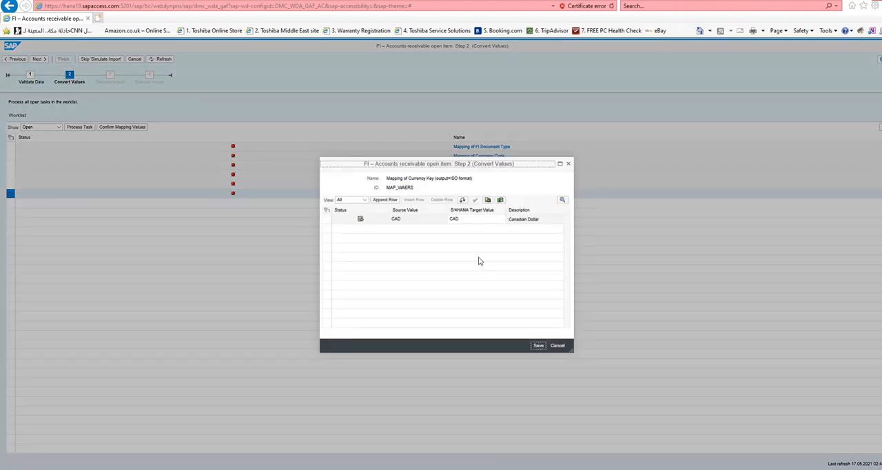
click(538, 346)
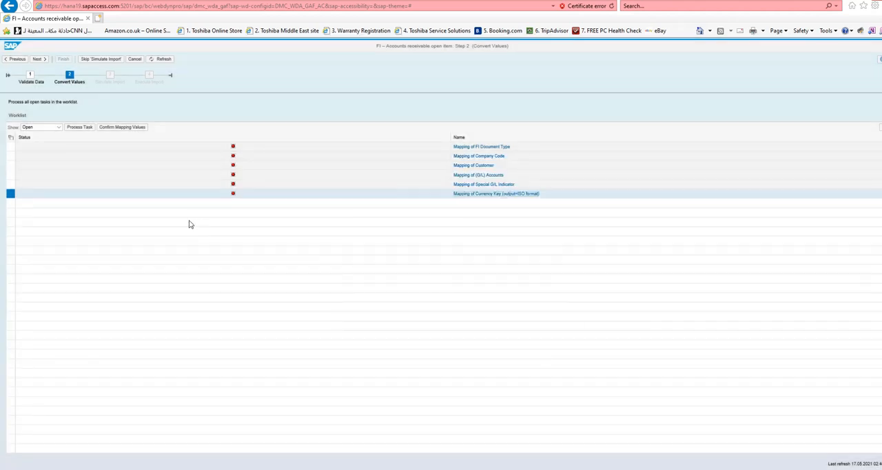
- Select all mapping tasks in the worklist and confirm their mapping values
click(10, 138)
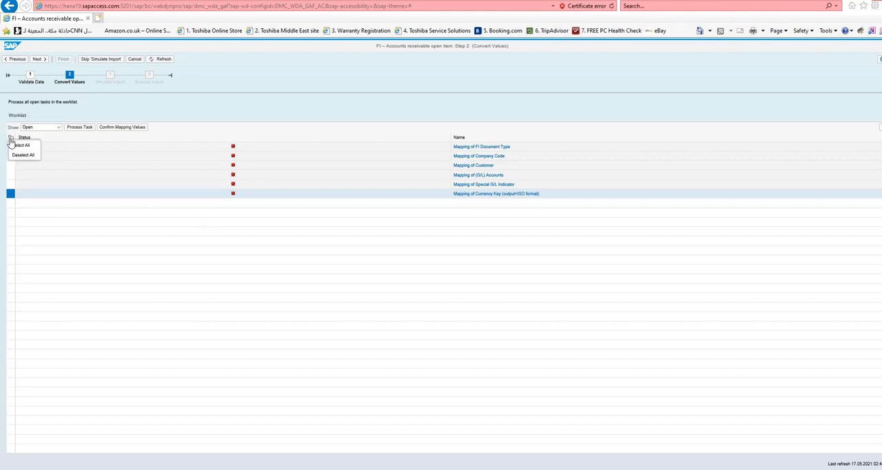
click(18, 146)
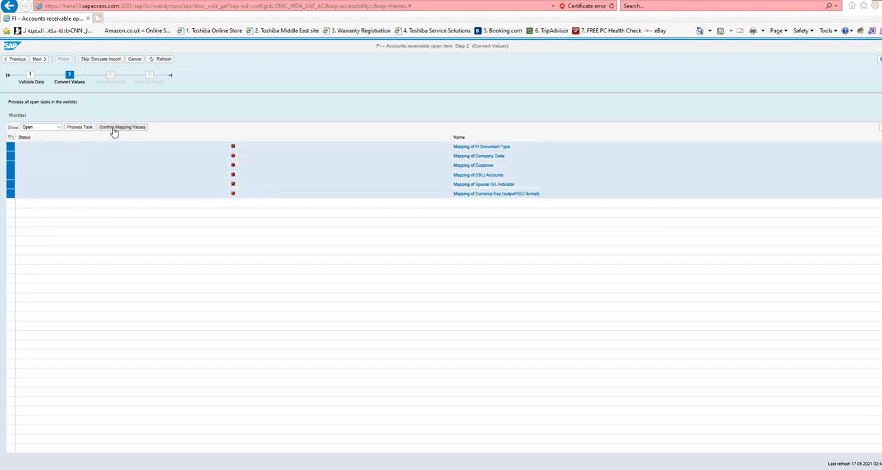
click(114, 131)
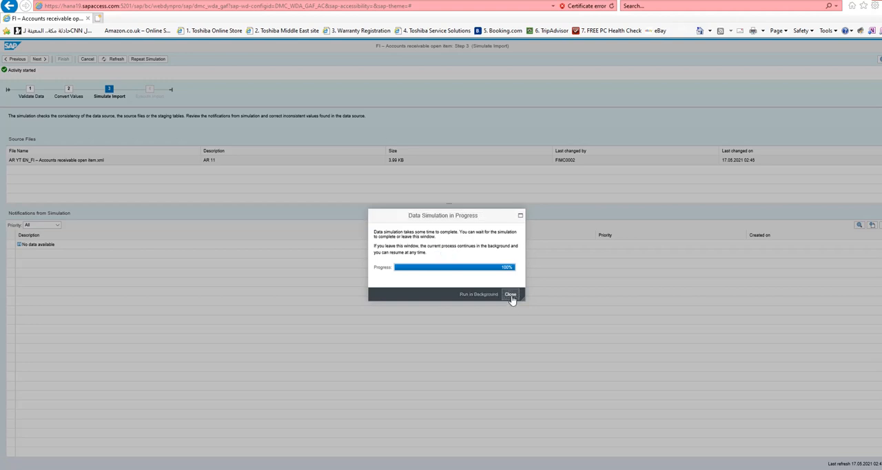
- Complete the import simulation and filter its notifications by Error priority
click(511, 295)
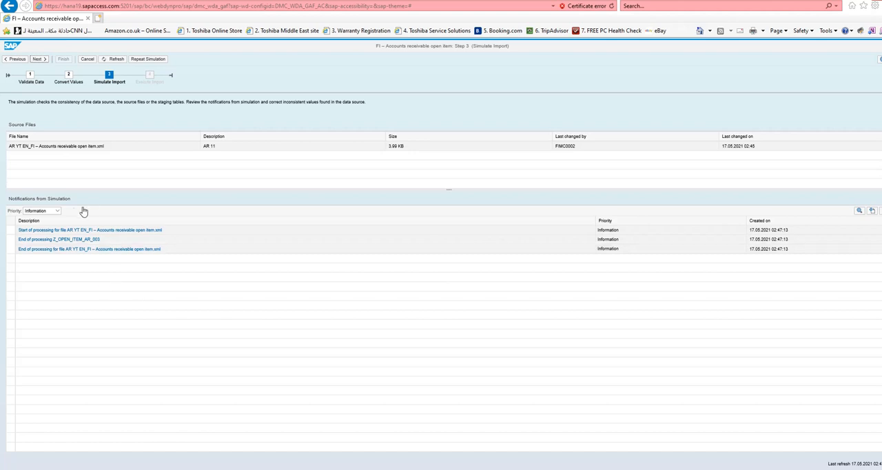
click(58, 212)
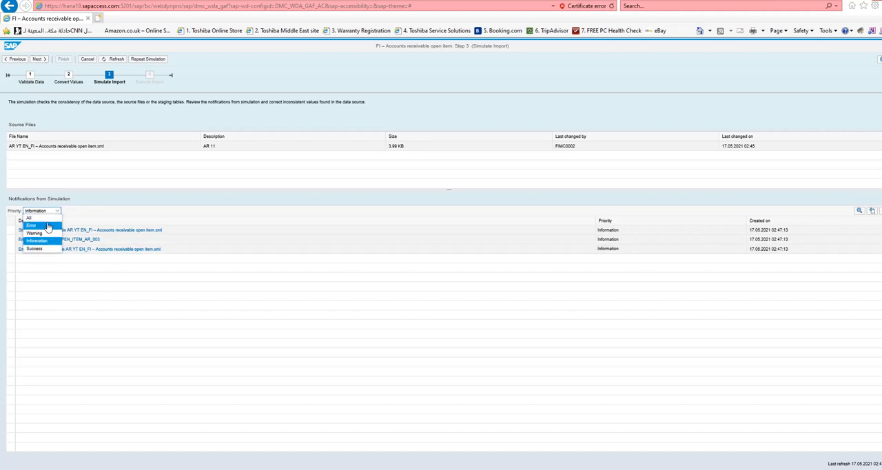
click(49, 230)
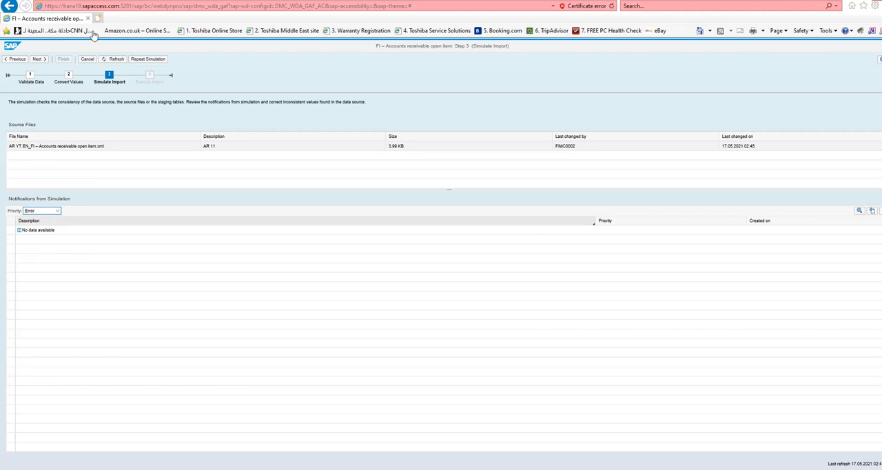
- Execute the import of the accounts receivable open item file and finish the transfer
click(40, 60)
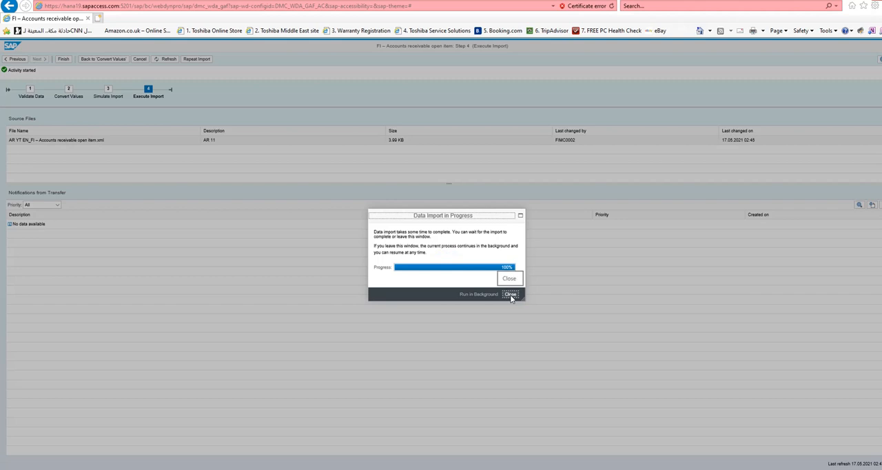
click(512, 297)
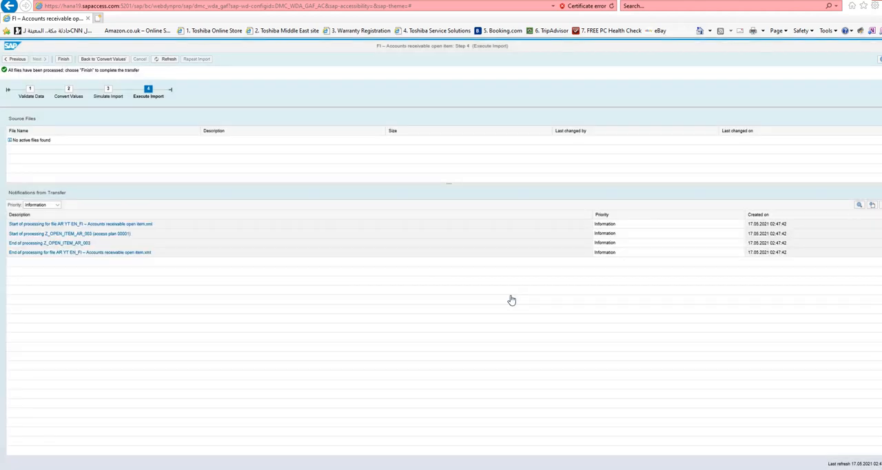
click(65, 59)
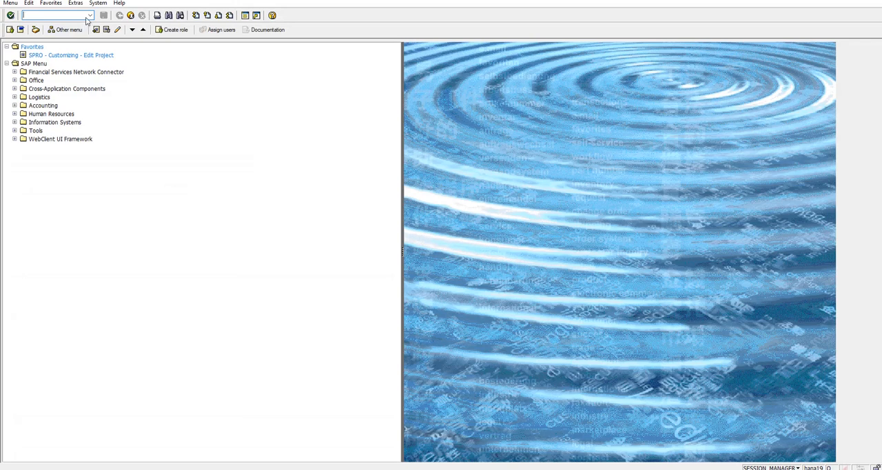
- Switch to the SAP GUI and run transaction FBL5N to list all items of the migrated customer in company code ZLBW
click(90, 15)
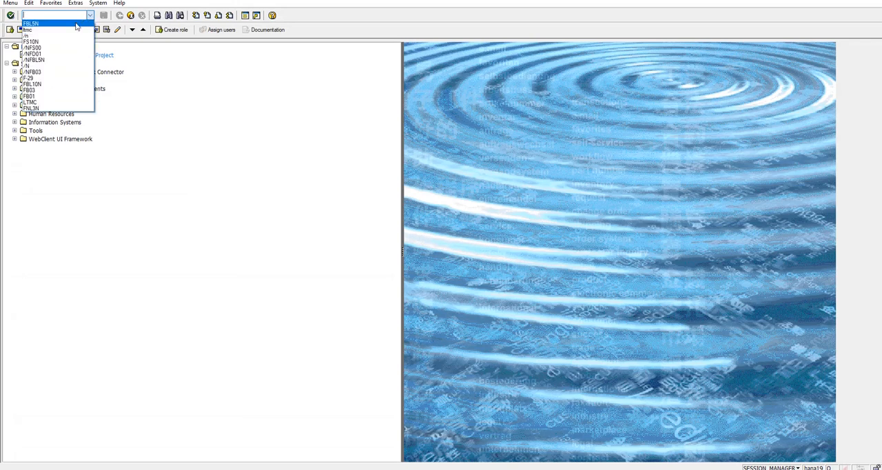
click(75, 24)
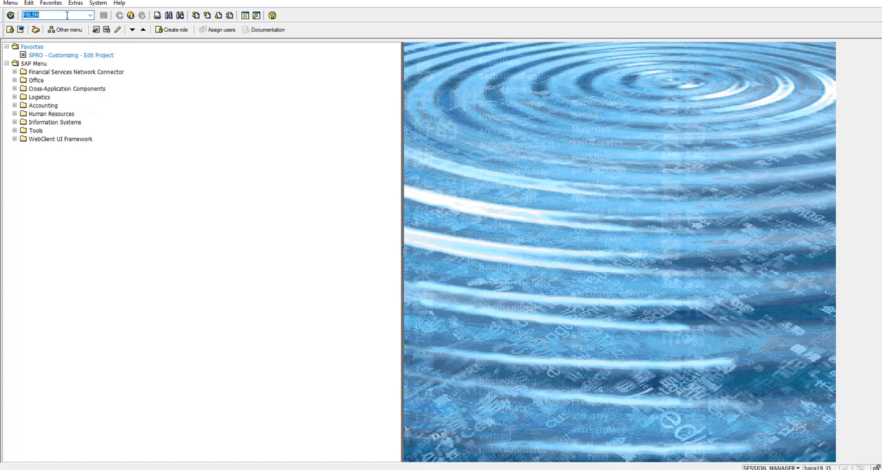
key(Return)
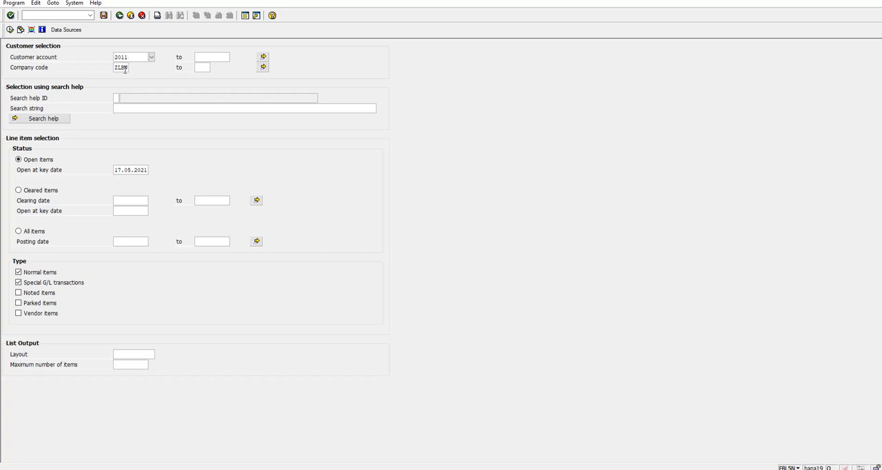
click(18, 231)
click(9, 30)
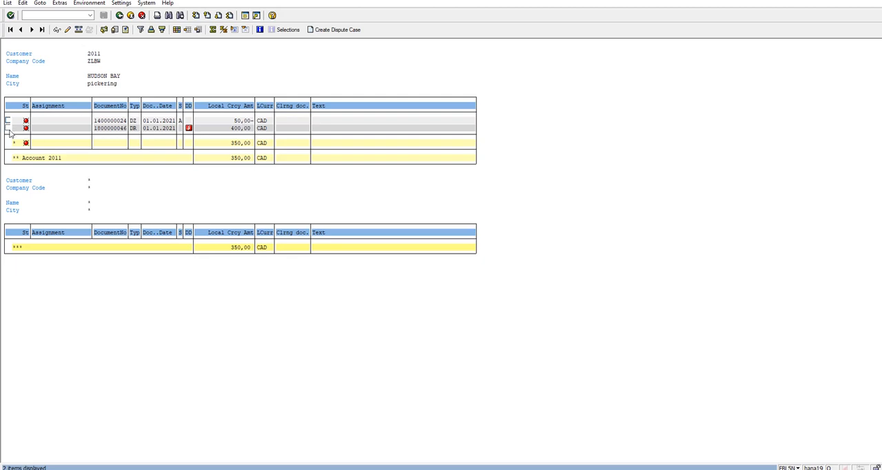
- Display the 400 CAD DR line item and open the overview of its accounting document
click(8, 129)
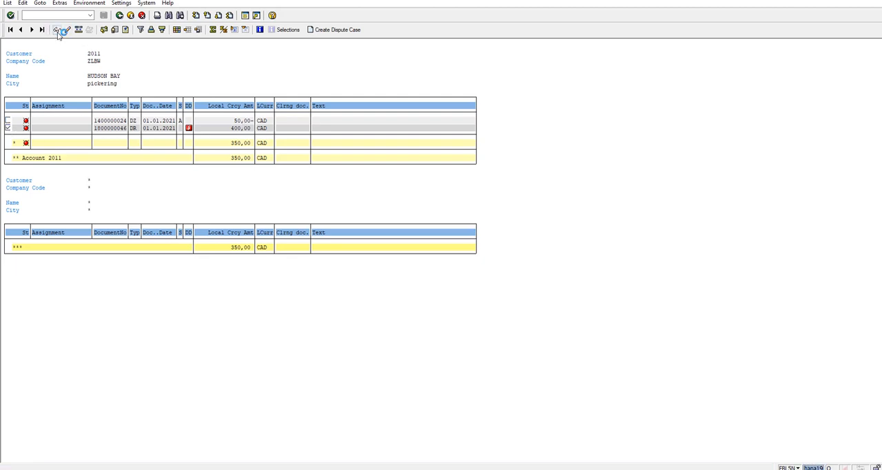
click(60, 31)
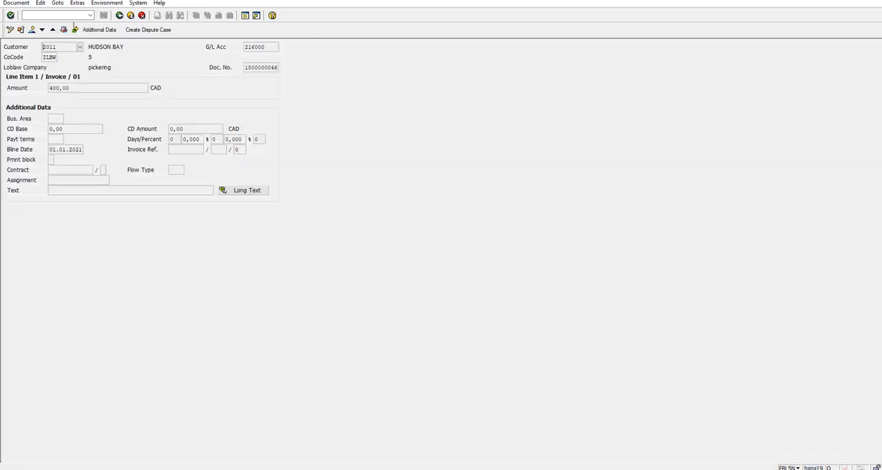
click(33, 31)
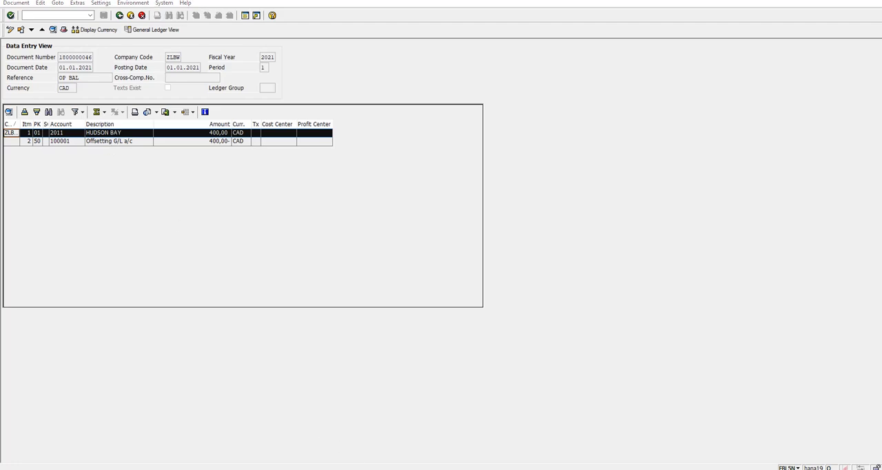
- Switch to the Excel planning sheet and check the reconciliation and offsetting G/L lines of entry A for the accounts receivable template
mouse_move(354, 465)
click(426, 441)
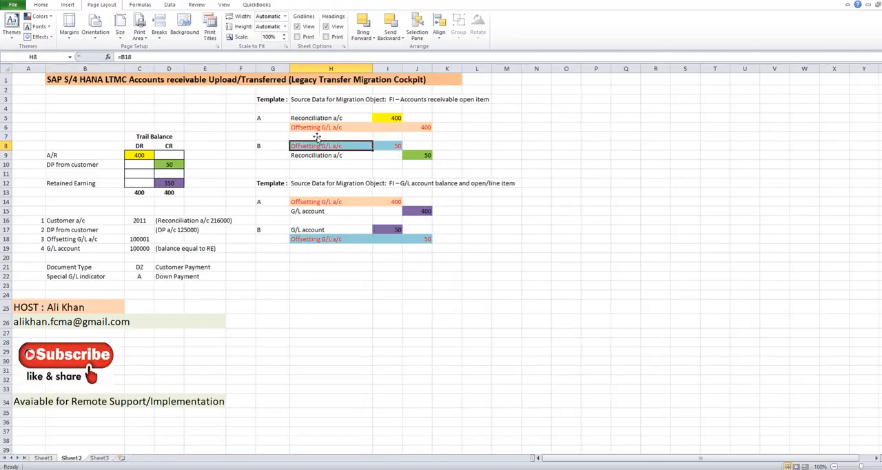
click(311, 118)
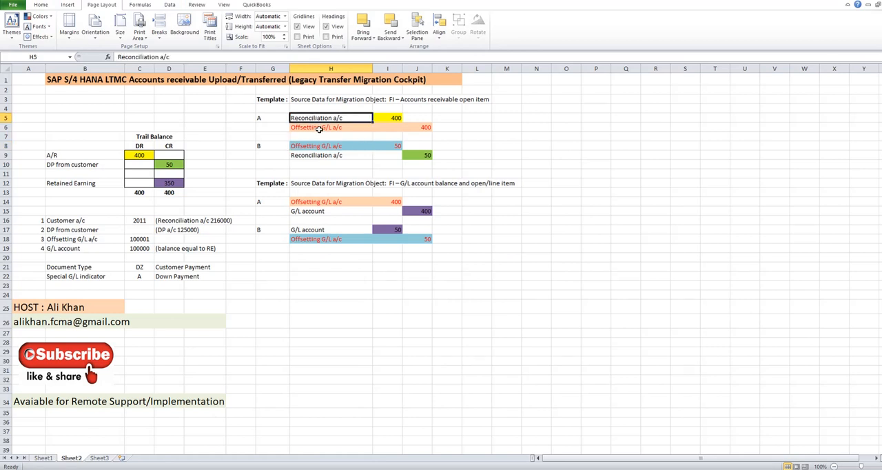
click(319, 129)
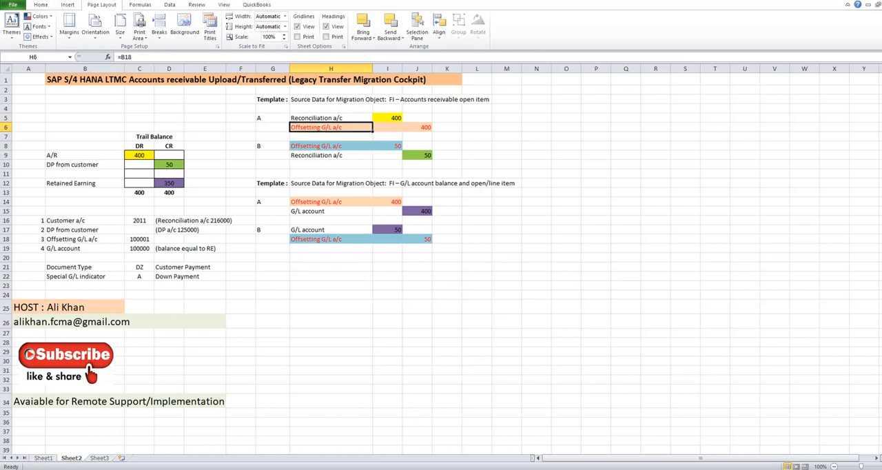
click(337, 117)
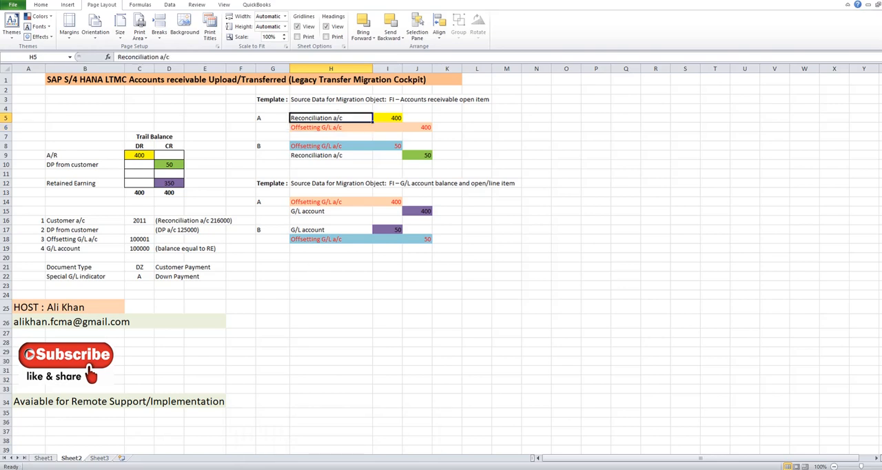
- Switch back to the SAP document and display its General Ledger View
mouse_move(330, 467)
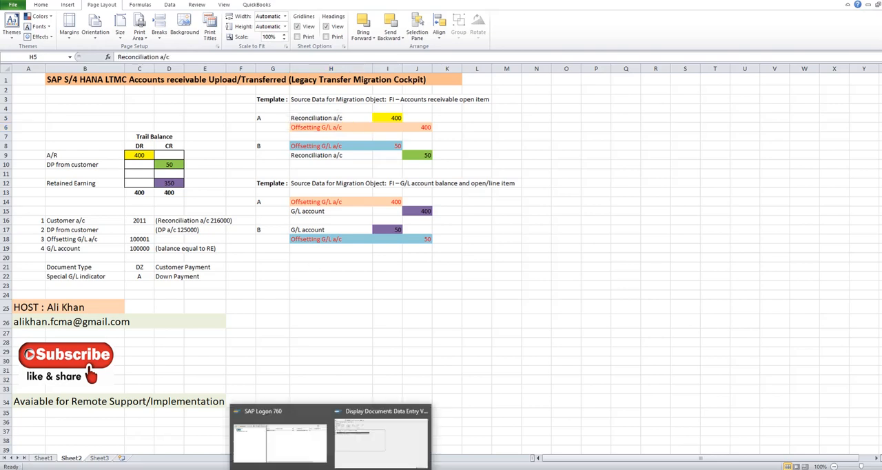
click(363, 444)
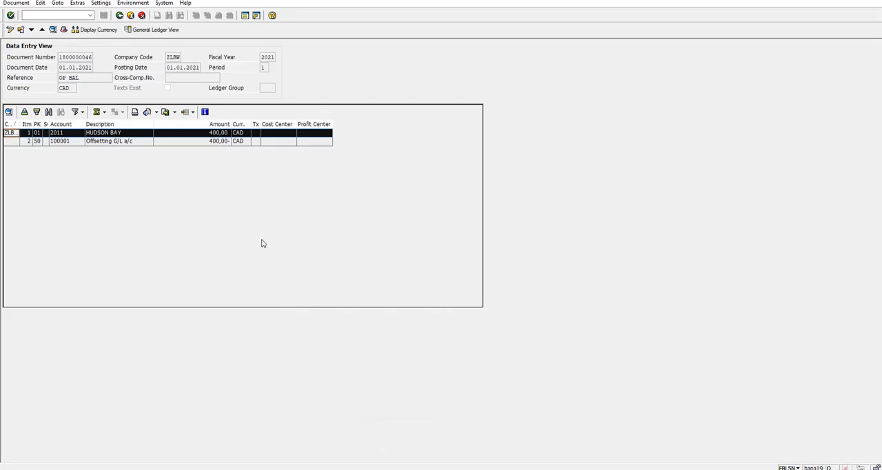
click(152, 31)
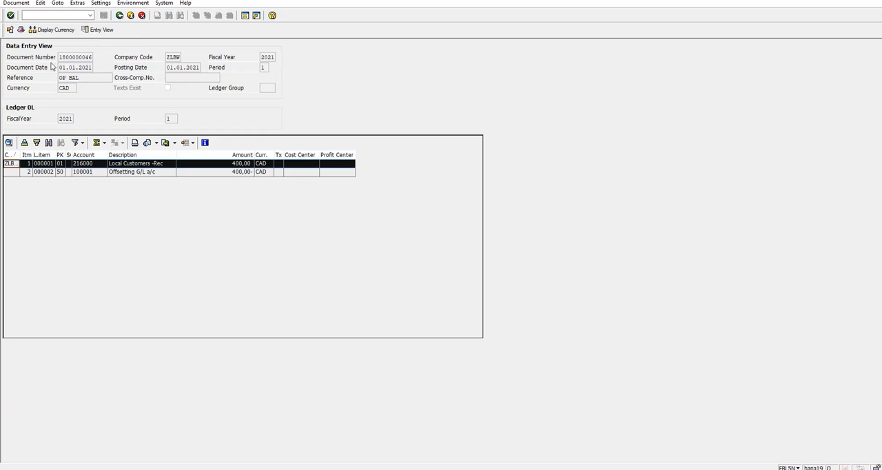
- Highlight the document's reference OP BAL and switch to the Excel accounts receivable open item template to compare it
drag(59, 57, 53, 77)
click(85, 78)
mouse_move(376, 469)
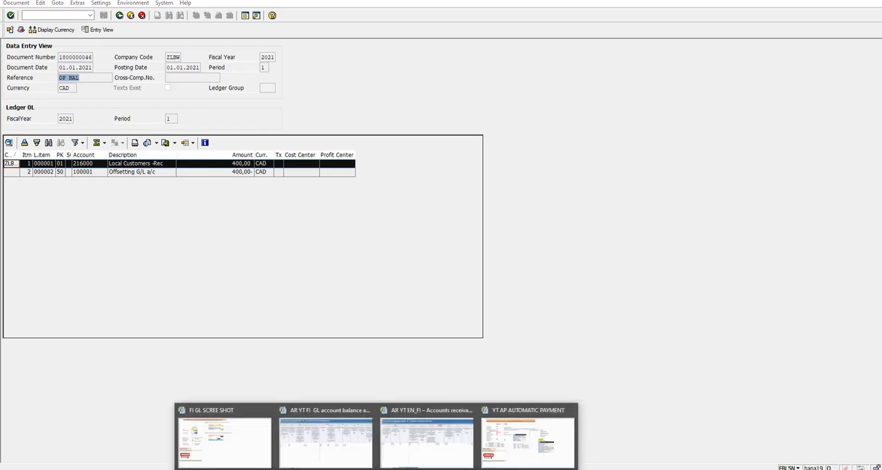
click(406, 453)
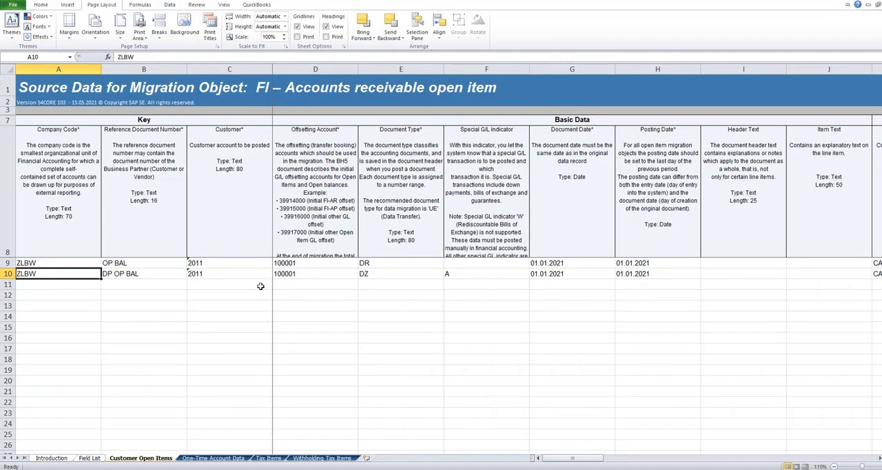
- Check the OP BAL reference in the template's first data row and return to the customer line item list in SAP
click(121, 266)
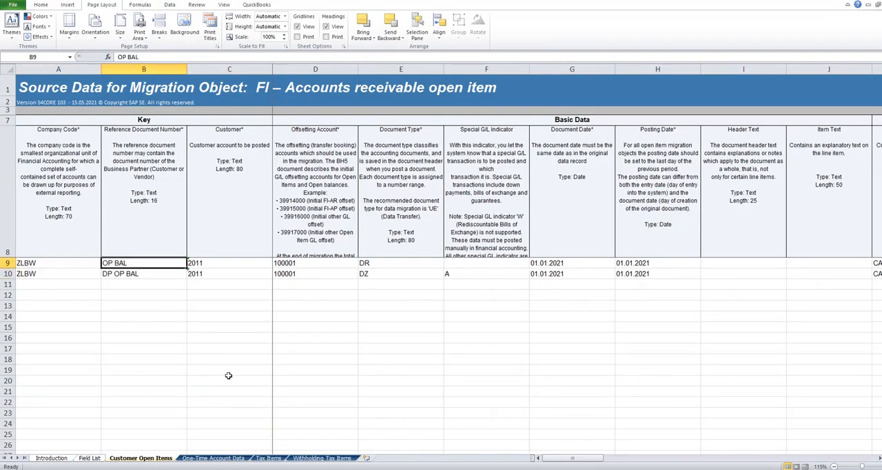
mouse_move(324, 468)
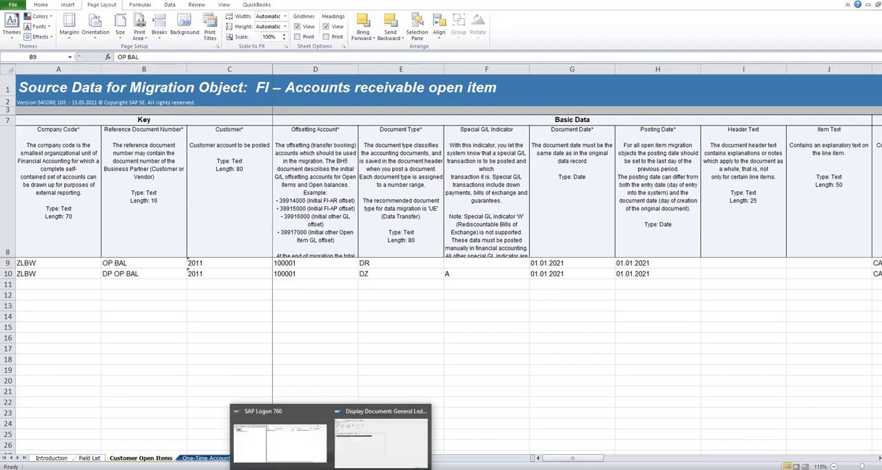
click(375, 434)
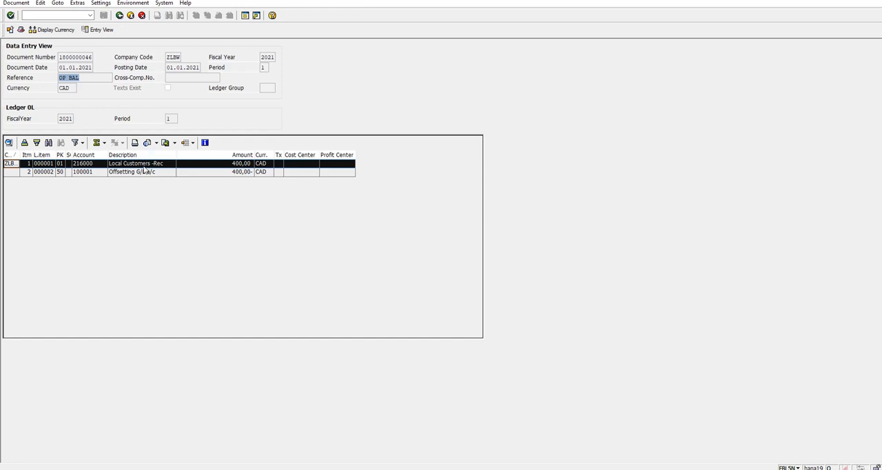
click(119, 15)
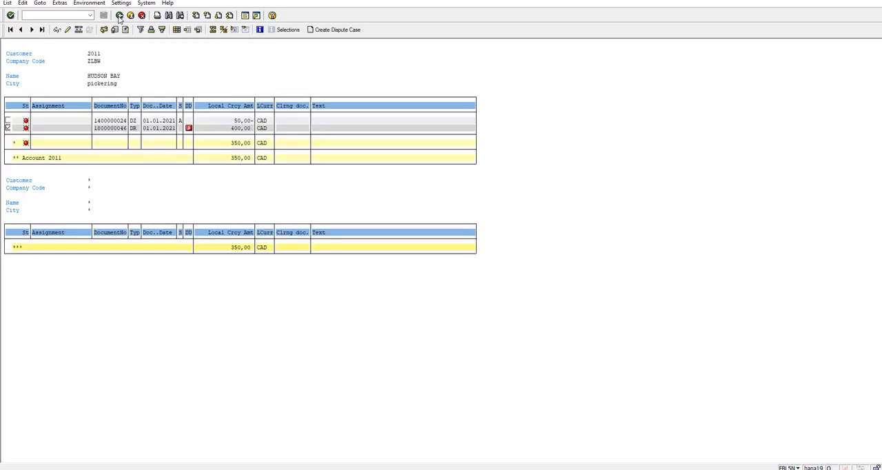
- Display the 50 CAD DZ down payment line item and open the overview of its accounting document
click(8, 121)
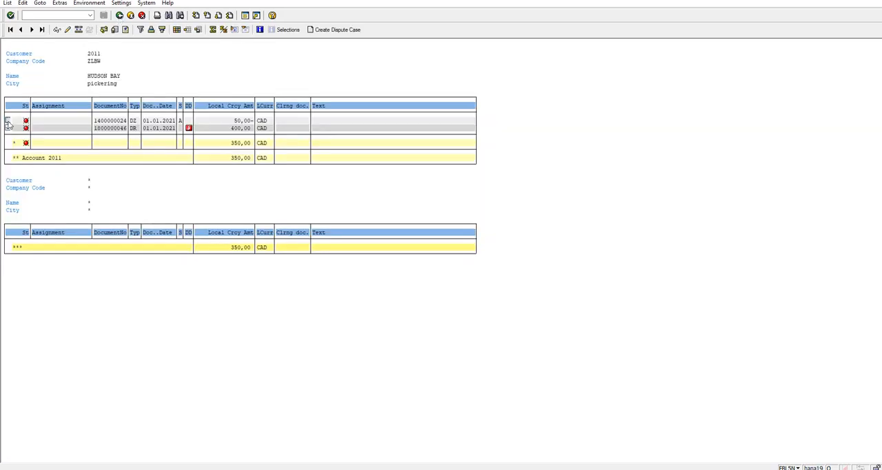
click(57, 29)
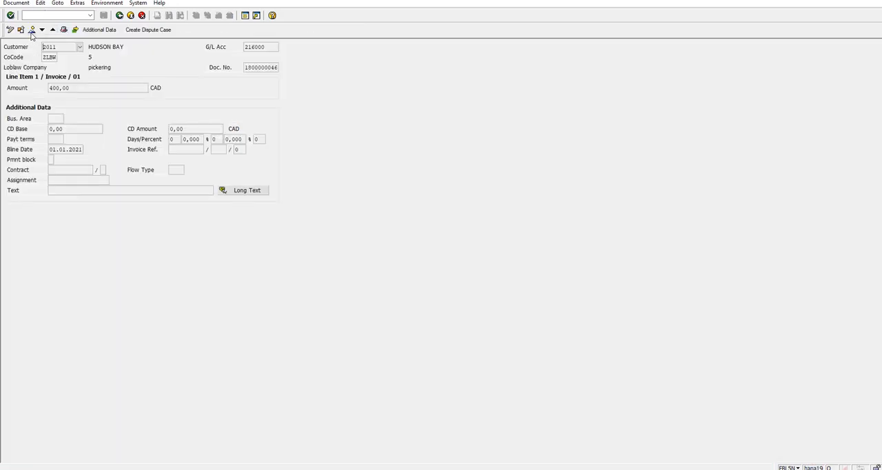
click(31, 33)
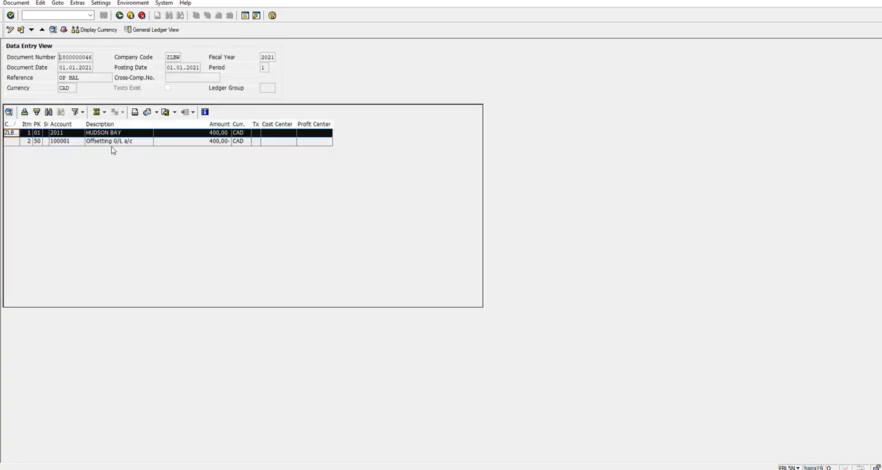
click(121, 16)
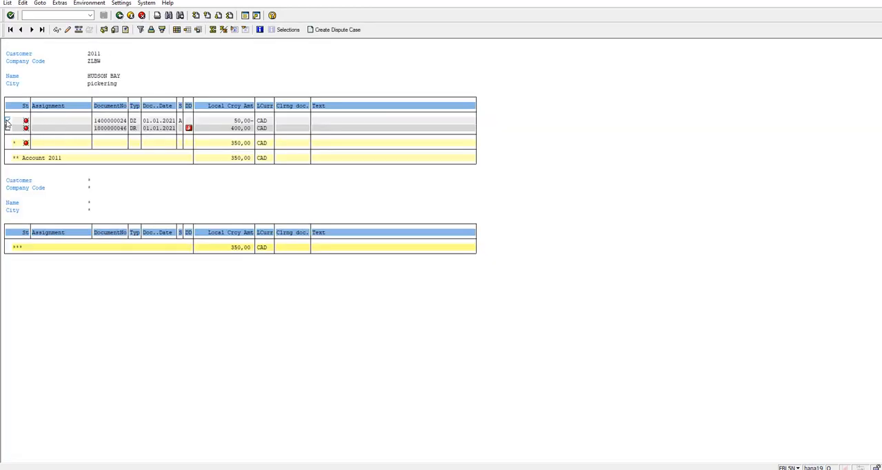
click(60, 35)
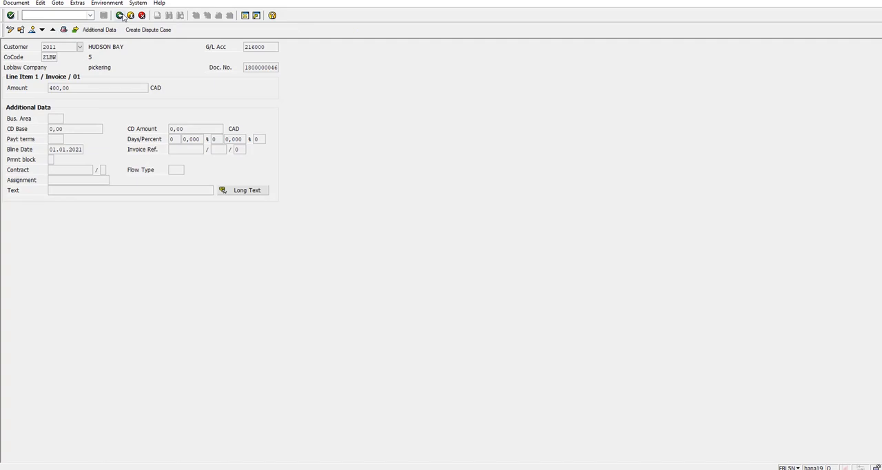
click(53, 33)
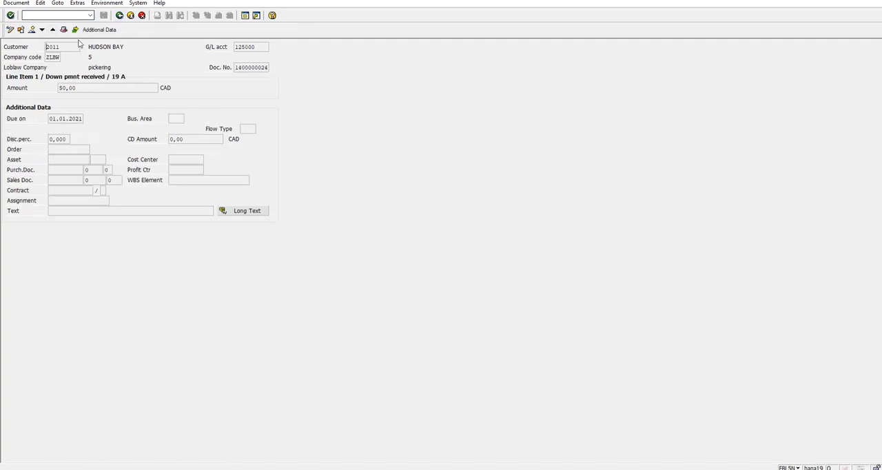
click(32, 32)
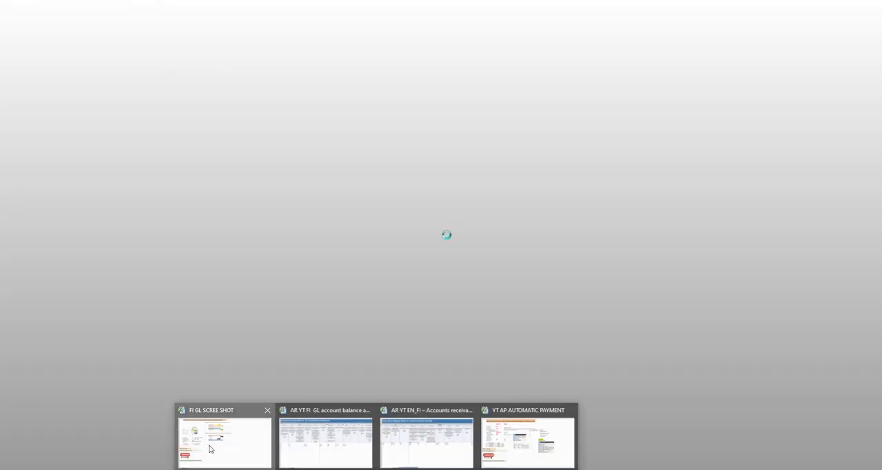
- Switch to the Excel planning sheet and check the offsetting G/L amounts of entries A and B in the accounts receivable template
click(210, 449)
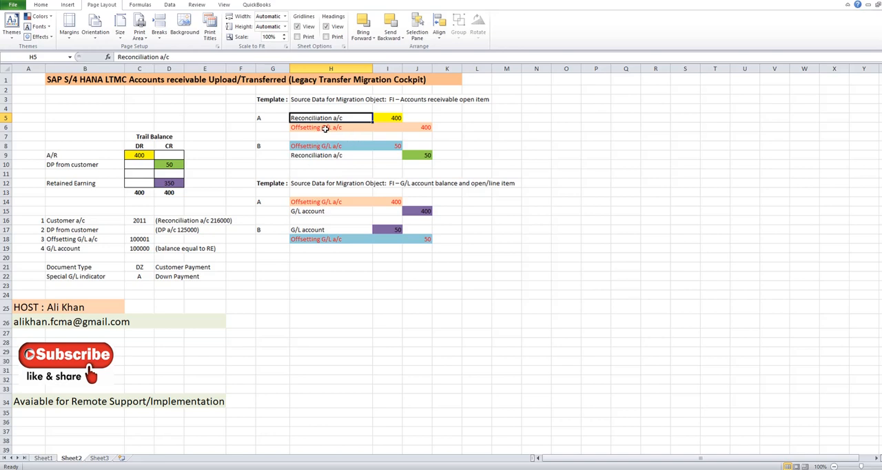
click(324, 128)
click(427, 126)
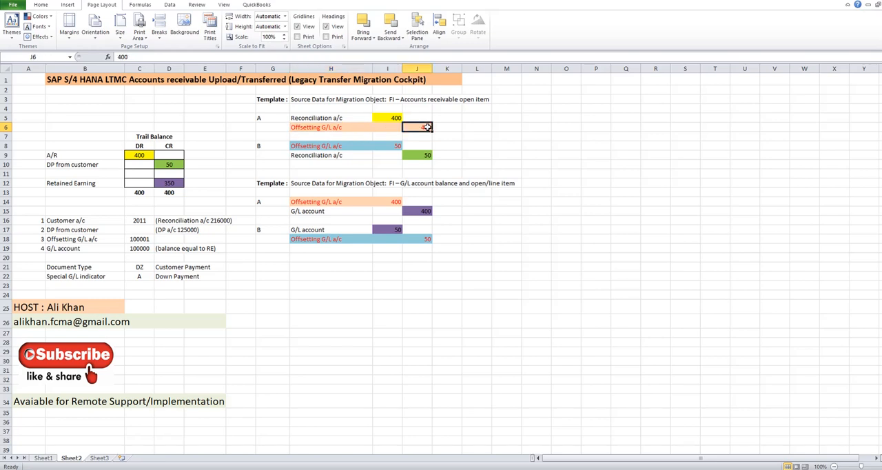
click(389, 147)
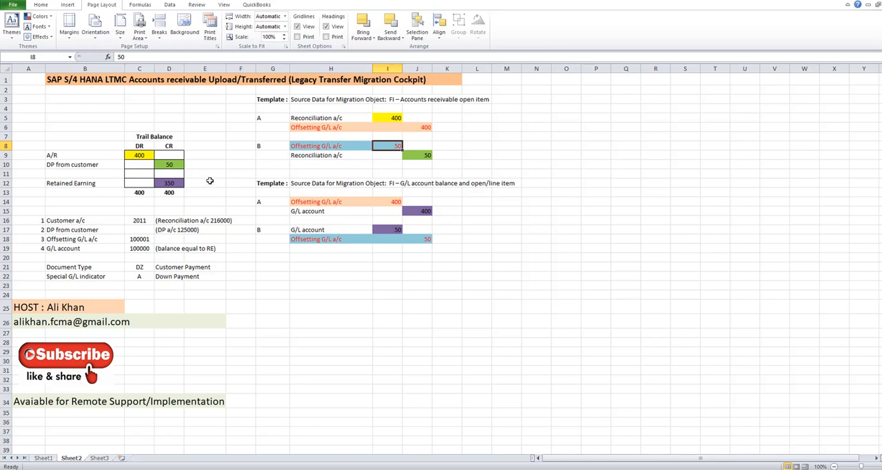
- Review the trial balance on the planning sheet, covering the A/R, down payment from customer and retained earnings lines
drag(58, 126, 166, 199)
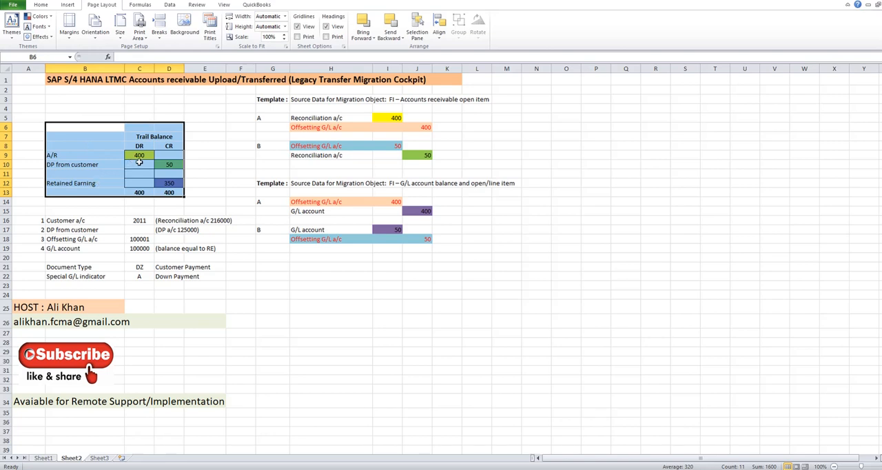
click(97, 158)
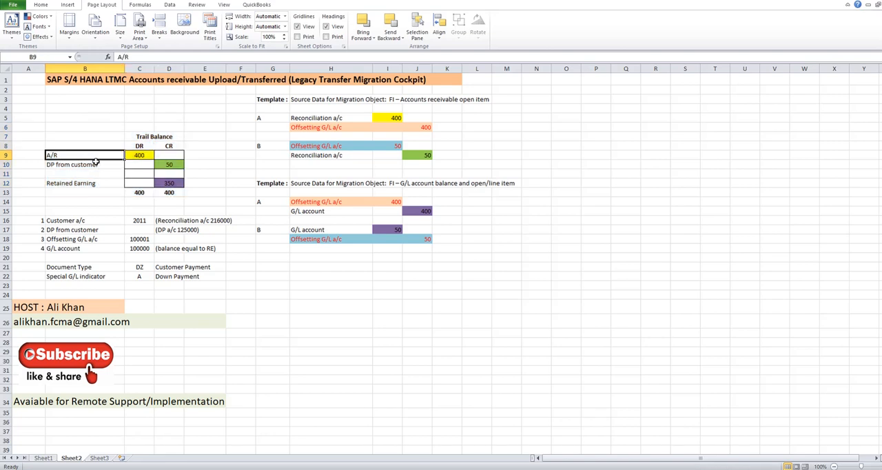
click(96, 165)
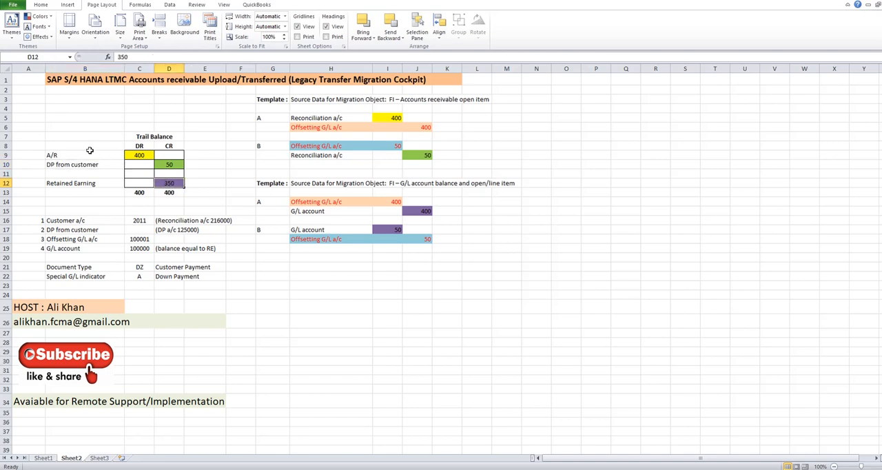
drag(90, 154, 169, 191)
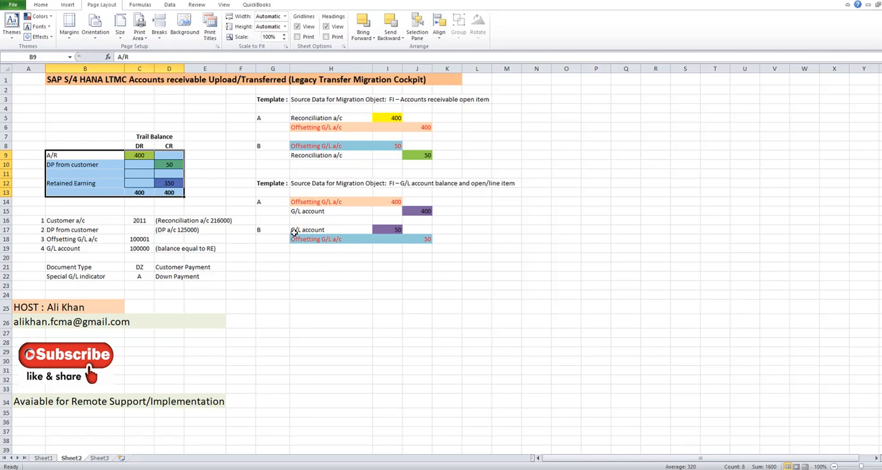
drag(75, 156, 178, 371)
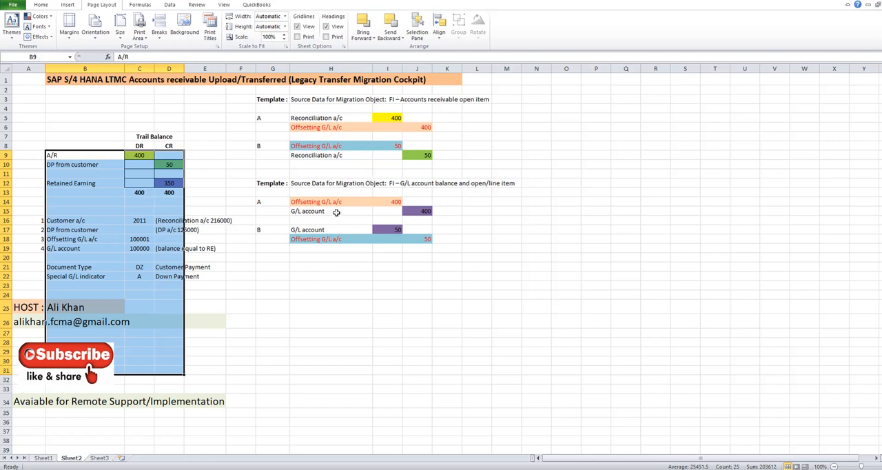
click(328, 268)
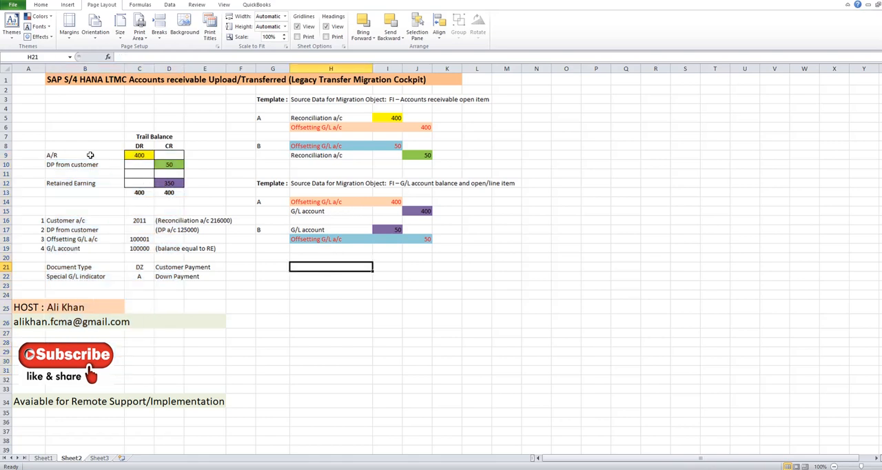
drag(71, 155, 175, 179)
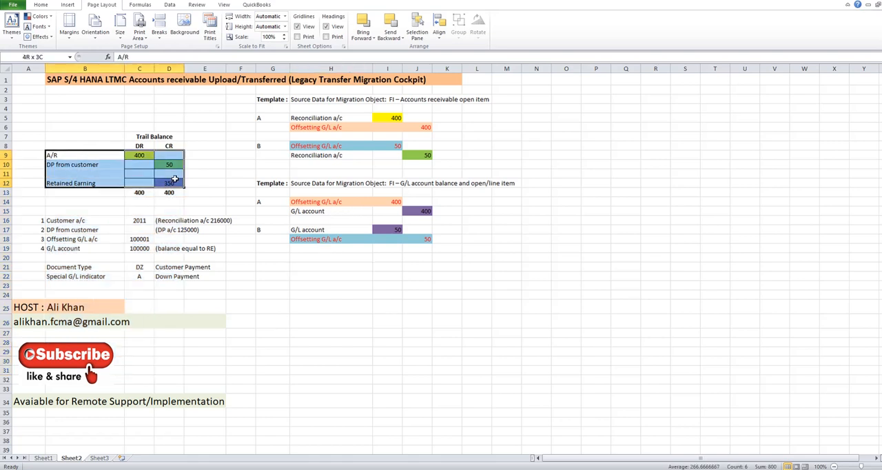
click(306, 308)
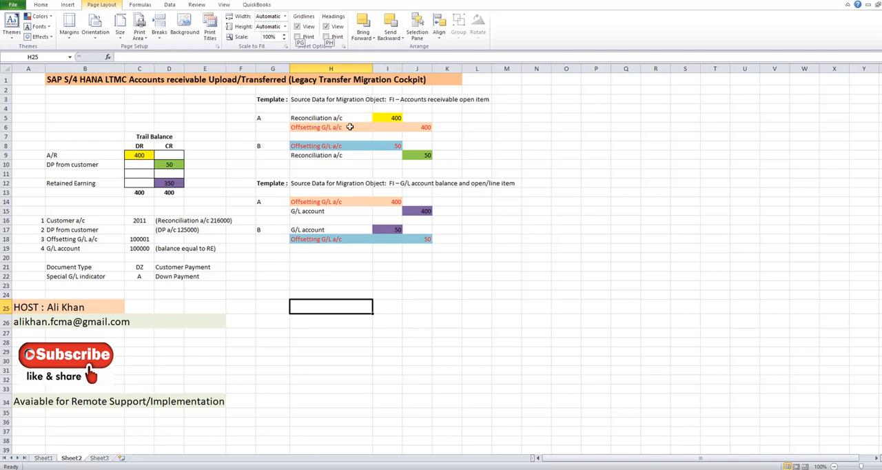
- Trace the offsetting G/L amounts of entries A and B from the accounts receivable template to the G/L account balance template
click(426, 126)
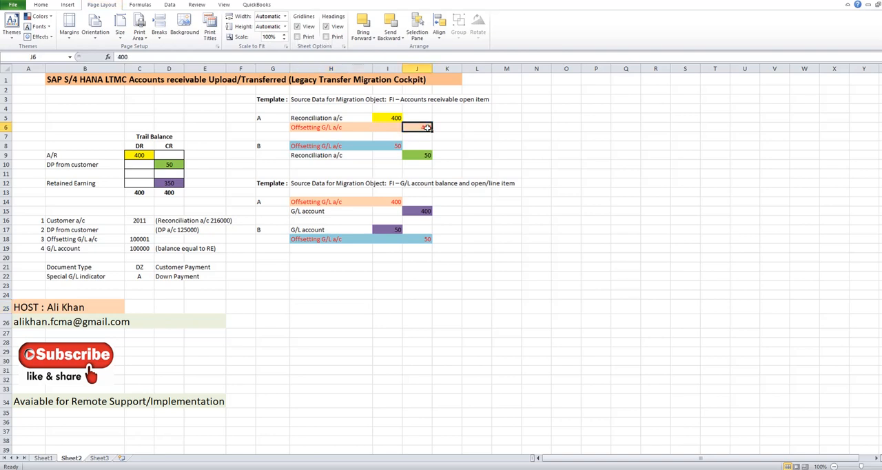
click(392, 201)
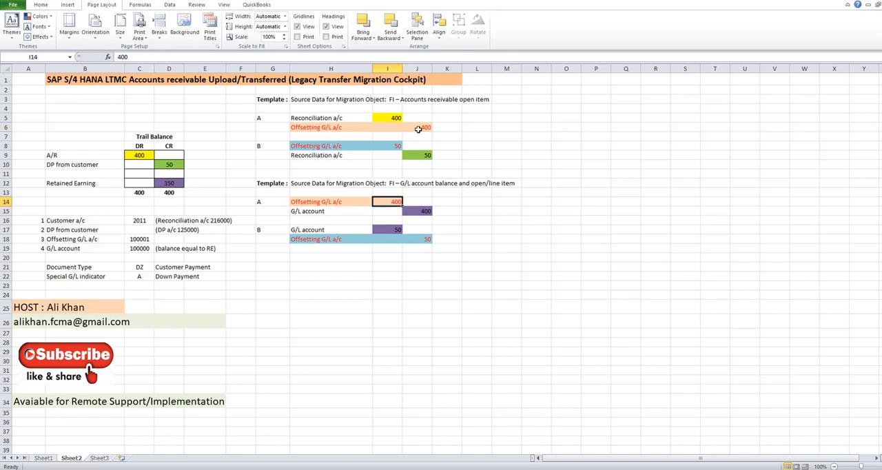
click(326, 202)
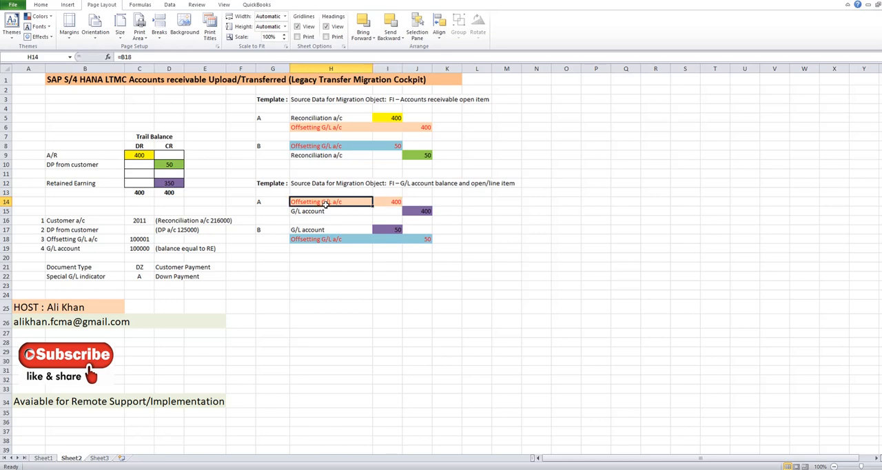
click(327, 212)
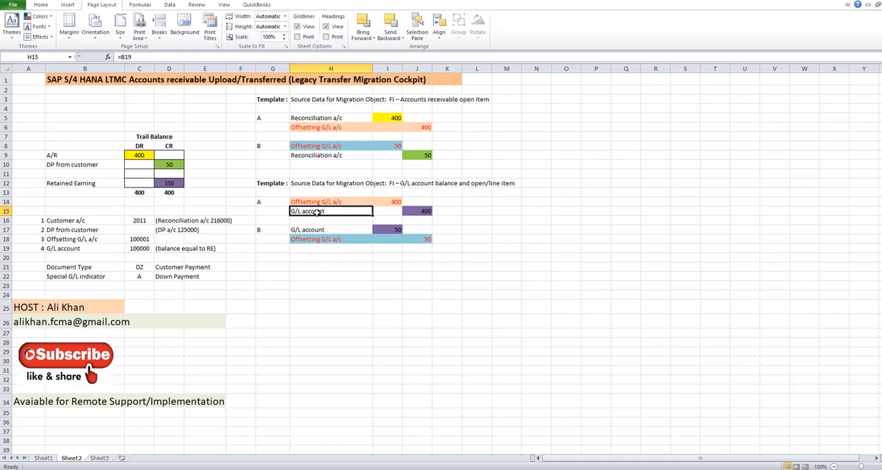
click(389, 144)
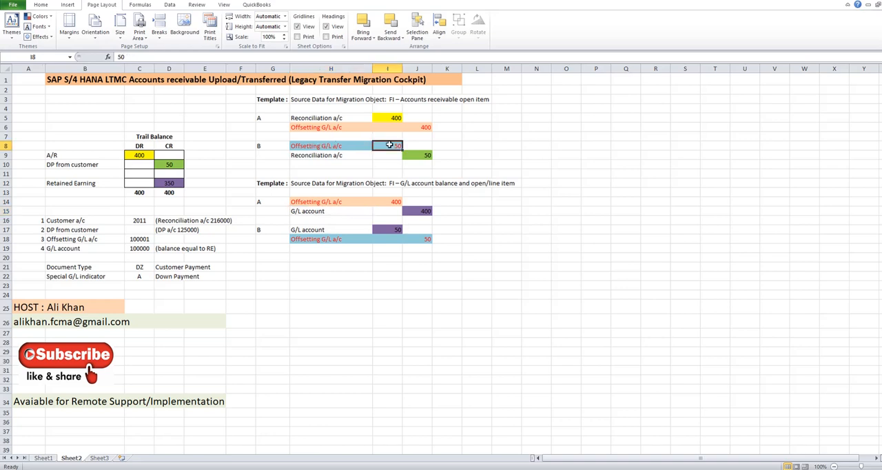
click(427, 240)
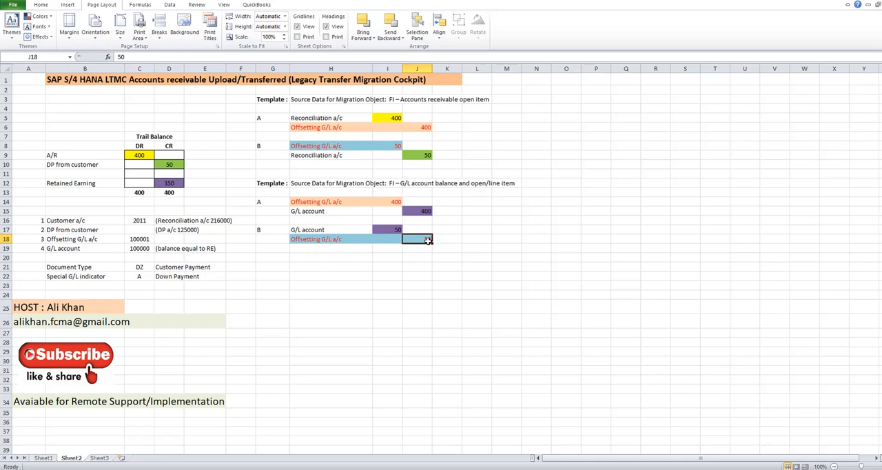
click(314, 233)
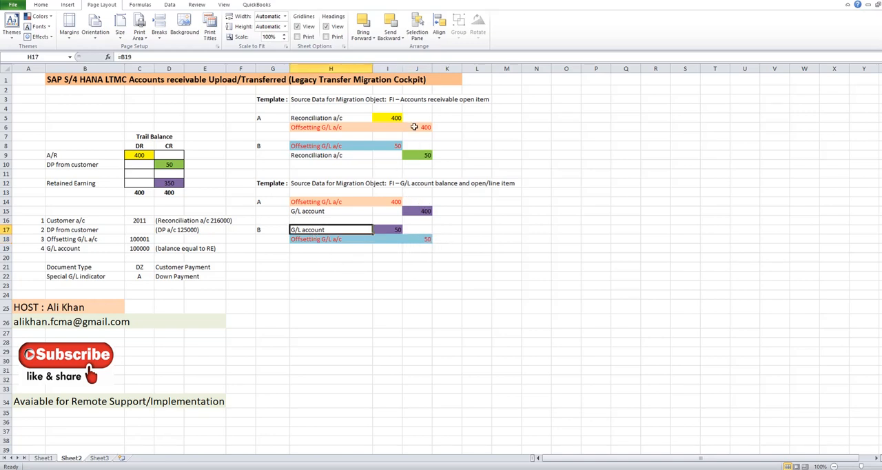
- Compare the accounts receivable template's offsetting lines with the G/L account amounts of entries A and B in the G/L balance template
click(336, 128)
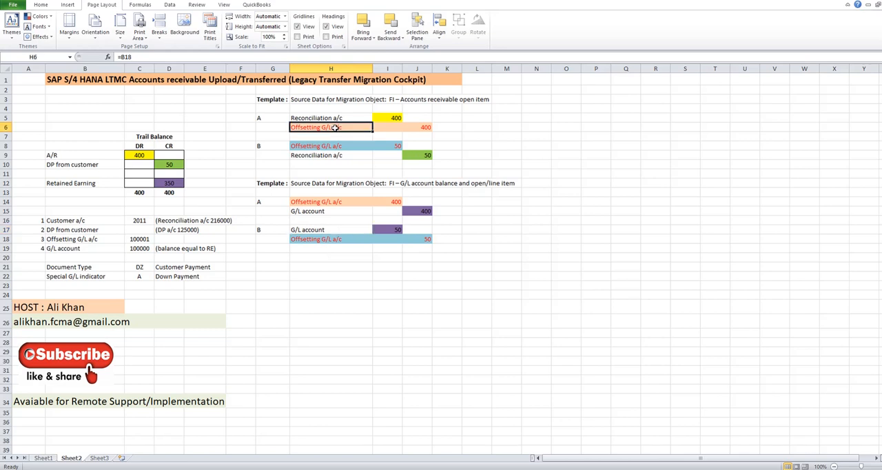
click(343, 146)
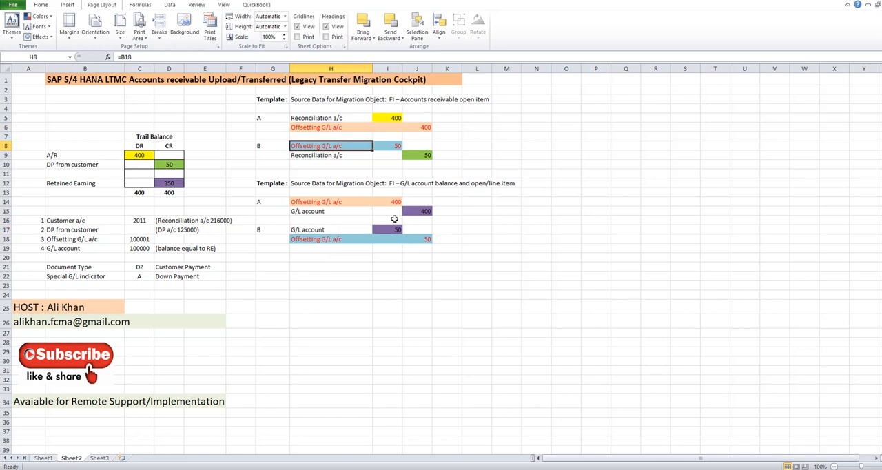
click(308, 212)
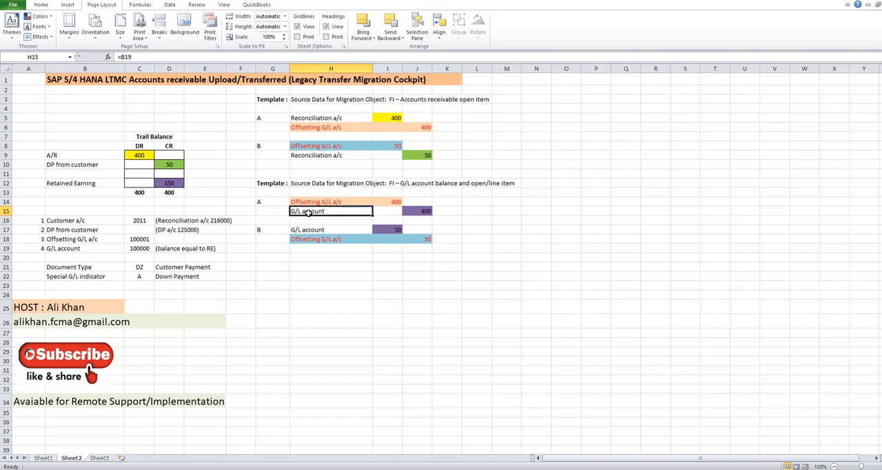
click(420, 212)
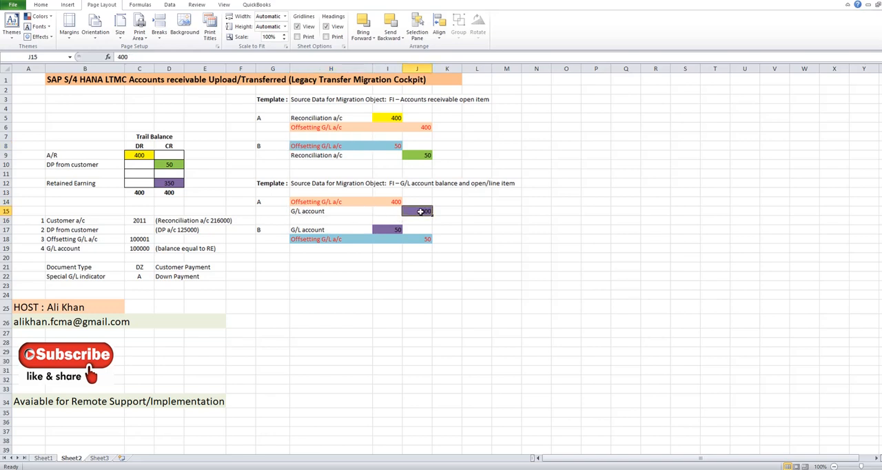
click(388, 229)
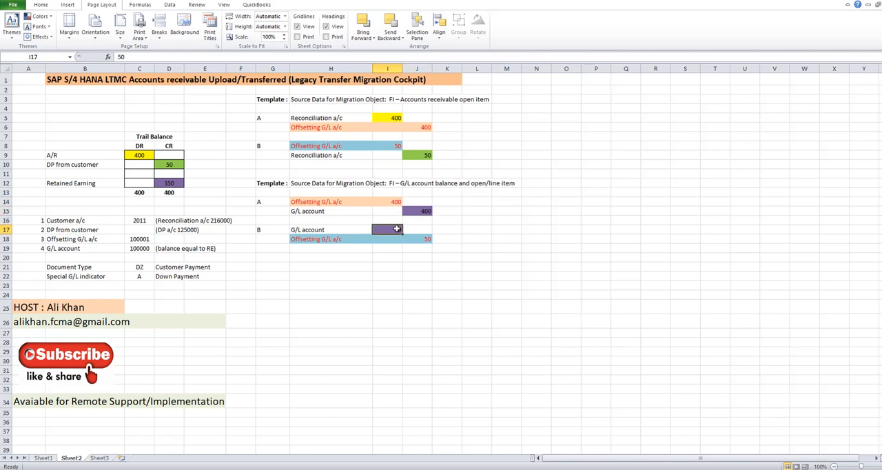
- Enter -350 in cell L15 beside entry A of the G/L account balance template as the net G/L account amount
click(476, 212)
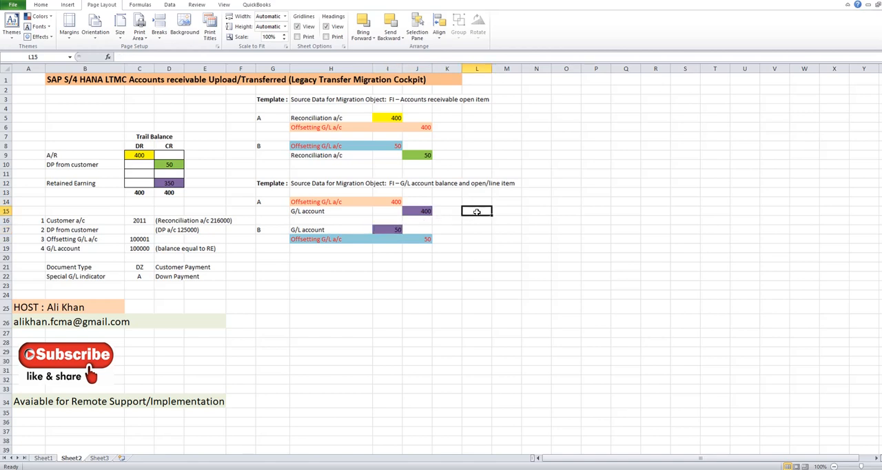
text(-350)
key(Return)
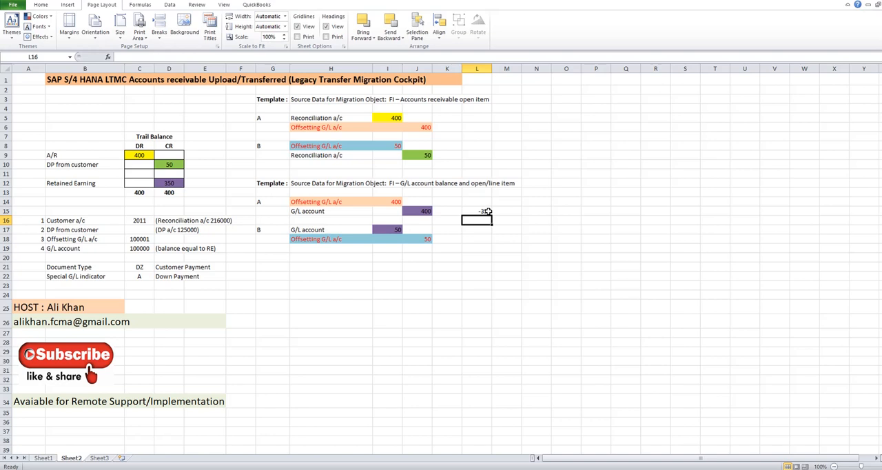
- Compare the net amount in cell L15 with the trial balance's retained earnings credit and clear L15
click(486, 212)
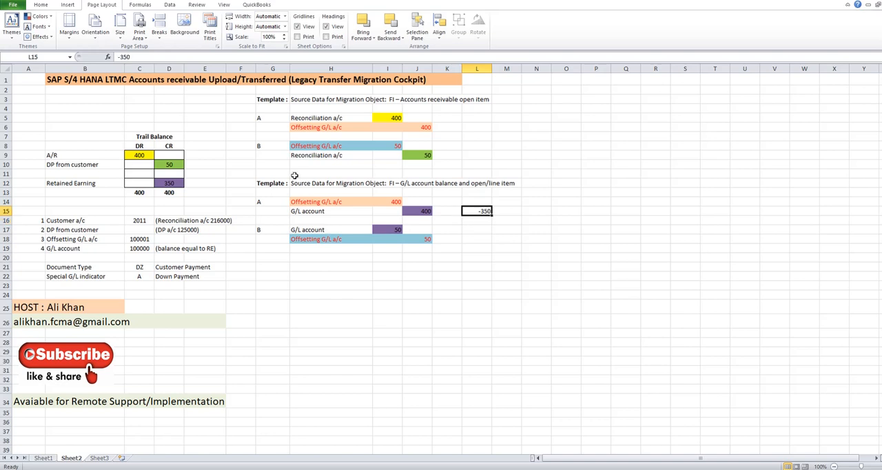
click(171, 184)
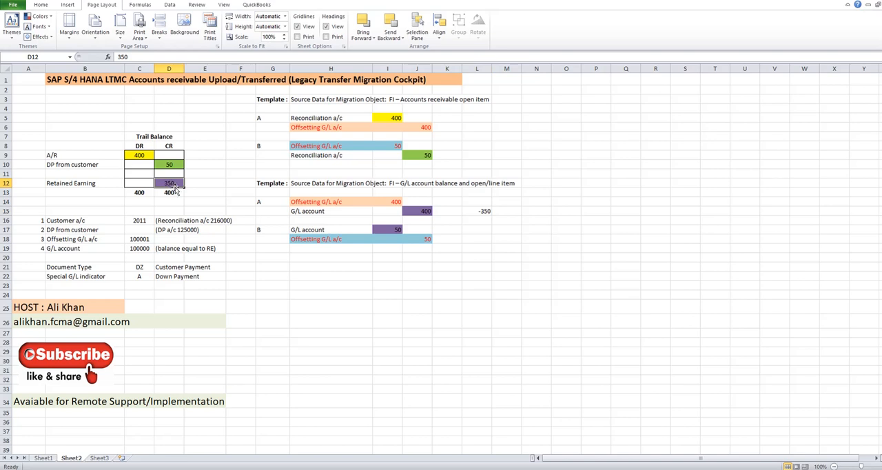
click(487, 211)
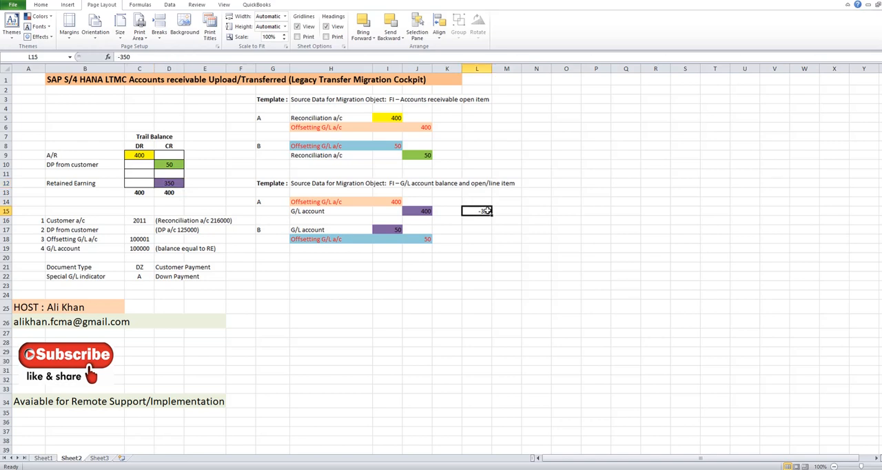
key(Delete)
- Look over the filled G/L account balance template workbook alongside the accounts receivable open item template workbook
click(377, 469)
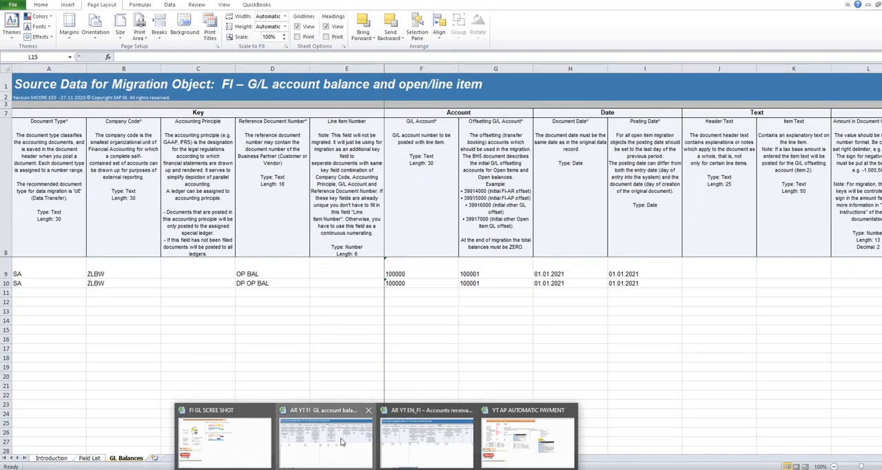
click(341, 440)
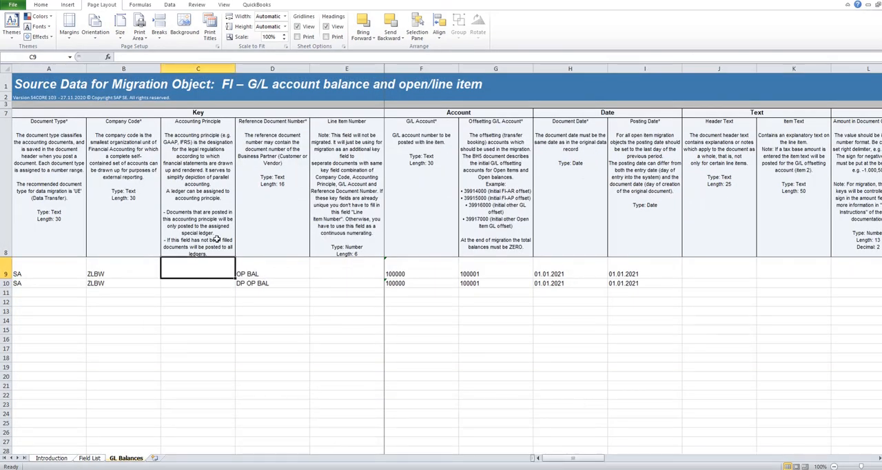
click(263, 87)
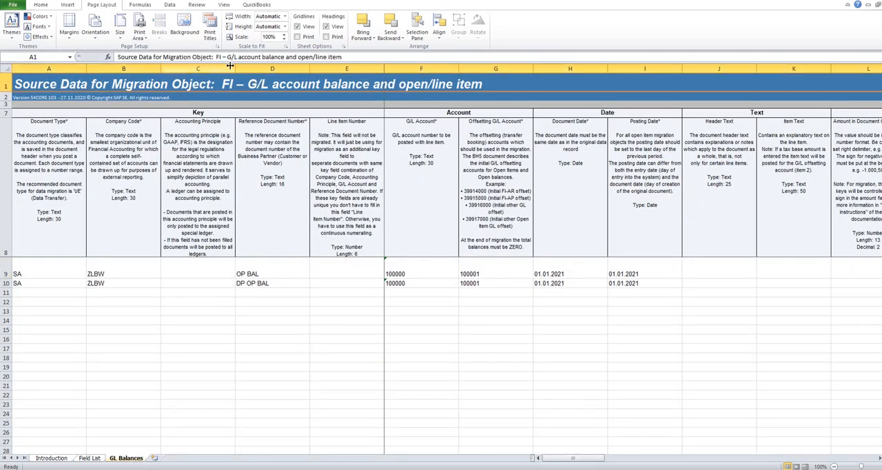
mouse_move(376, 469)
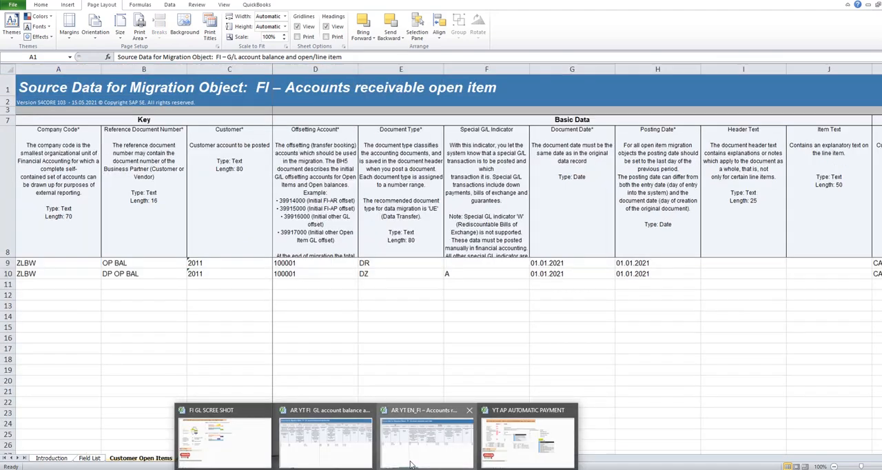
click(410, 465)
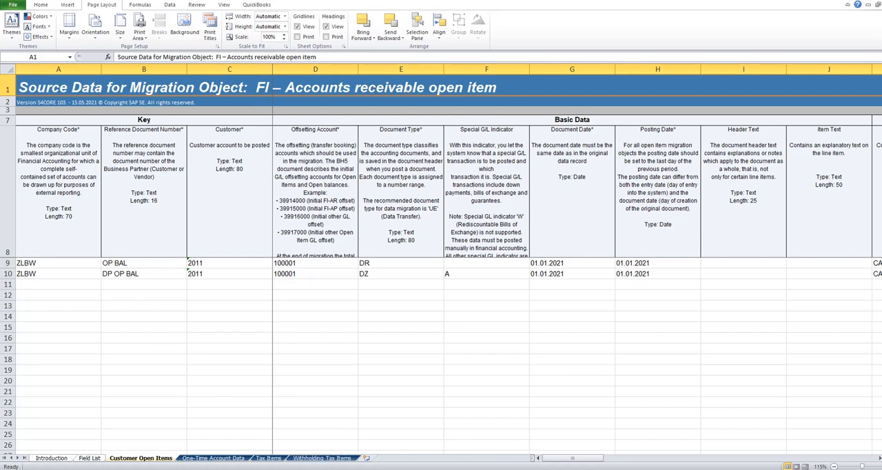
mouse_move(377, 469)
click(324, 444)
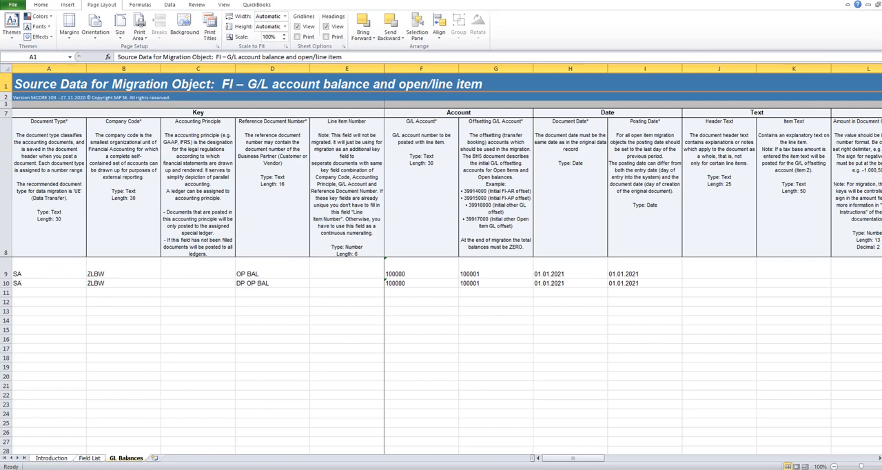
- In the browser's project AK AR, filter migration objects by ACCOUNT and open FI – G/L account balance and open/line item, copying it into the project
click(399, 468)
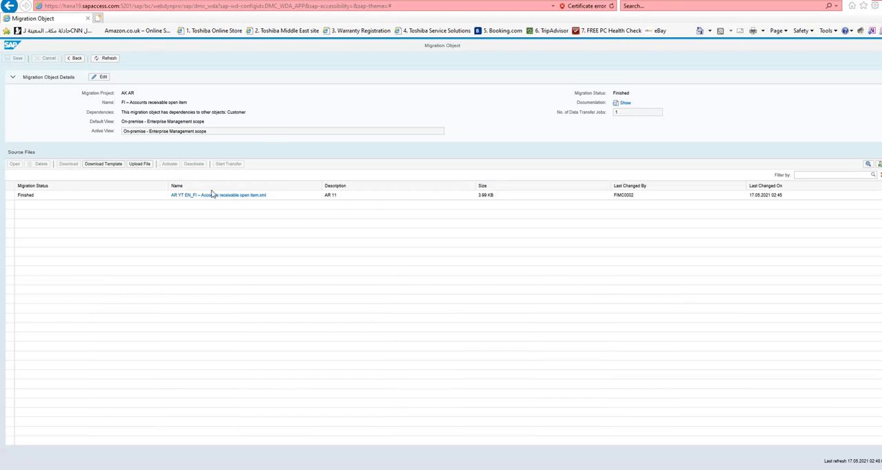
click(78, 61)
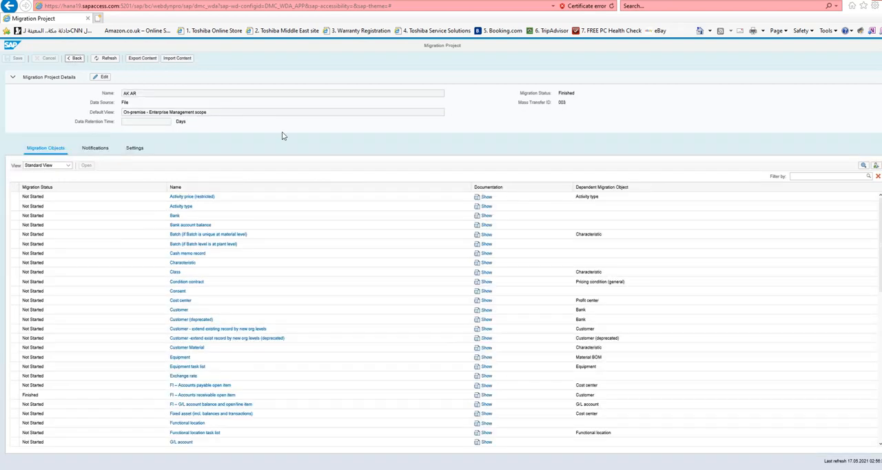
click(806, 175)
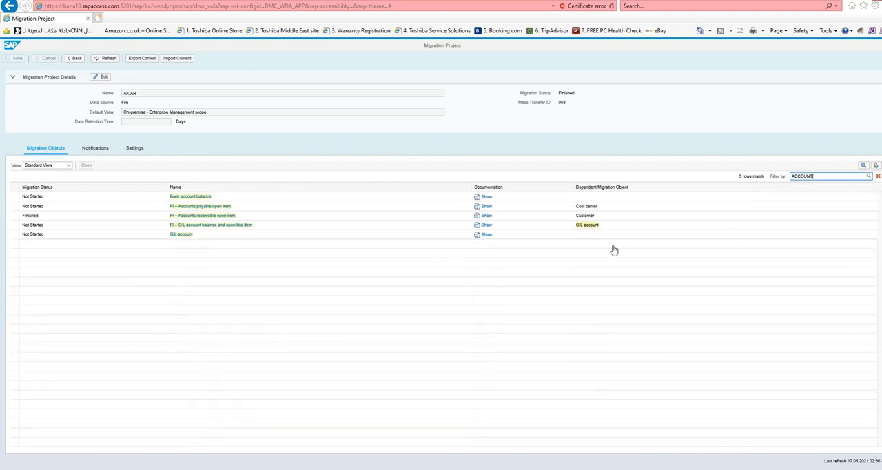
click(209, 227)
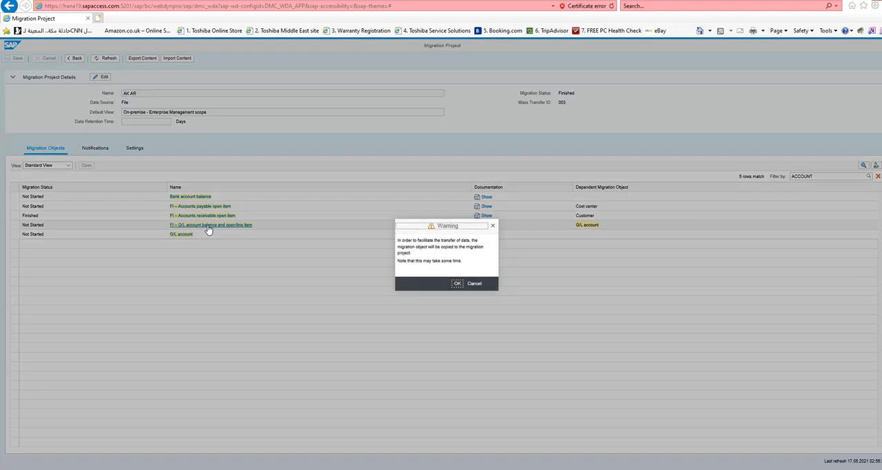
click(457, 284)
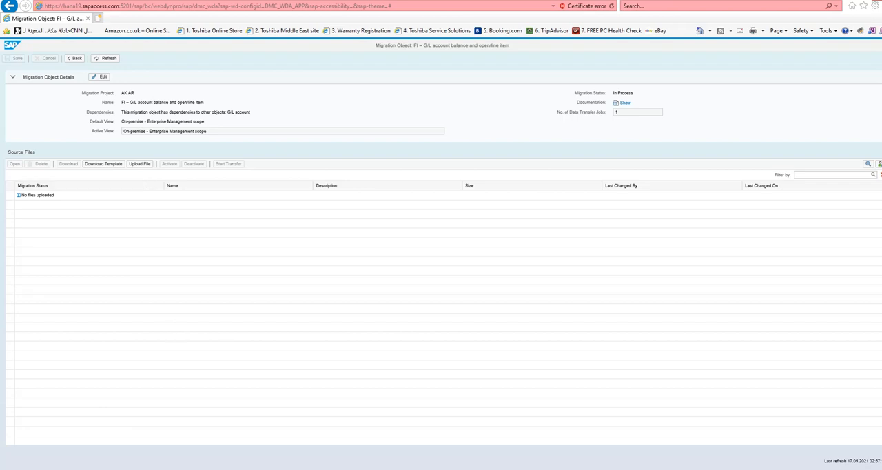
- Return to the G/L account balance template in Excel and look at the first row's document type
mouse_move(377, 469)
click(349, 465)
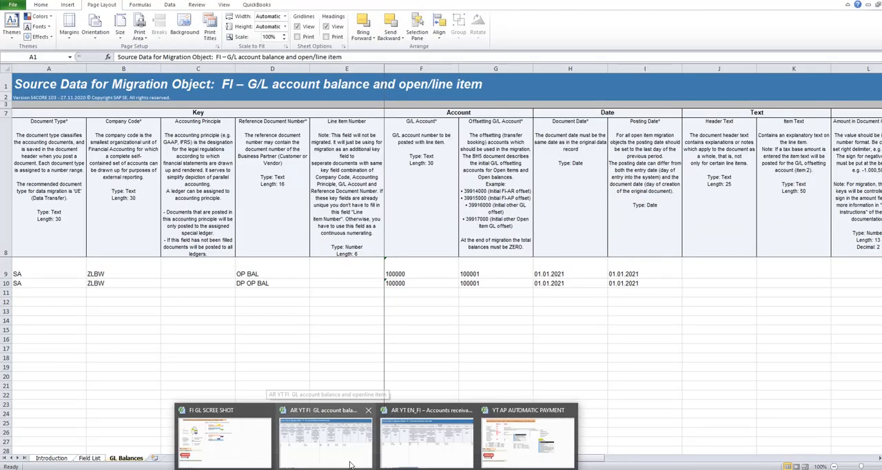
click(41, 272)
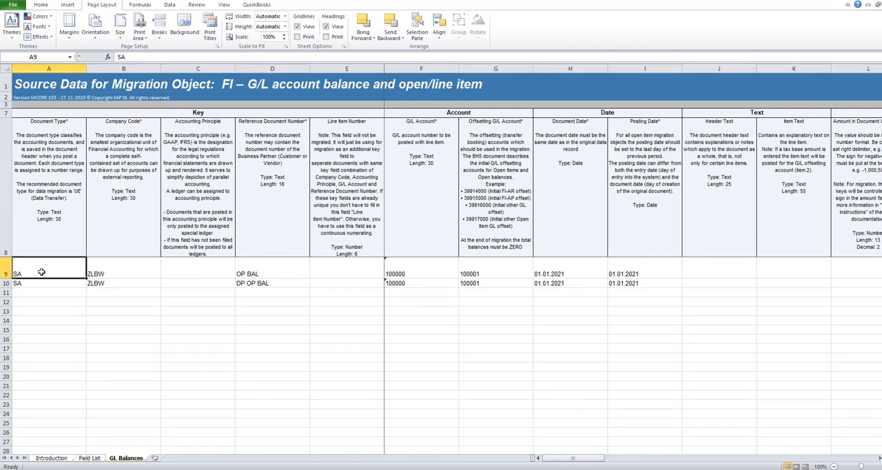
- Review the One-Time Account Data, Tax Items and Withholding Tax Items sheets of the accounts receivable template and return to Customer Open Items
click(313, 468)
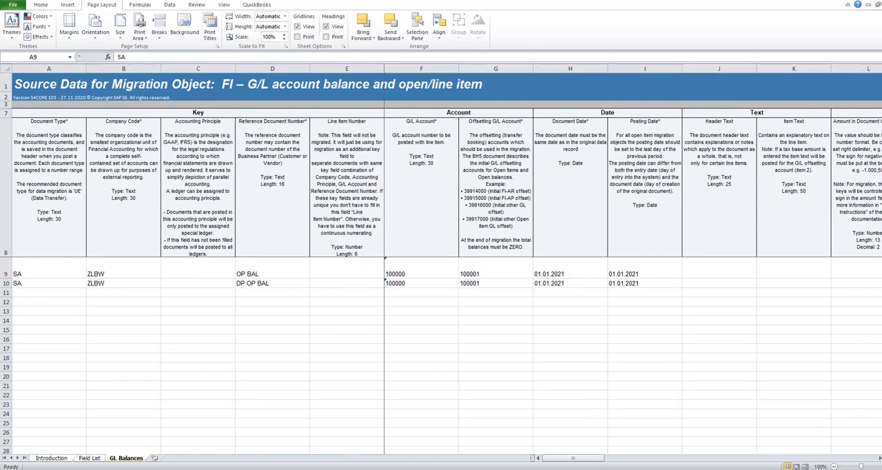
click(420, 448)
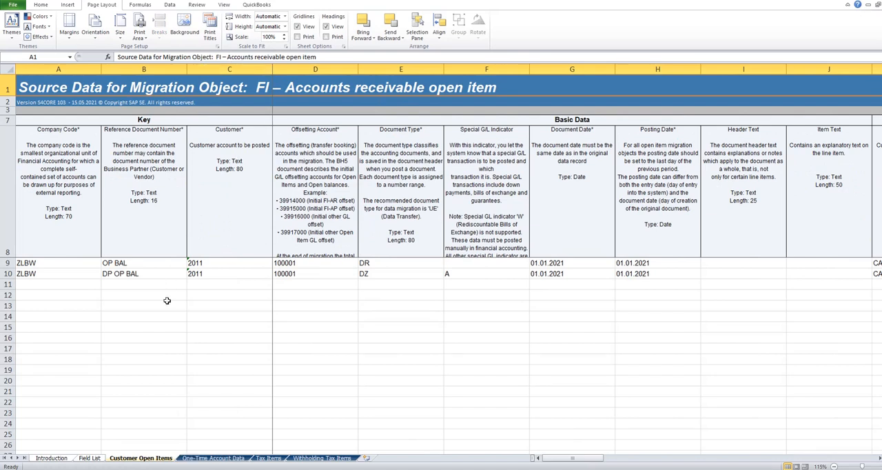
click(214, 458)
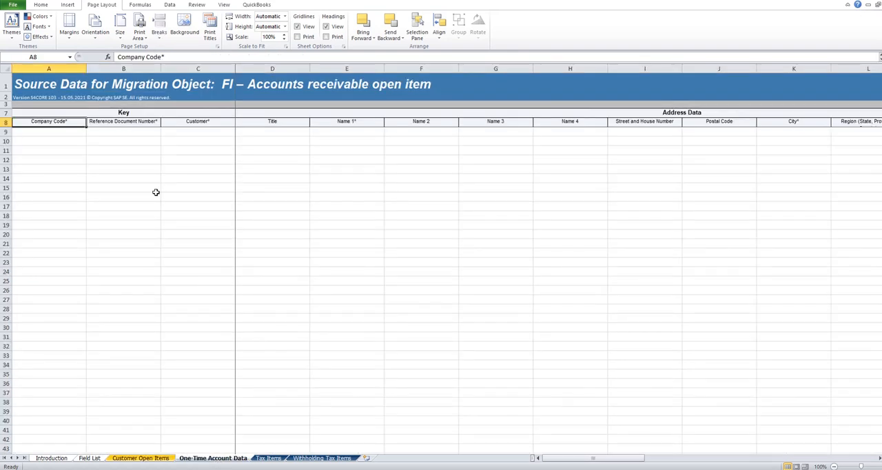
click(144, 122)
click(67, 123)
click(267, 459)
click(322, 458)
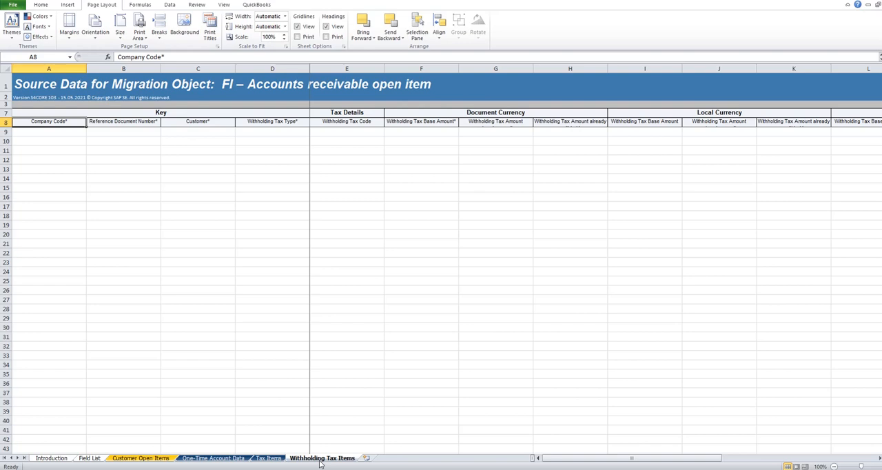
click(145, 459)
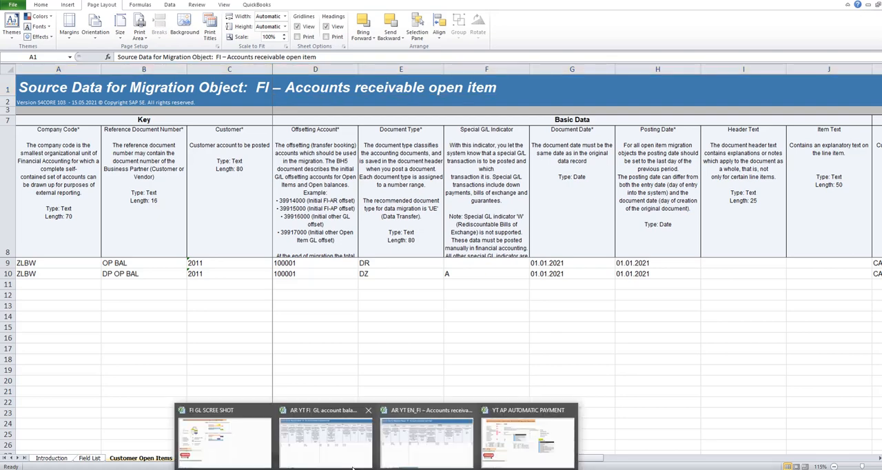
- Examine the Document Type column and its entries in both data rows of the G/L account balance template
click(321, 444)
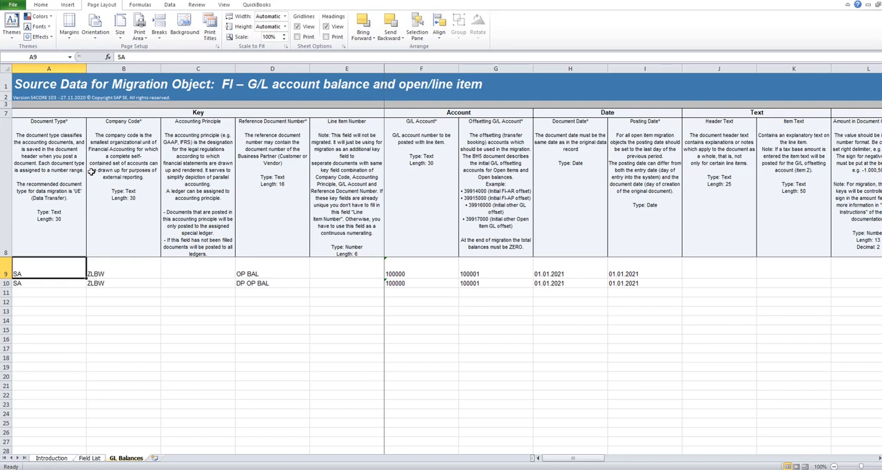
click(50, 197)
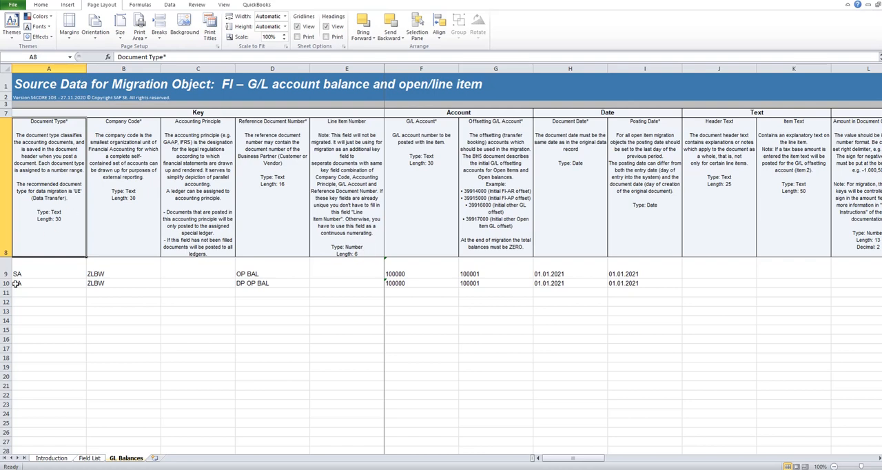
click(38, 274)
click(37, 285)
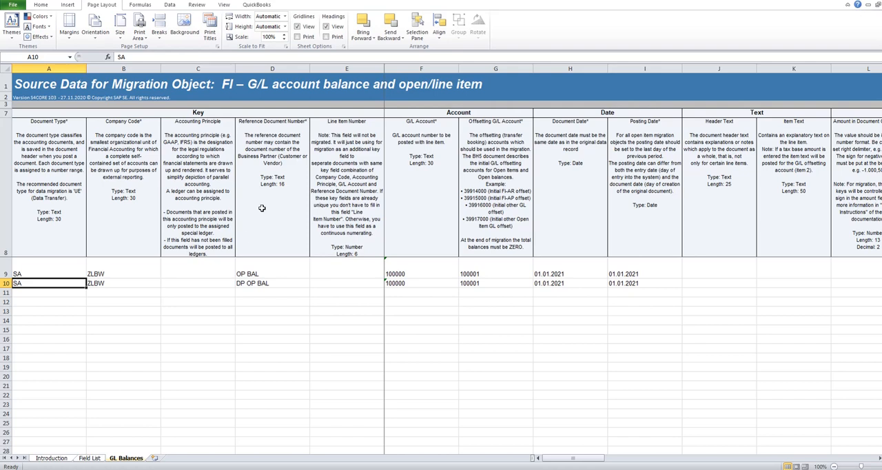
- Compare the reference document numbers of both data rows between the G/L balance template and the accounts receivable template
drag(262, 271, 263, 279)
click(376, 469)
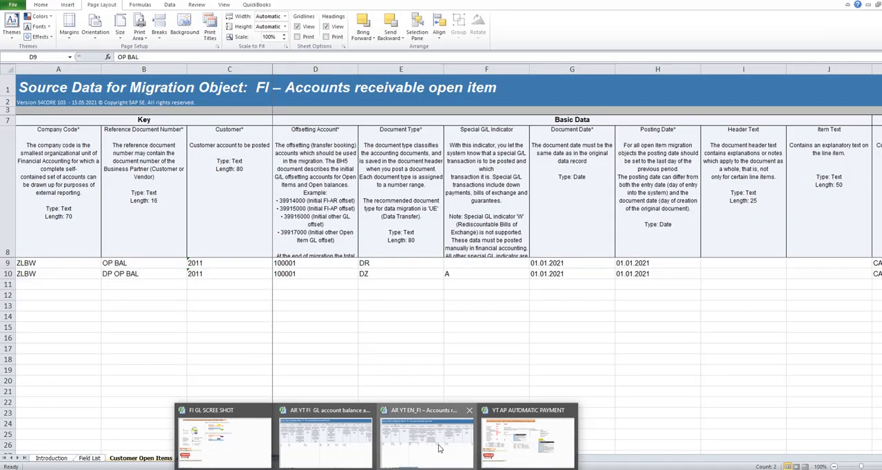
click(438, 448)
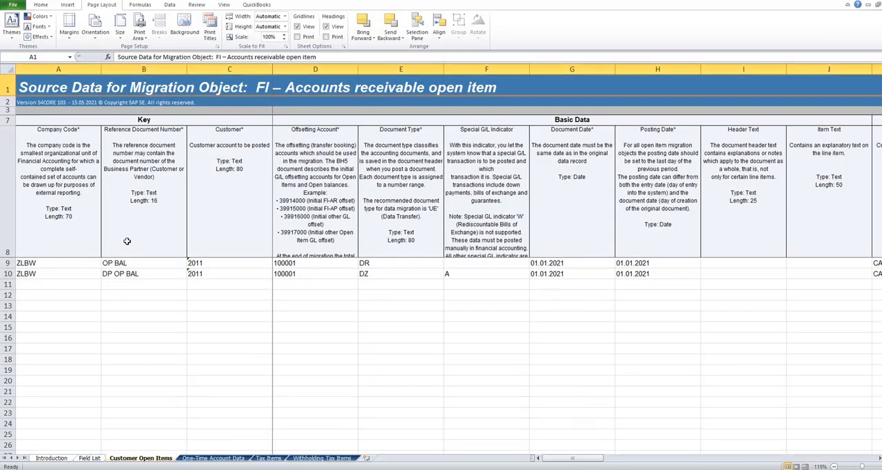
drag(120, 263, 120, 273)
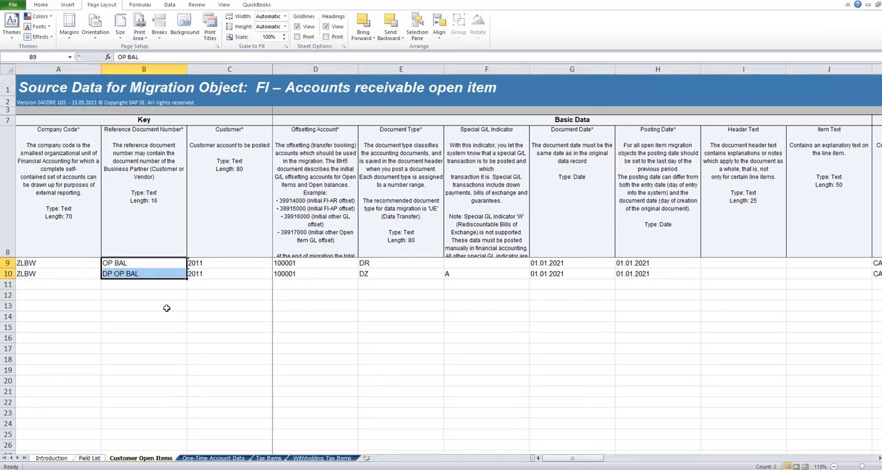
click(376, 469)
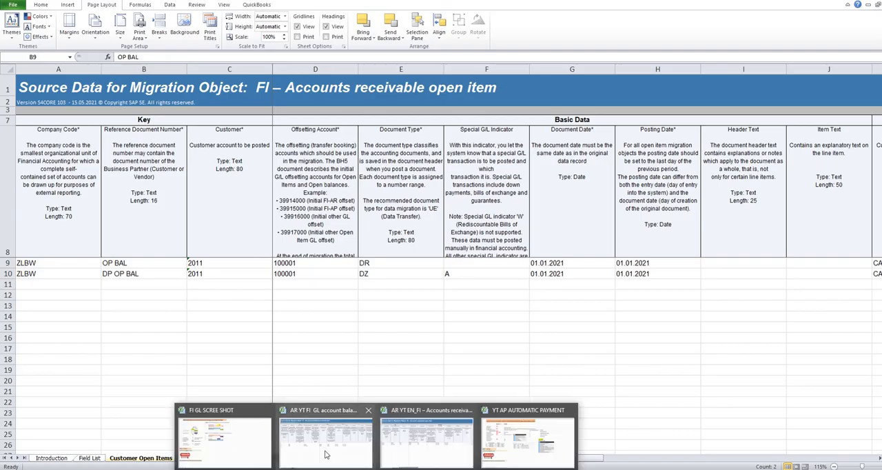
- Check the G/L template's first-row G/L and offsetting accounts, and trace the offsetting account to the planning sheet's account list
click(321, 446)
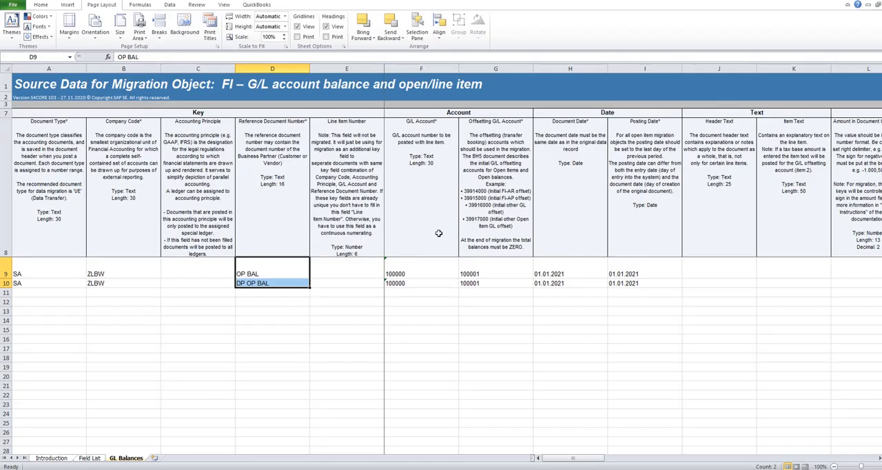
click(417, 275)
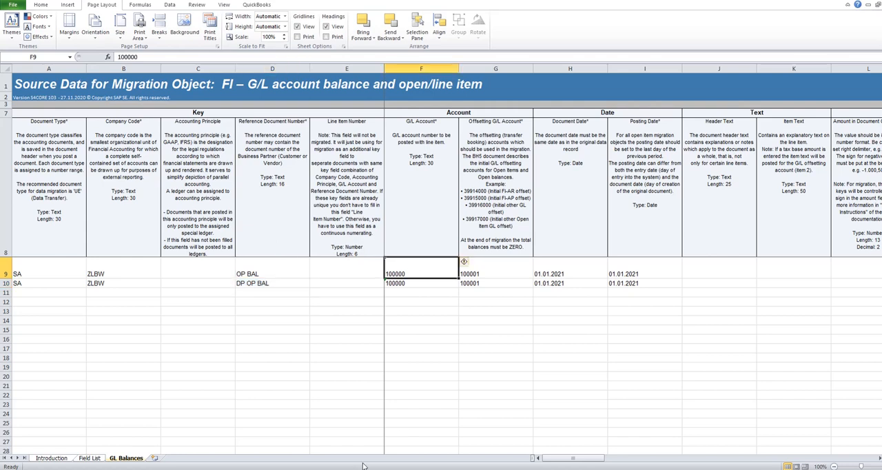
click(496, 275)
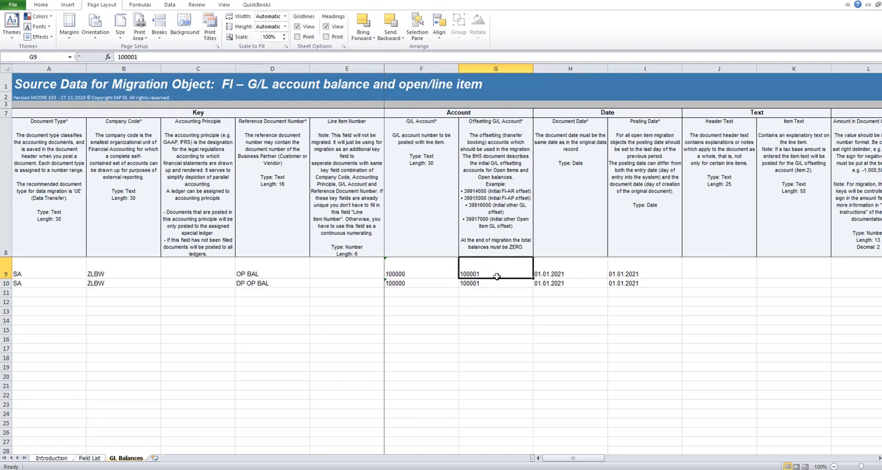
click(376, 469)
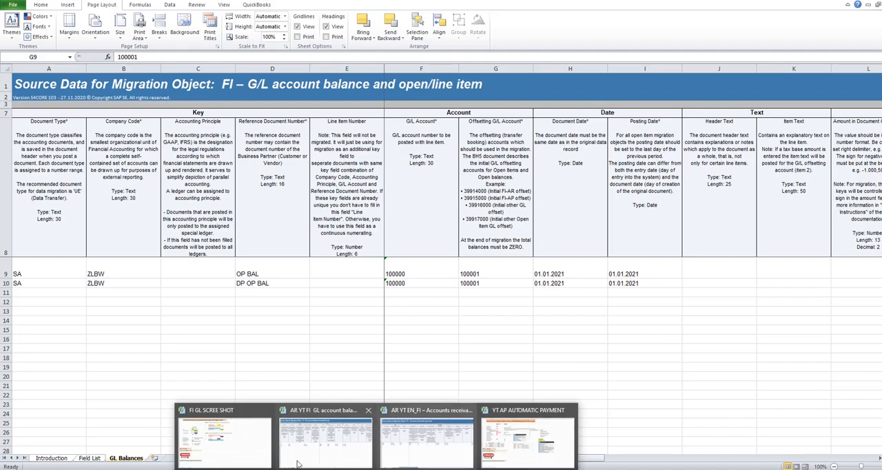
click(215, 446)
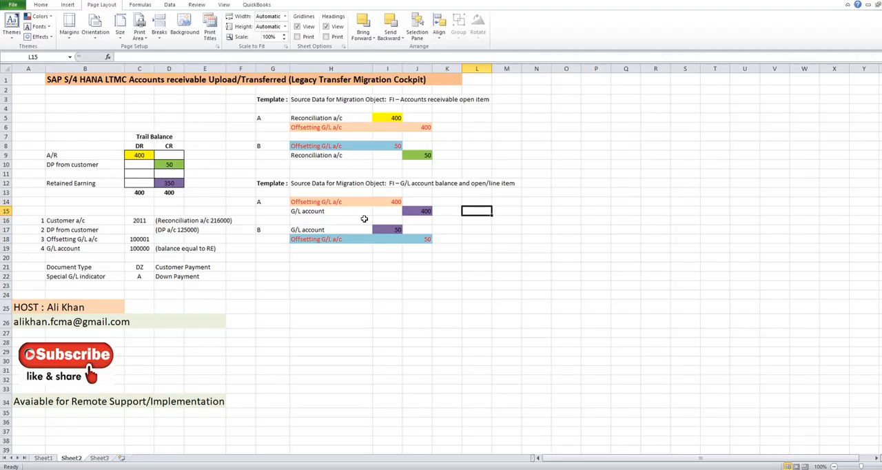
click(334, 202)
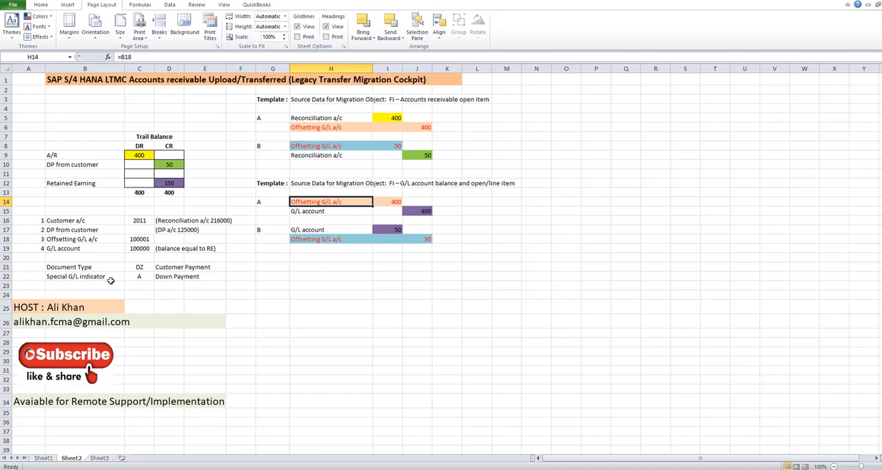
click(139, 239)
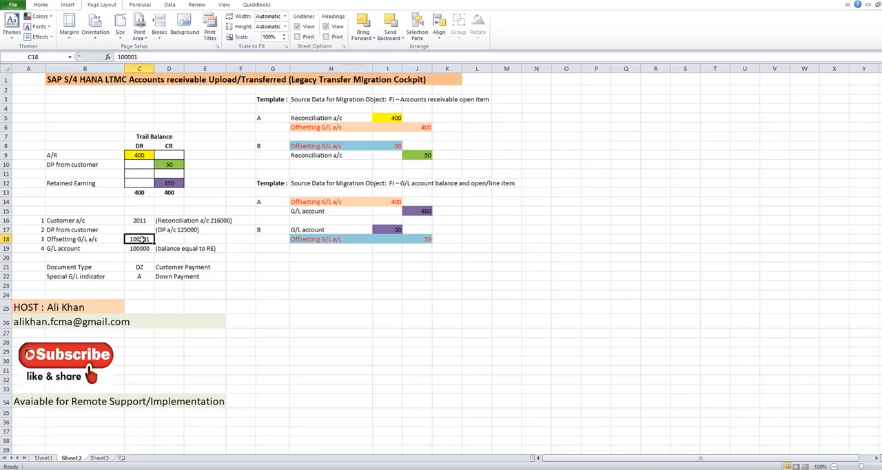
- Check the G/L account and offsetting account in the planning sheet's account list and return to the G/L balance template
click(140, 248)
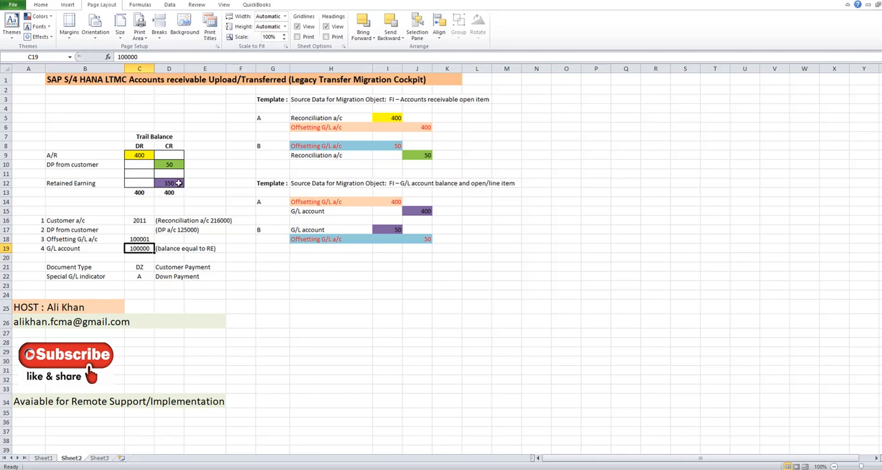
click(141, 239)
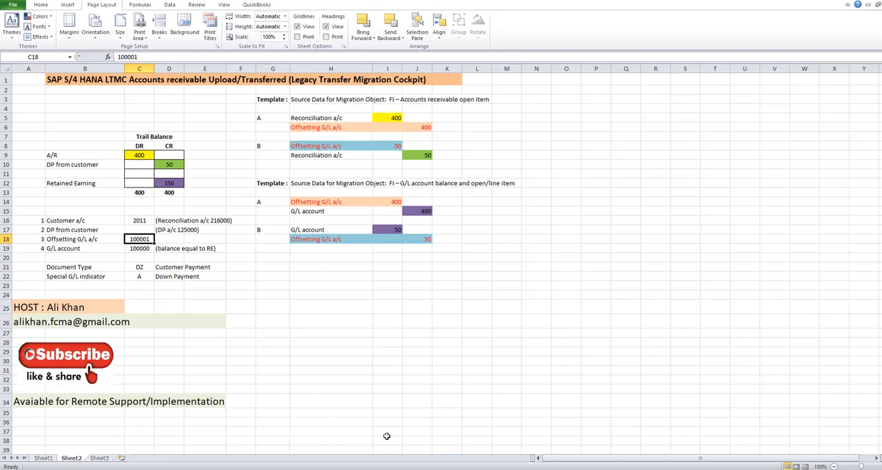
click(376, 469)
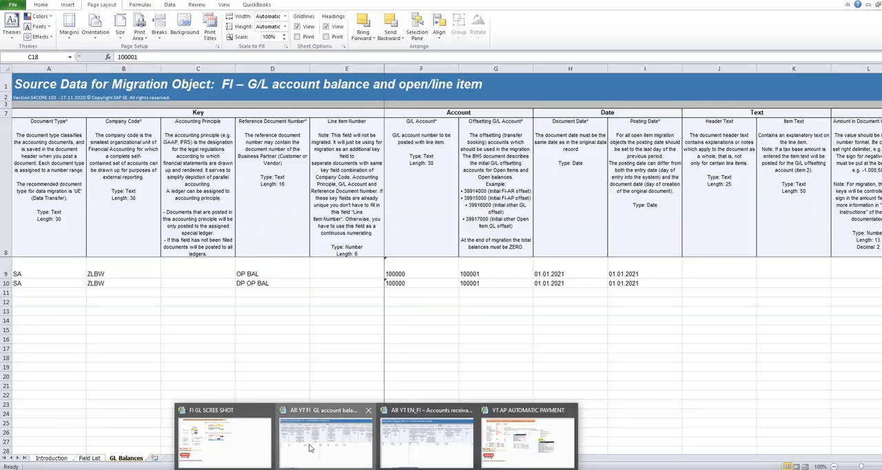
click(310, 448)
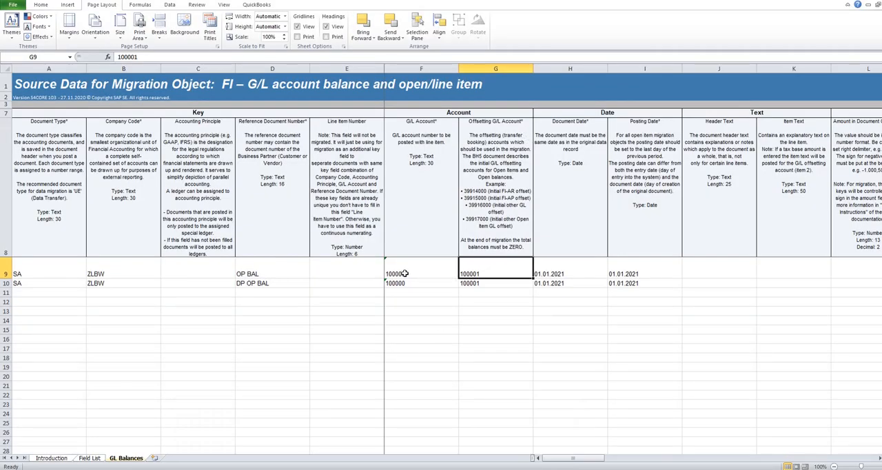
- Compare the G/L Account and Offsetting G/L Account entries across both data rows of the G/L balance template
drag(405, 274, 464, 283)
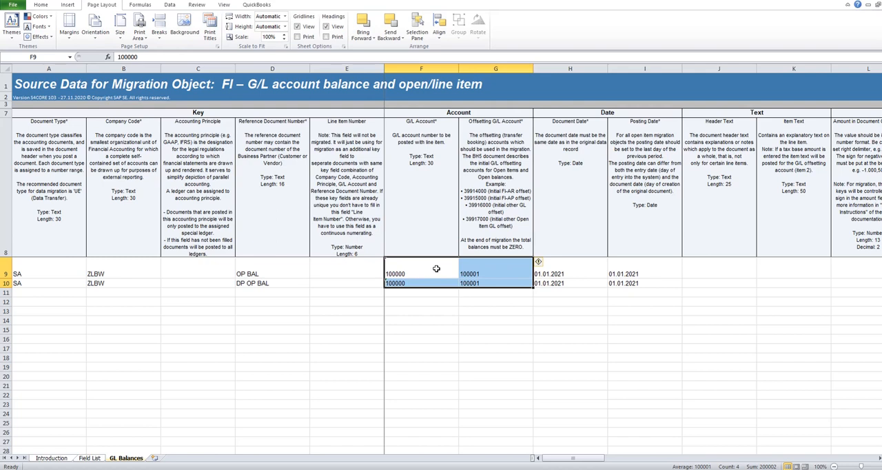
click(436, 268)
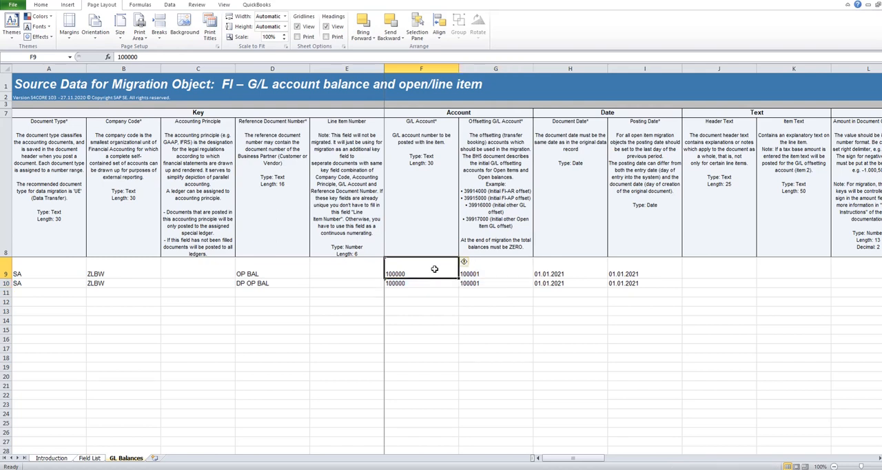
click(427, 284)
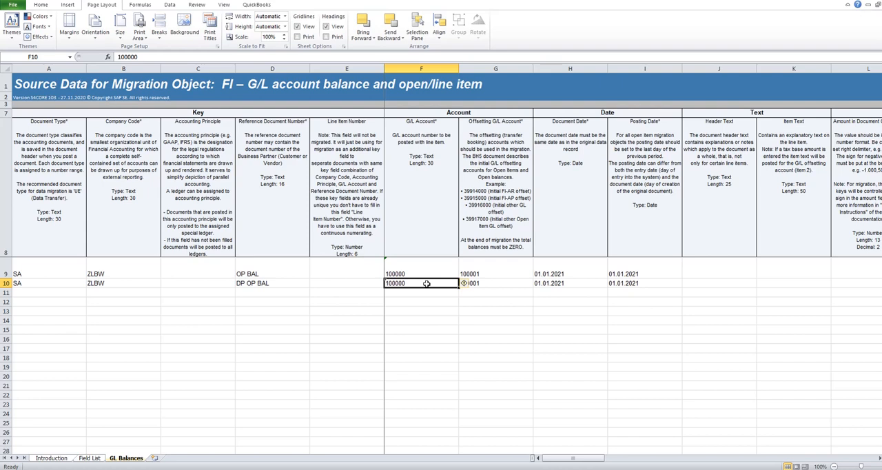
drag(411, 273, 466, 281)
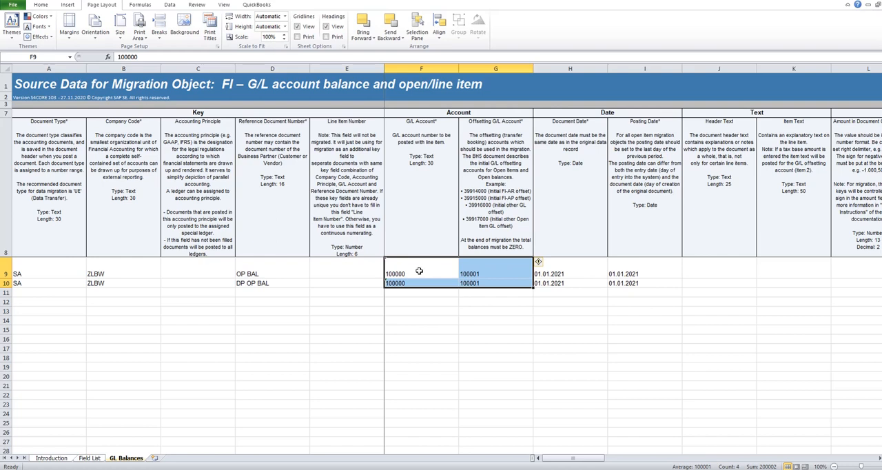
click(419, 271)
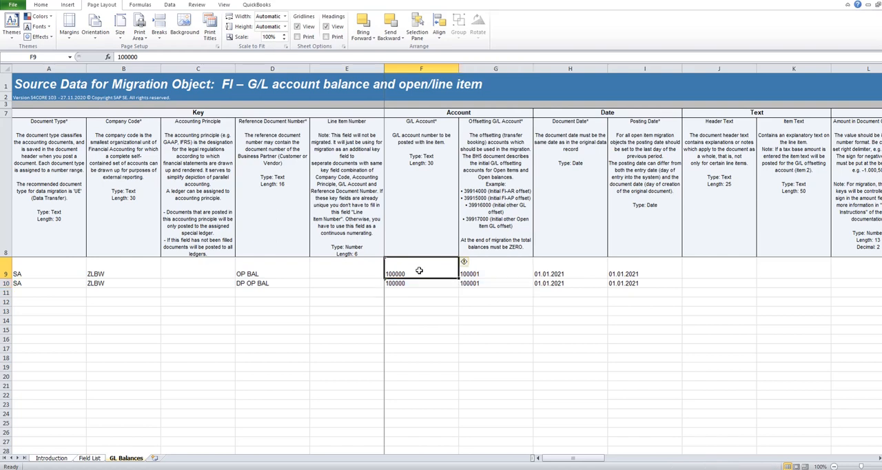
click(505, 271)
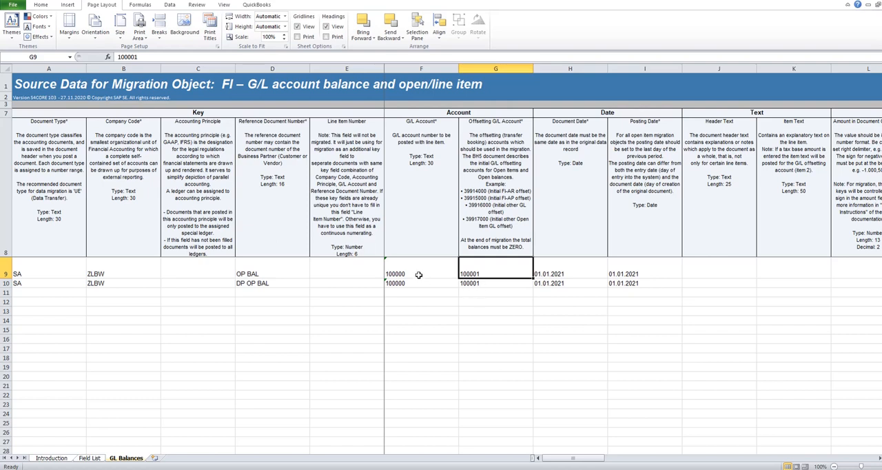
- Review the first data row's document and local currency amounts and return to its offsetting account
scroll(511, 25, down, 1)
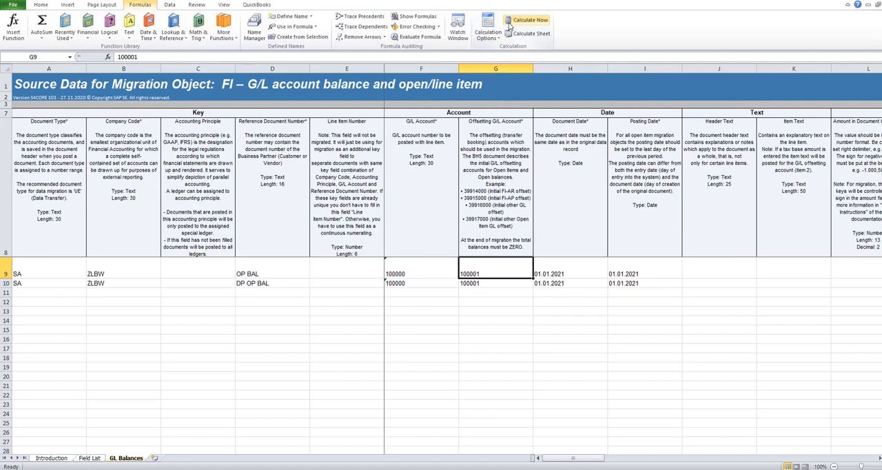
scroll(511, 25, down, 1)
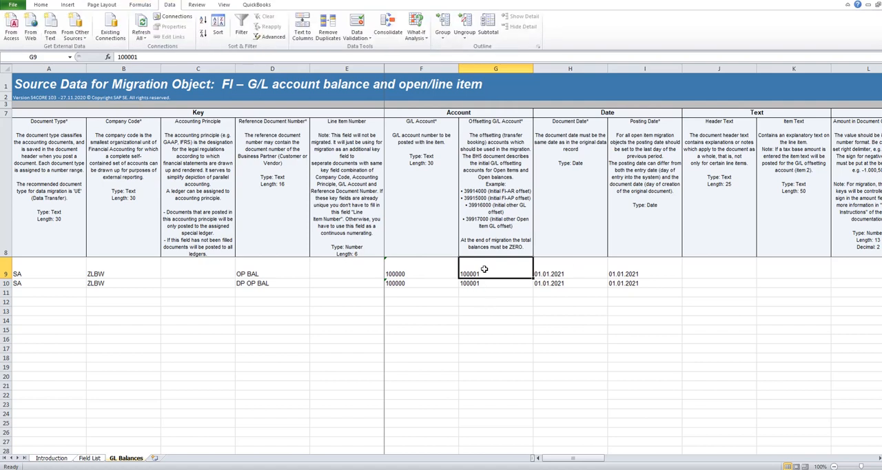
key(Right)
key(Right)
key(Right)
key(Right)
key(Right)
key(Right)
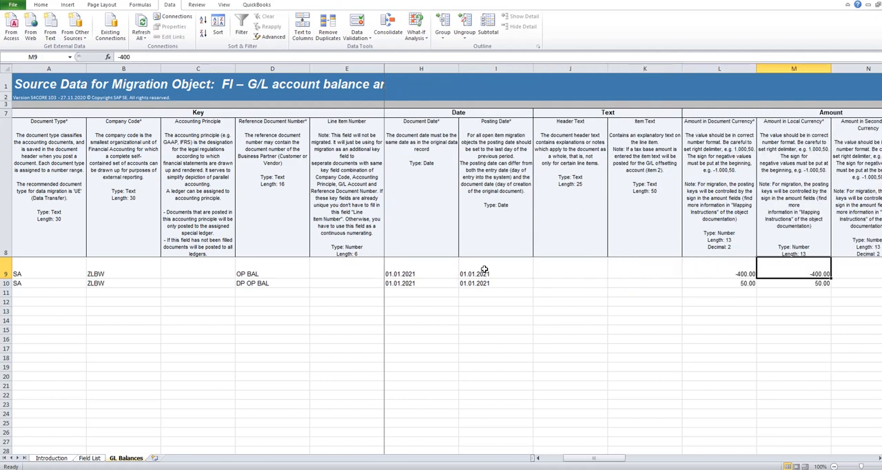
key(Left)
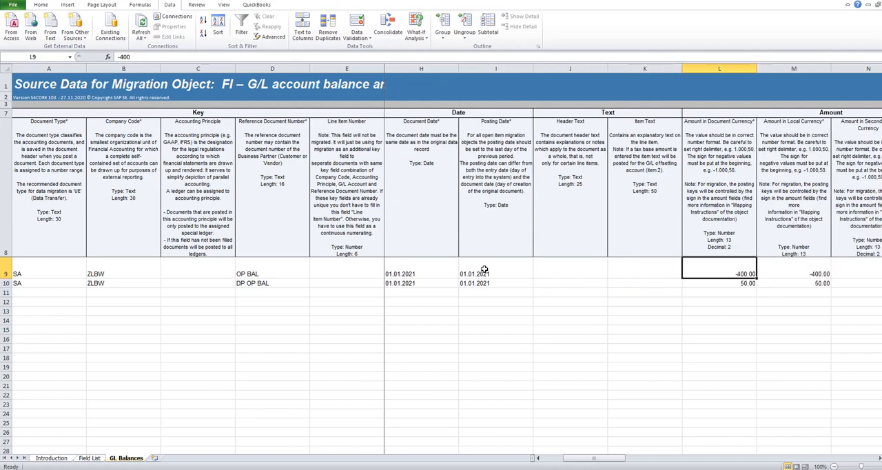
key(Left)
key(Left)
key(Left)
key(Left)
key(Left)
key(Left)
key(Left)
key(Left)
key(Left)
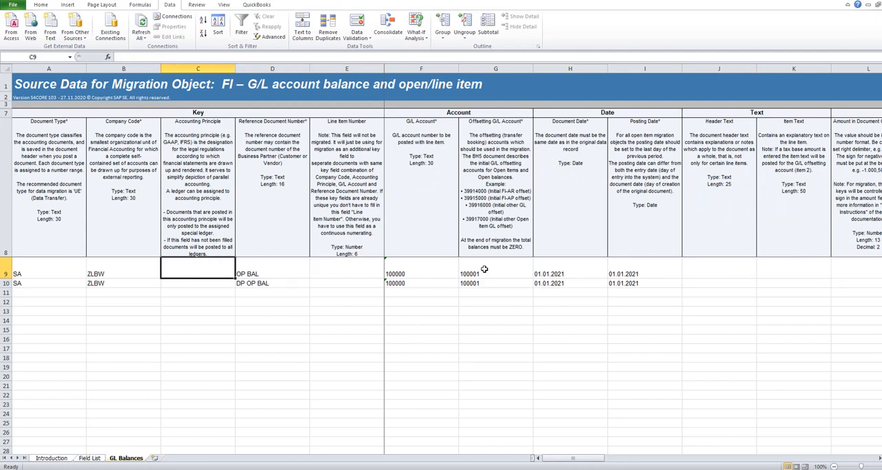
key(Right)
key(Right)
key(Right)
key(Right)
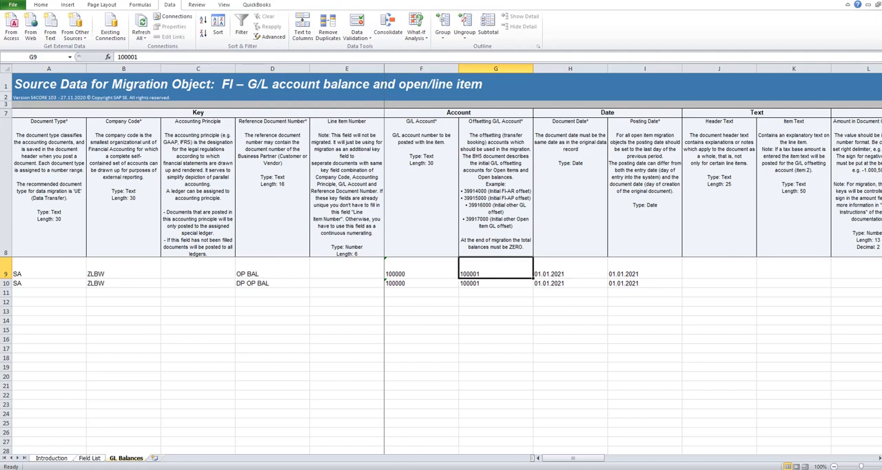
- Compare the planning sheet's entry A for the G/L balance template with the first data row's G/L and offsetting accounts
mouse_move(207, 467)
click(241, 444)
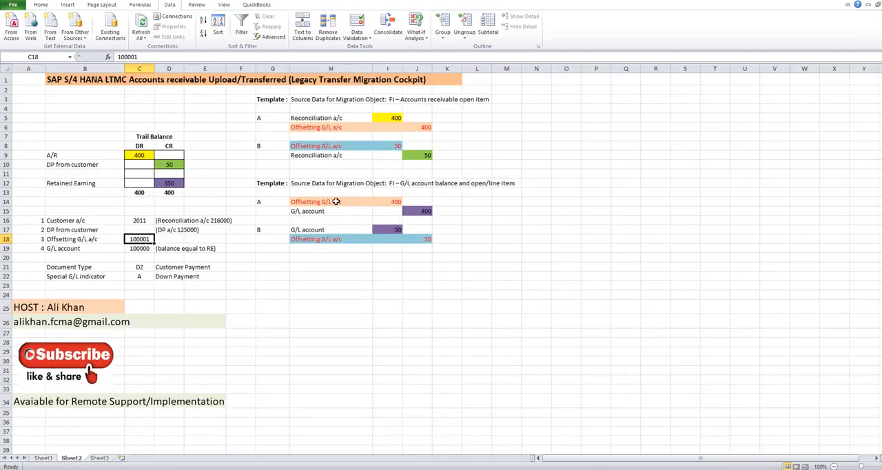
click(336, 201)
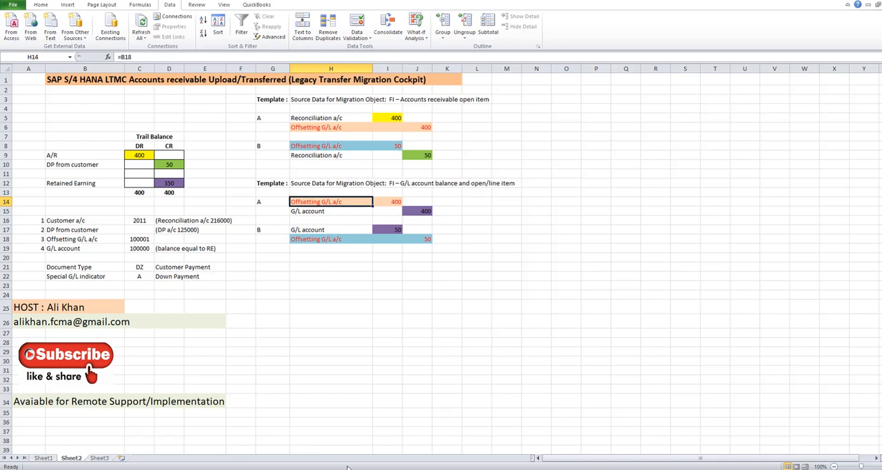
mouse_move(319, 468)
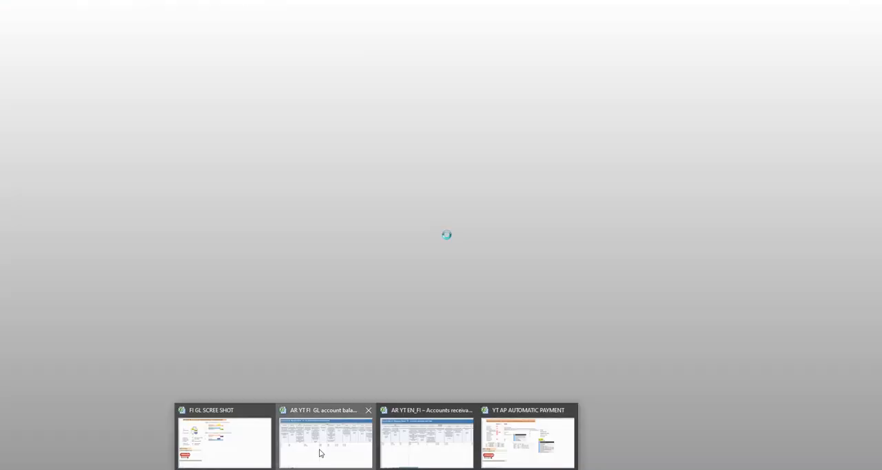
click(319, 453)
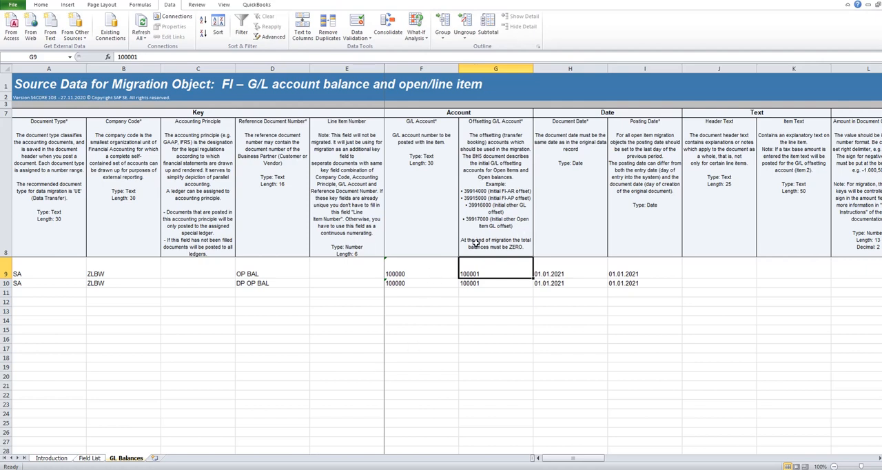
click(421, 268)
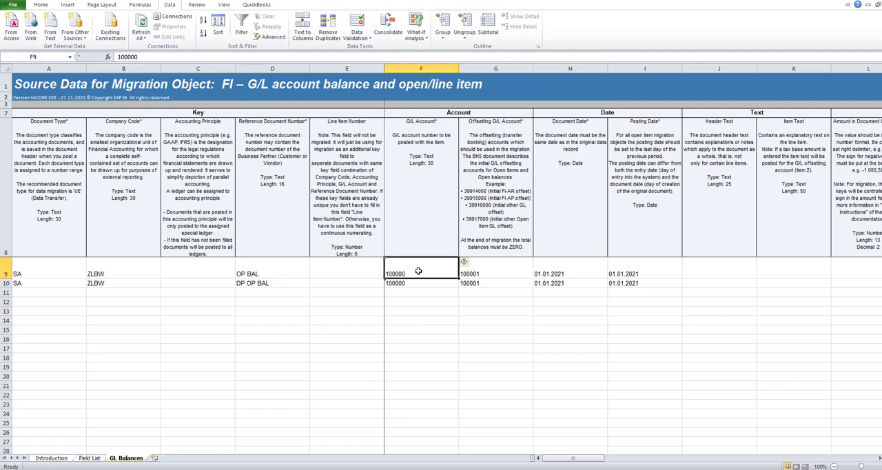
click(498, 269)
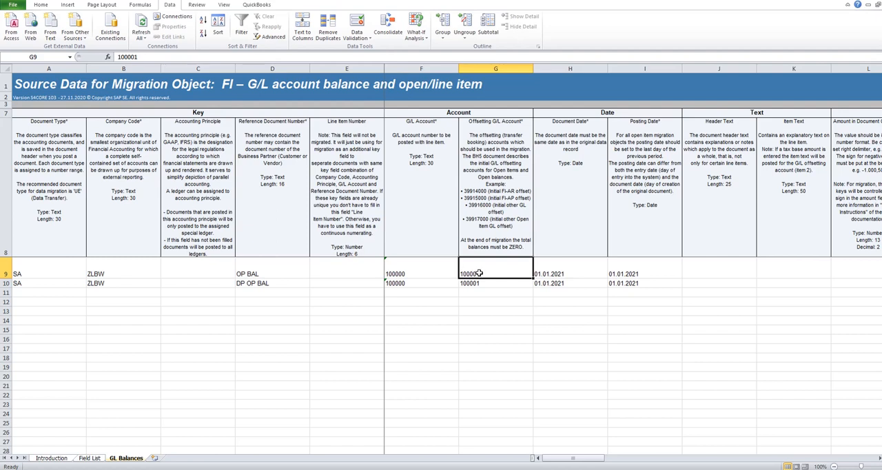
- Examine the Amount in Document Currency entries in both data rows of the G/L balance template
key(Right)
key(Right)
key(Right)
key(Right)
key(Right)
key(Right)
key(Right)
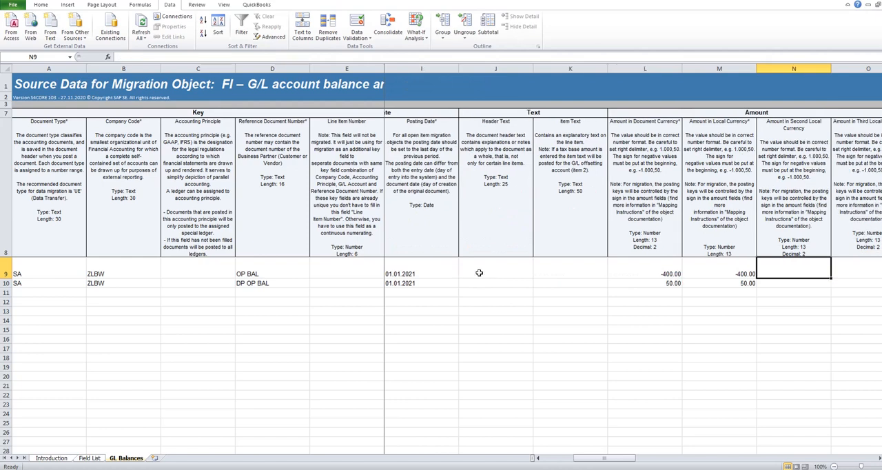
key(alt+p)
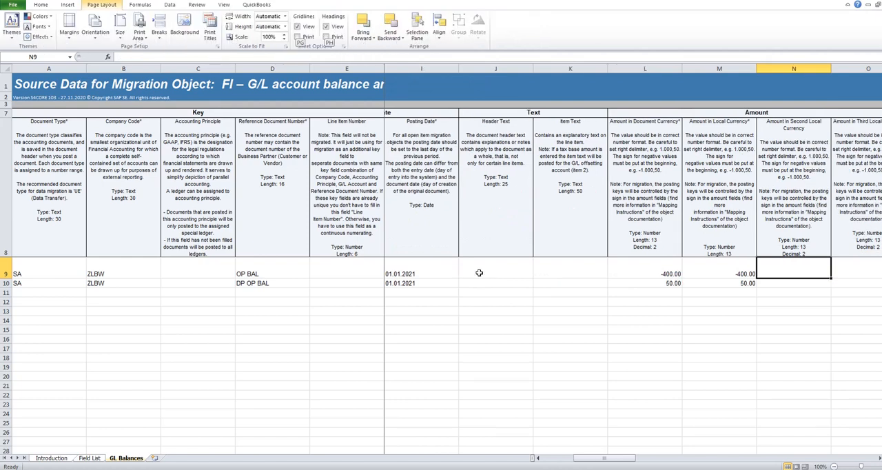
key(Left)
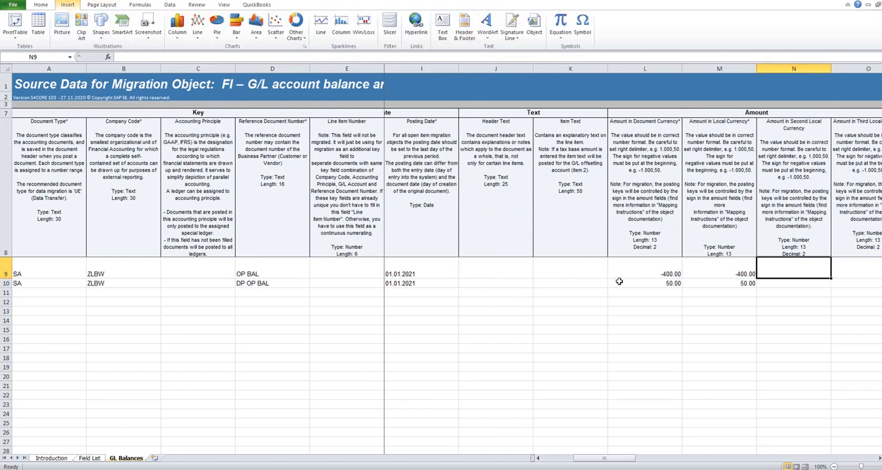
click(640, 273)
key(Down)
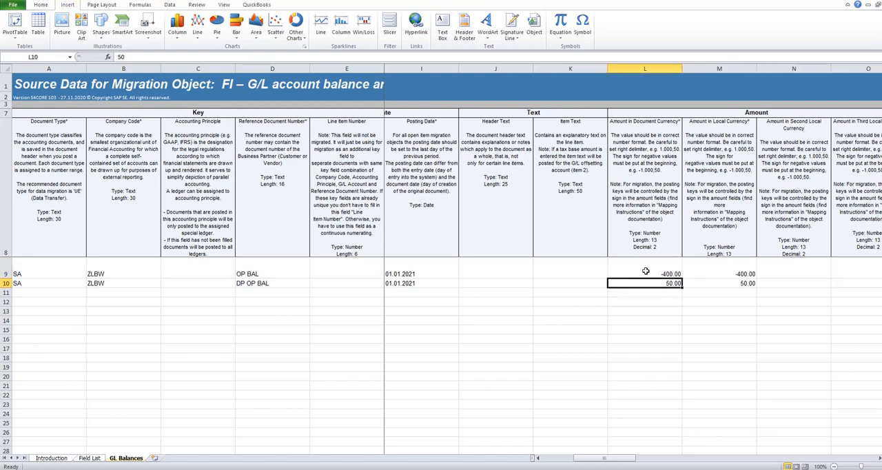
- Check the G/L account and offsetting account of the DP OP BAL row
key(Left)
key(Left)
key(Left)
key(Left)
key(Left)
key(Left)
key(Left)
key(Left)
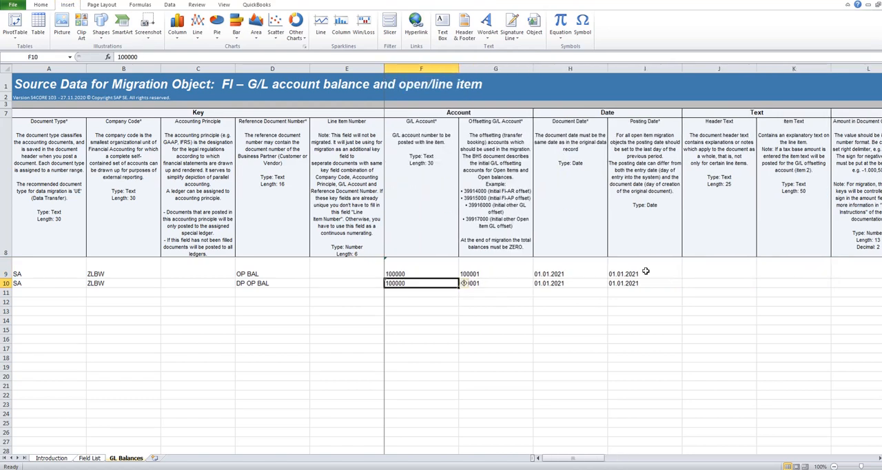
key(Right)
key(Right)
key(Right)
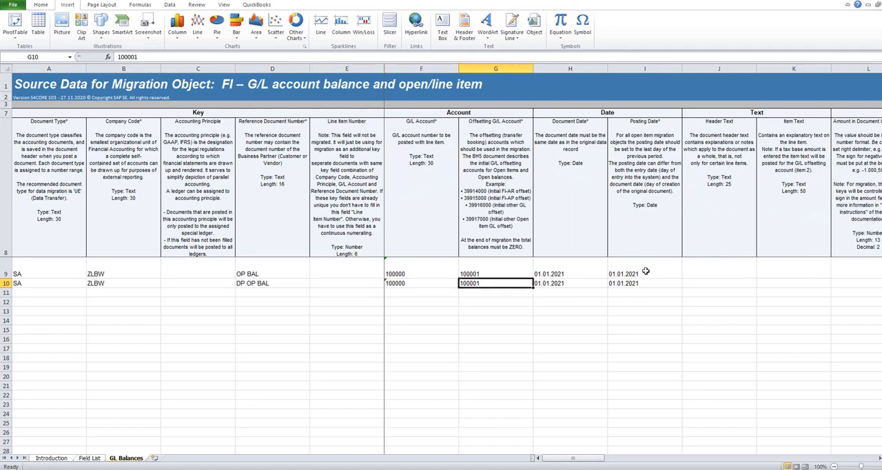
key(Left)
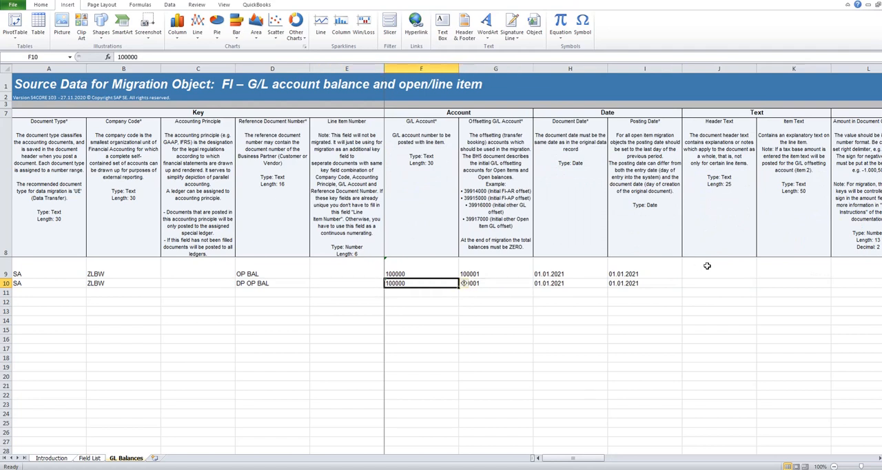
click(505, 284)
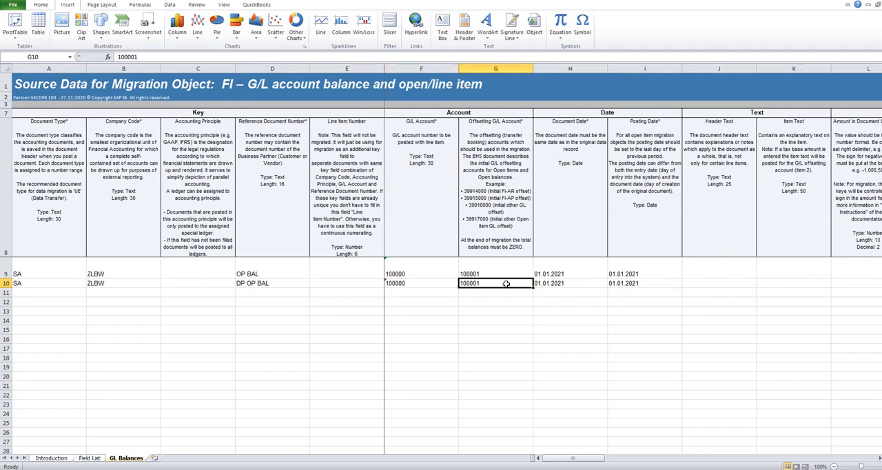
- Check the offsetting account's credit amount in the planning sheet's G/L entry B and return to the G/L balance template
click(437, 469)
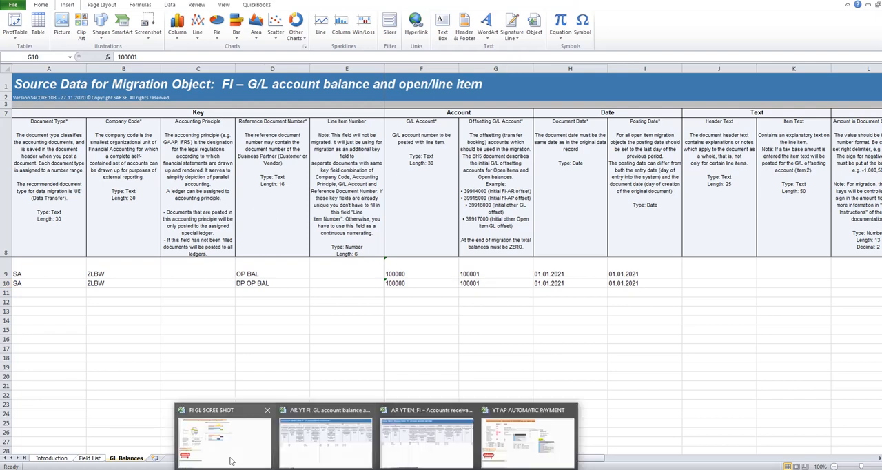
click(227, 444)
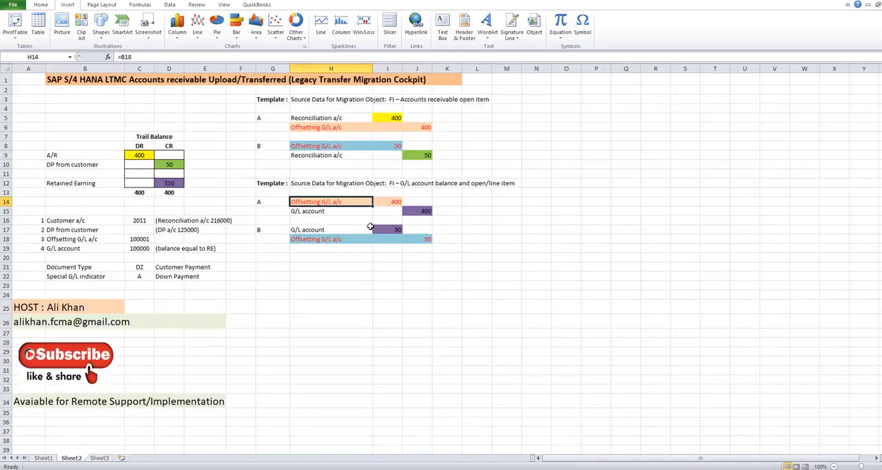
click(428, 239)
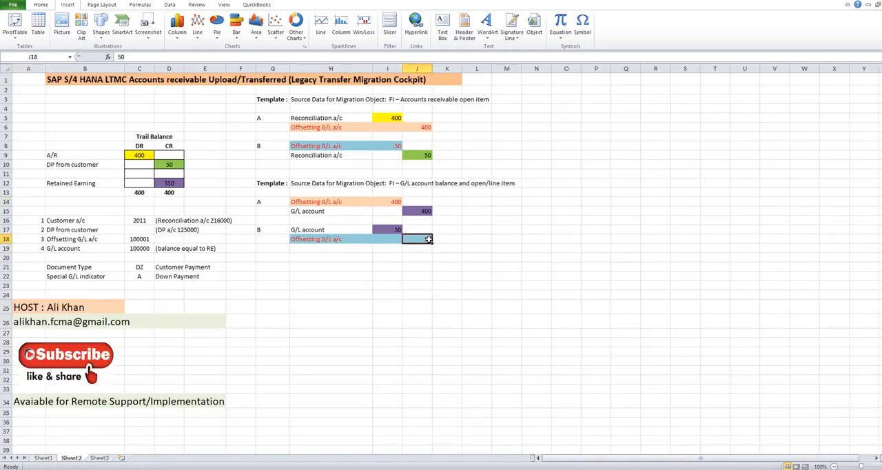
mouse_move(375, 465)
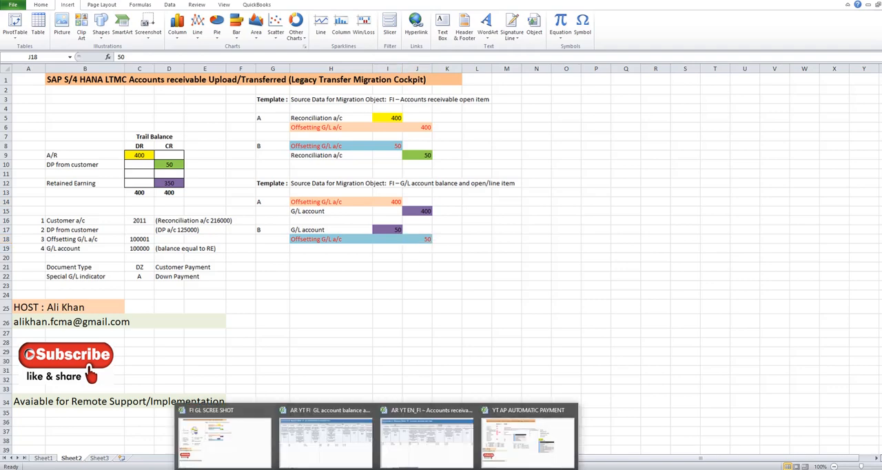
click(326, 430)
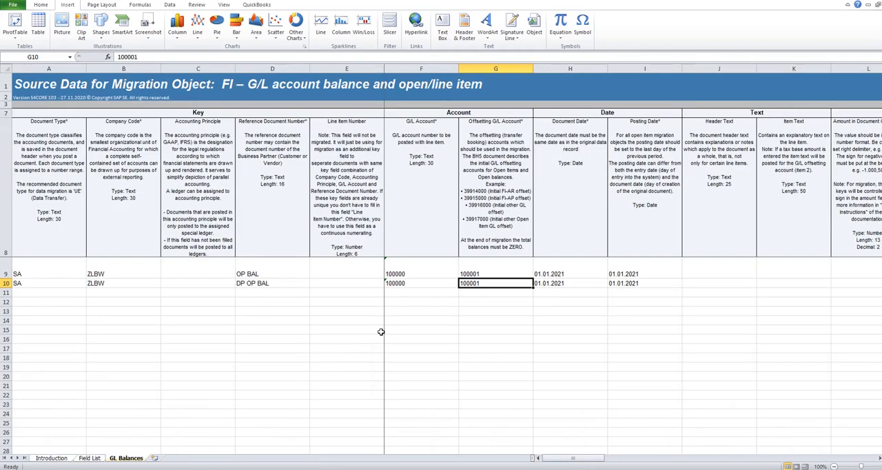
- Examine the DP OP BAL row's amount, tax and currency columns for entries still missing compared with the OP BAL row
key(Right)
key(Right)
key(Right)
key(Right)
key(Right)
key(Right)
key(Right)
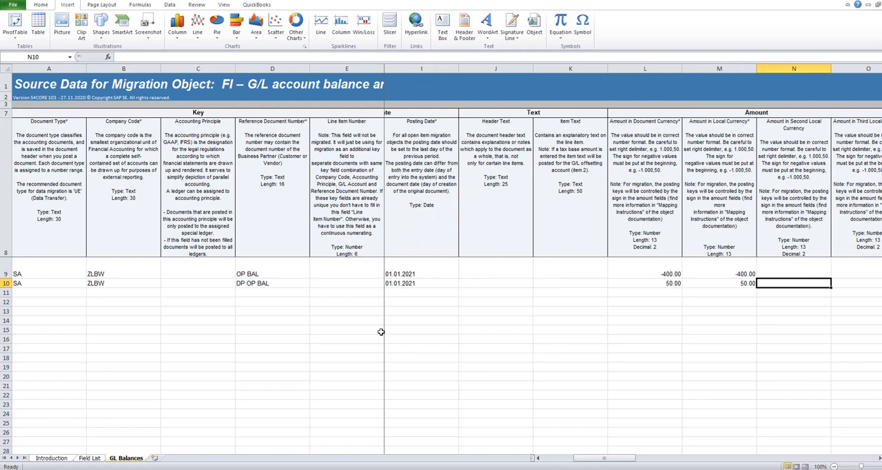
key(Right)
key(Right)
key(Right)
key(Right)
key(Right)
key(Right)
key(Right)
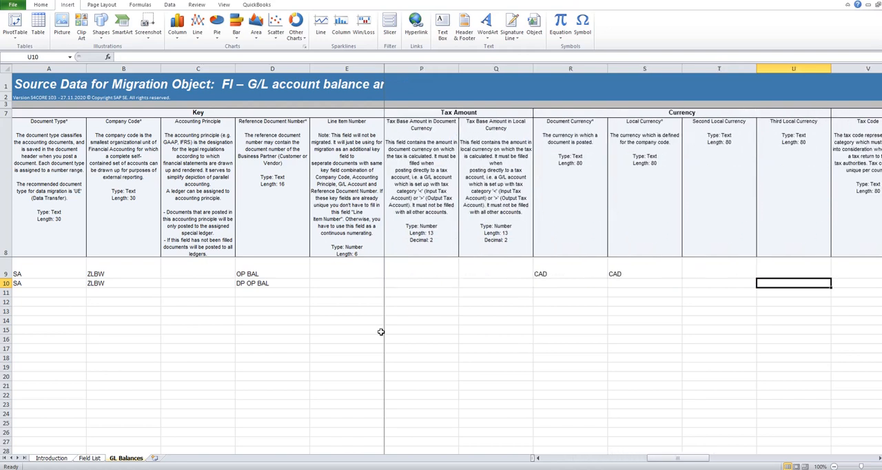
key(Left)
key(Left)
key(Left)
key(Left)
key(Left)
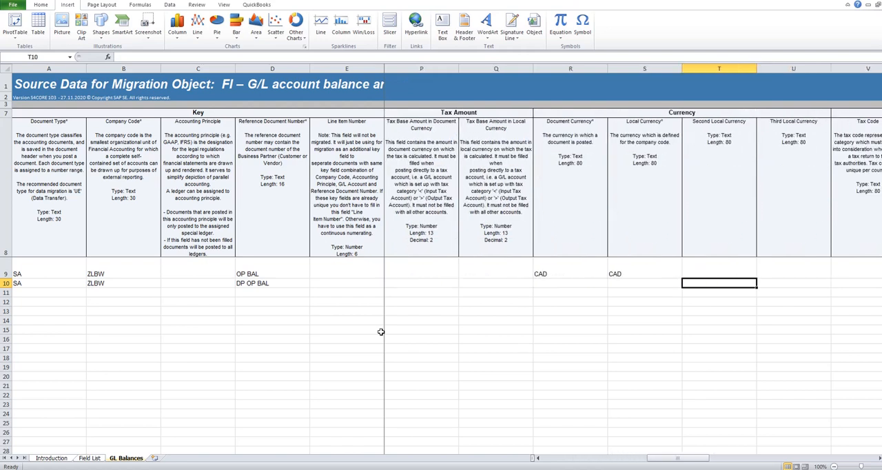
- Review the DP OP BAL row's entries from the document type through the amount in local currency
key(Home)
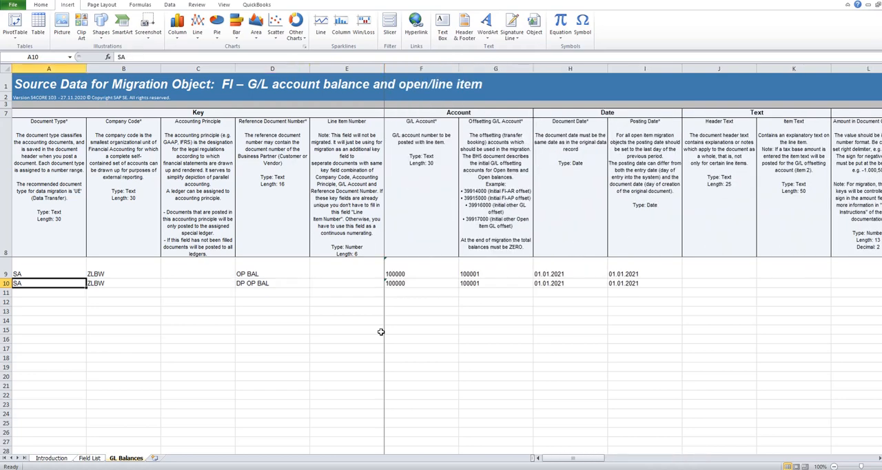
key(Right)
key(Right)
key(Right)
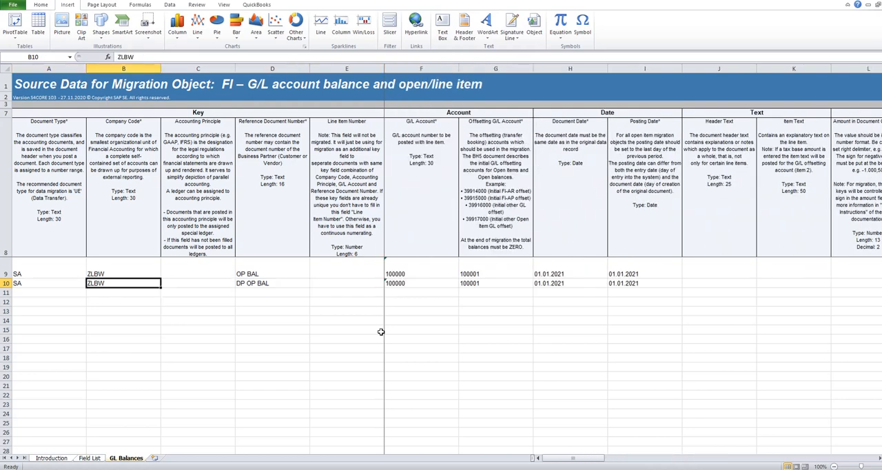
key(Right)
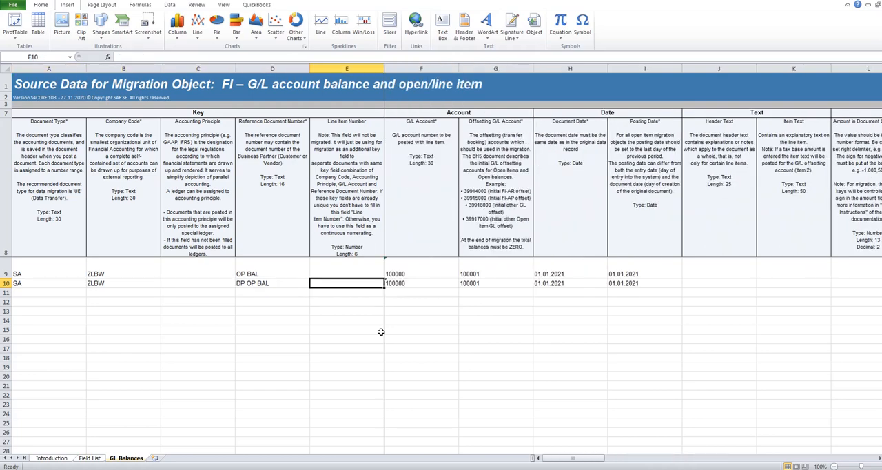
key(Right)
key(Right)
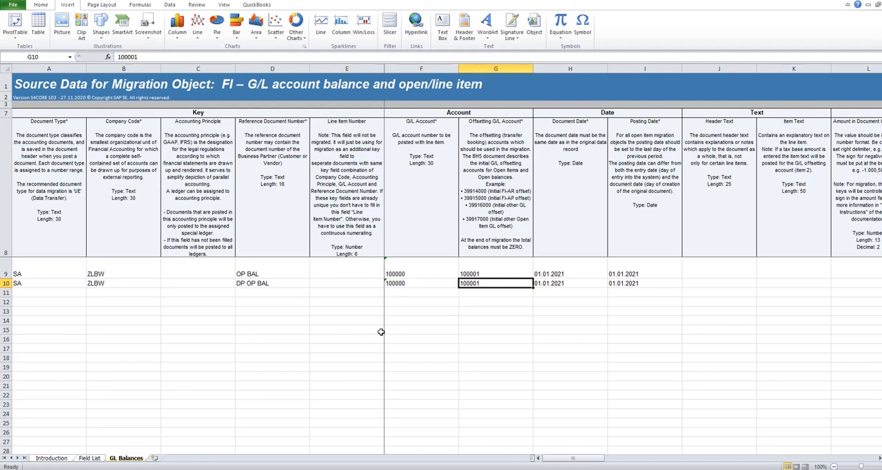
key(Right)
key(Right)
key(Right)
key(Right)
key(Right)
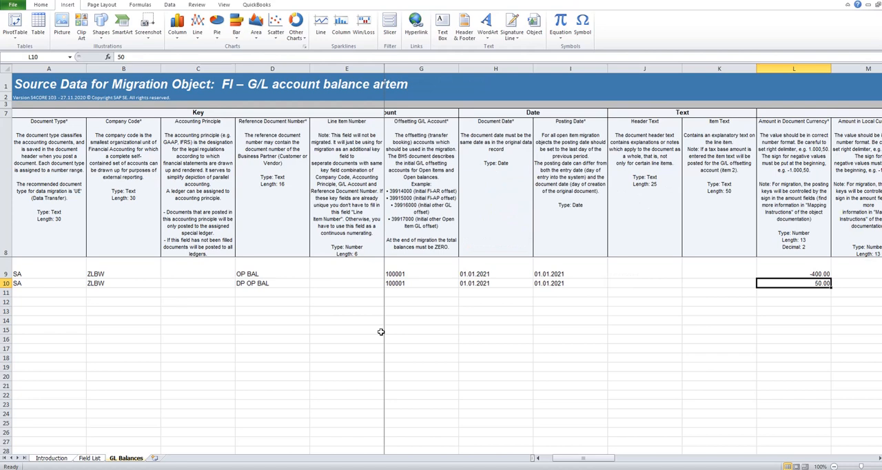
key(Right)
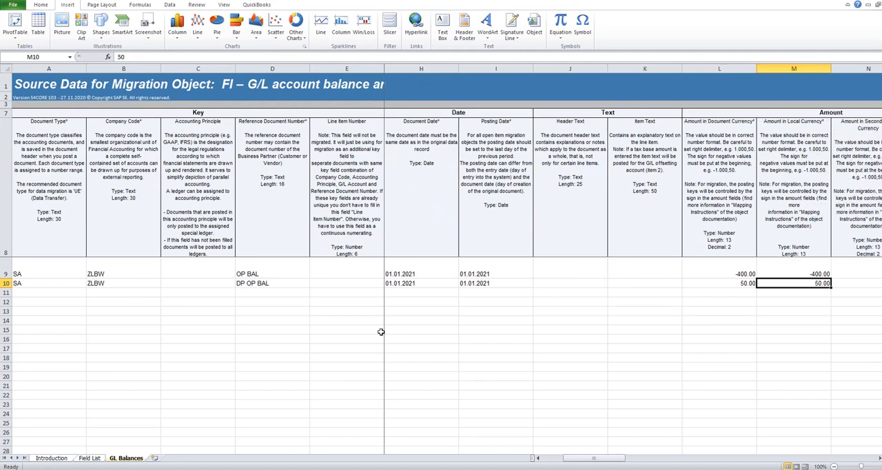
- Enter CAD as both the document currency and the local currency of the DP OP BAL row
key(Right)
key(Right)
key(Right)
key(Right)
key(Right)
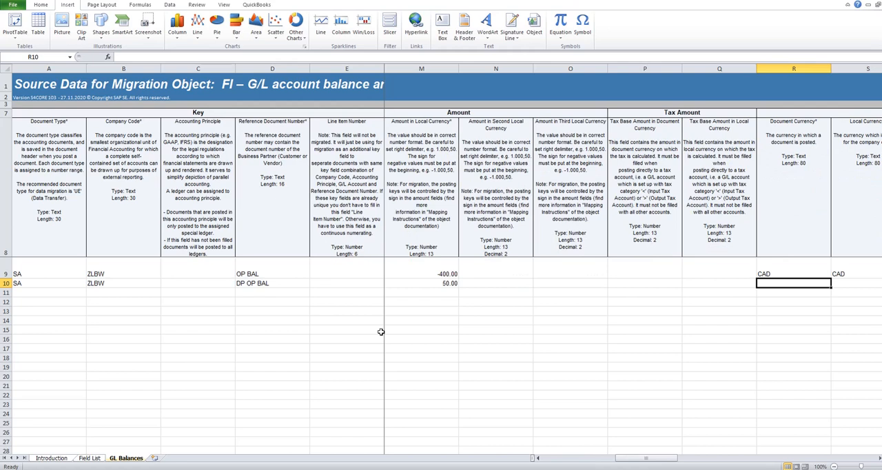
text(CAD)
key(Right)
text(CAD)
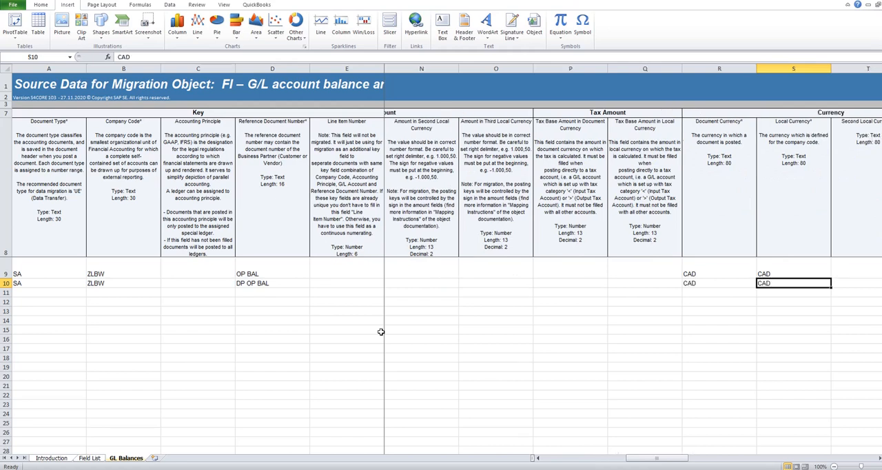
- Set the value date of the DP OP BAL row to 01.01.2021
key(Right)
key(Right)
key(Right)
key(Right)
key(Right)
key(Right)
key(Right)
key(Right)
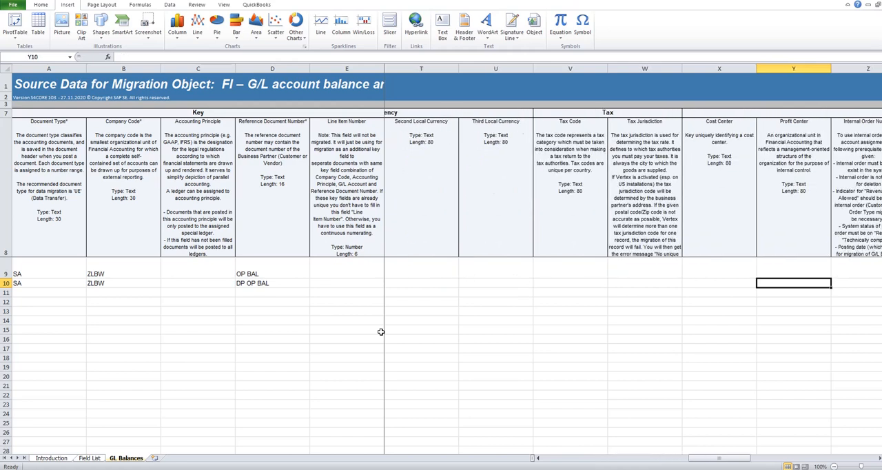
key(Right)
key(Right)
key(Right)
key(Right)
key(Right)
key(Right)
key(Right)
key(Right)
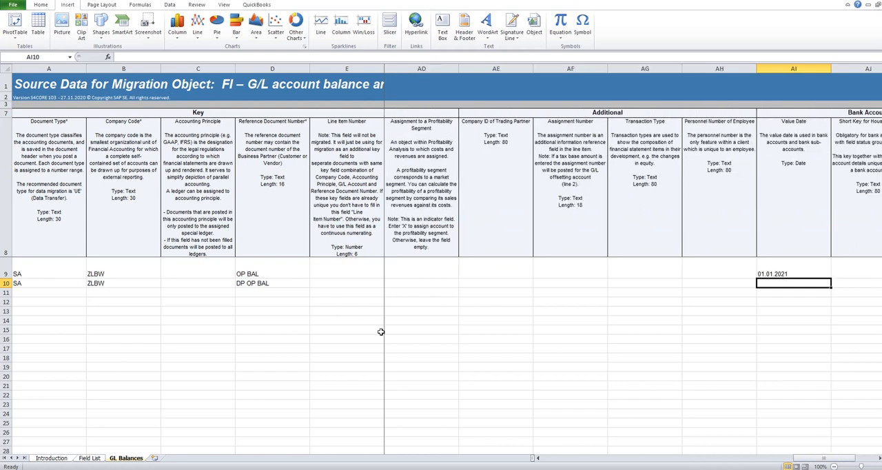
text(01.01.2021)
- Save the completed G/L balance template, keeping the XML Spreadsheet 2003 format
key(Right)
key(Right)
key(Right)
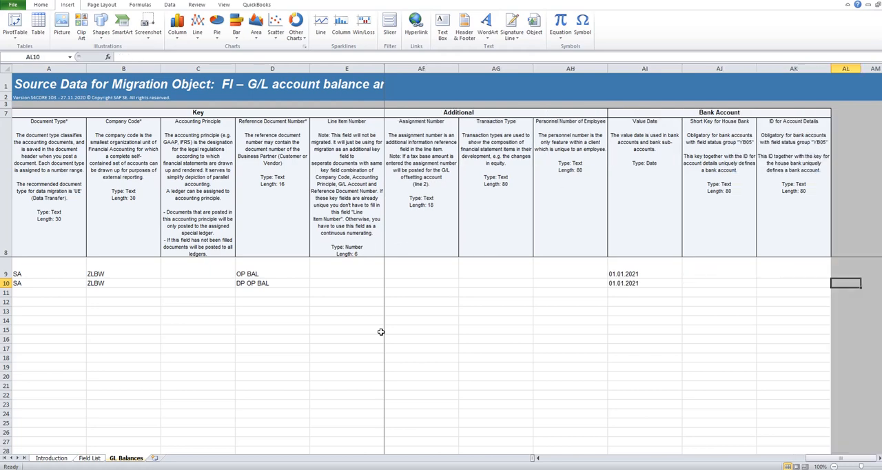
key(Left)
key(Left)
key(Left)
key(Left)
key(Left)
key(Left)
key(Left)
key(Left)
key(Left)
key(Left)
key(Left)
key(Left)
key(Left)
key(Left)
key(Left)
key(Left)
key(Left)
key(Left)
key(Left)
key(Left)
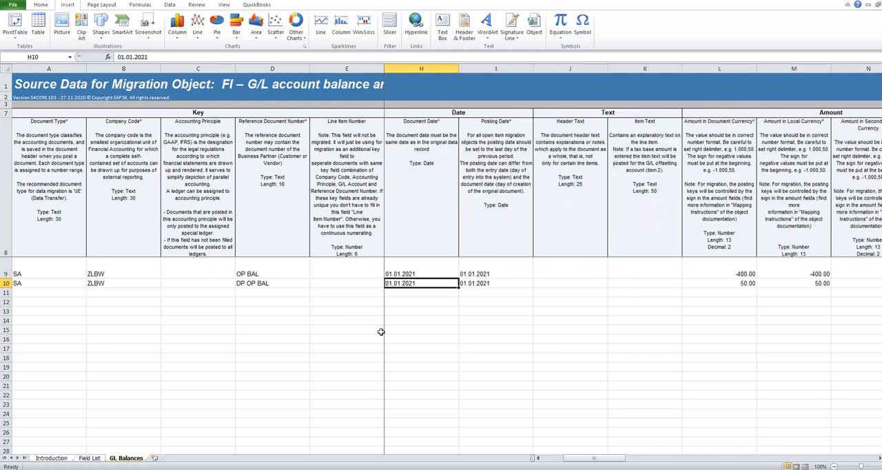
key(ctrl+s)
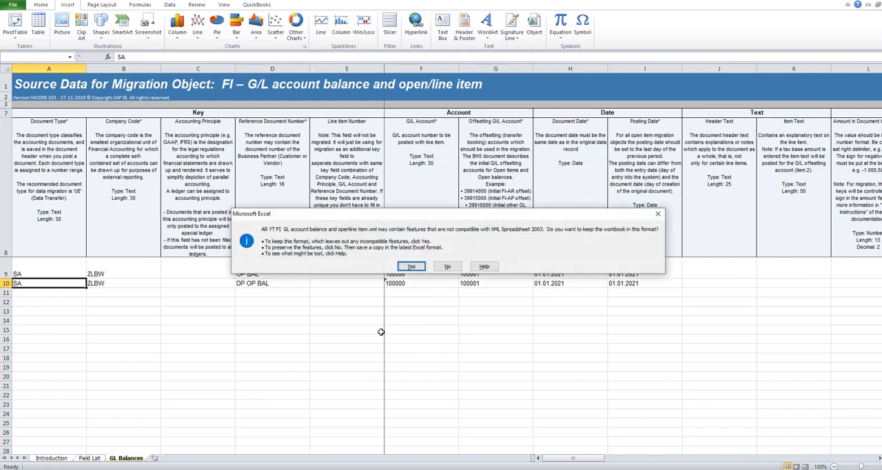
click(412, 267)
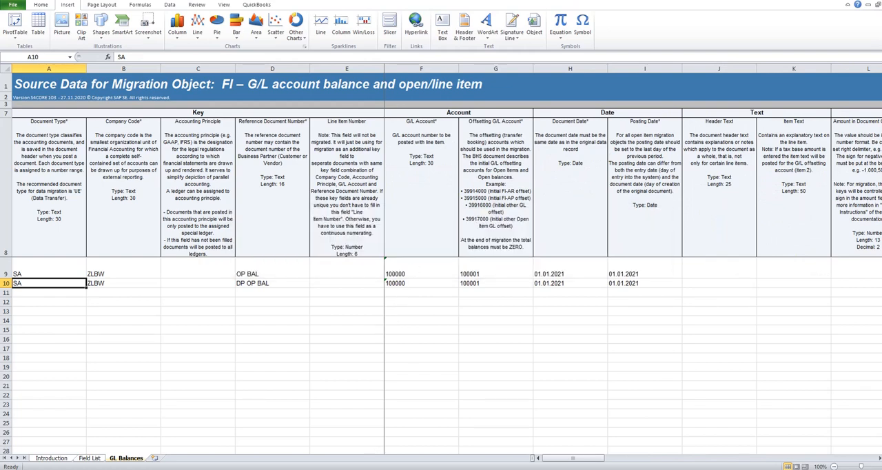
- Switch to the G/L account balance migration object in SAP and choose AR YT FI GL account balance and openline item.xml for upload
mouse_move(422, 468)
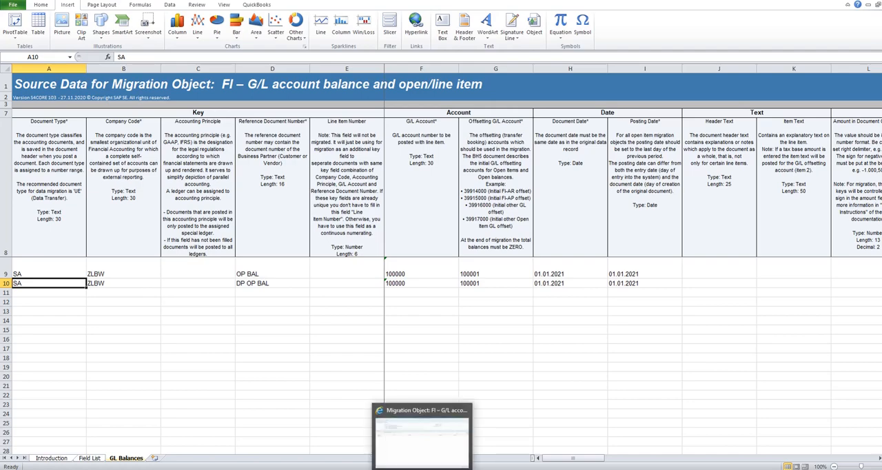
click(421, 447)
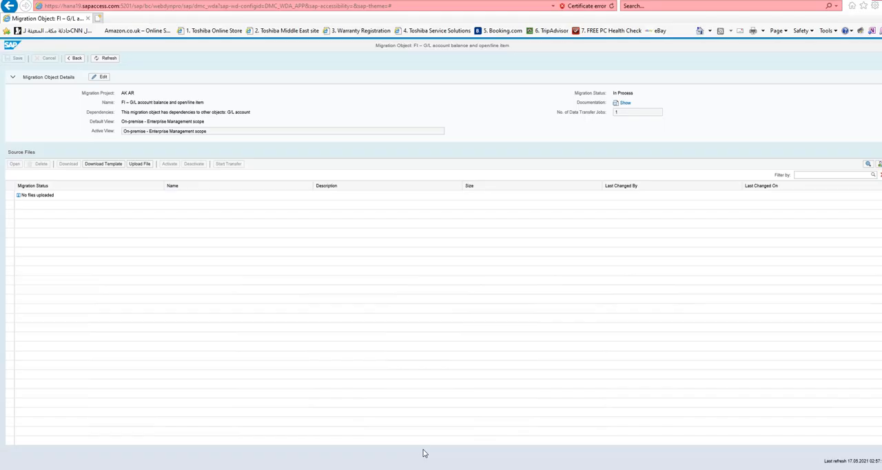
click(138, 165)
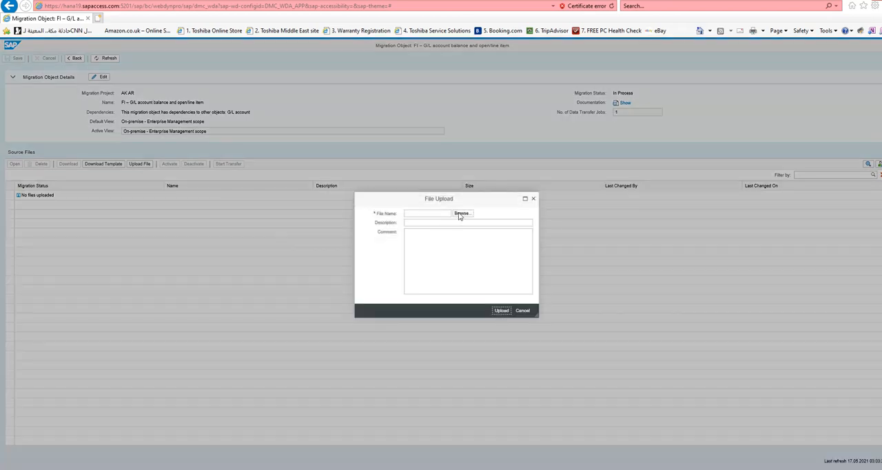
click(460, 213)
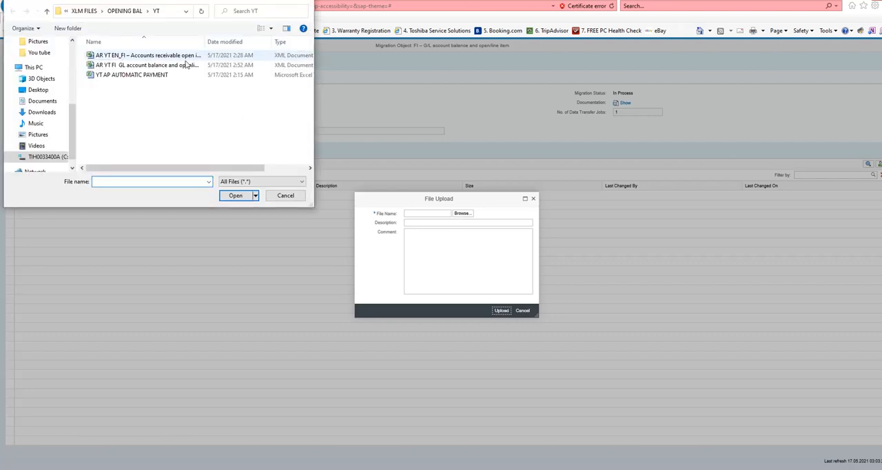
click(156, 69)
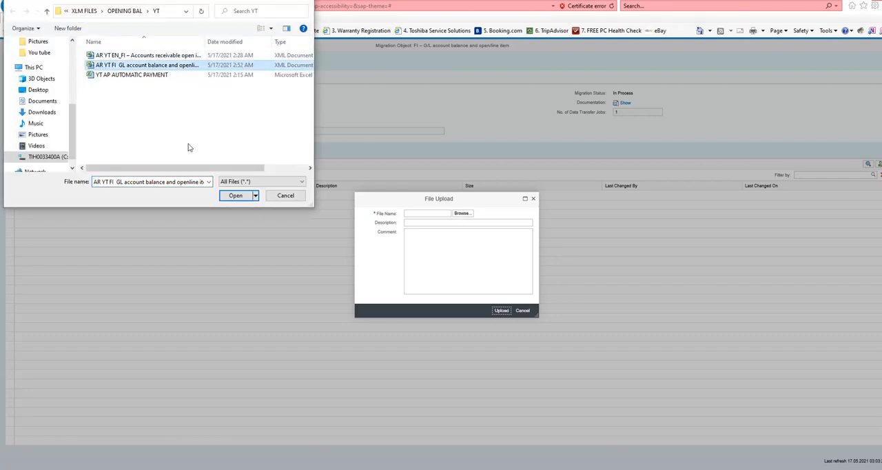
click(236, 196)
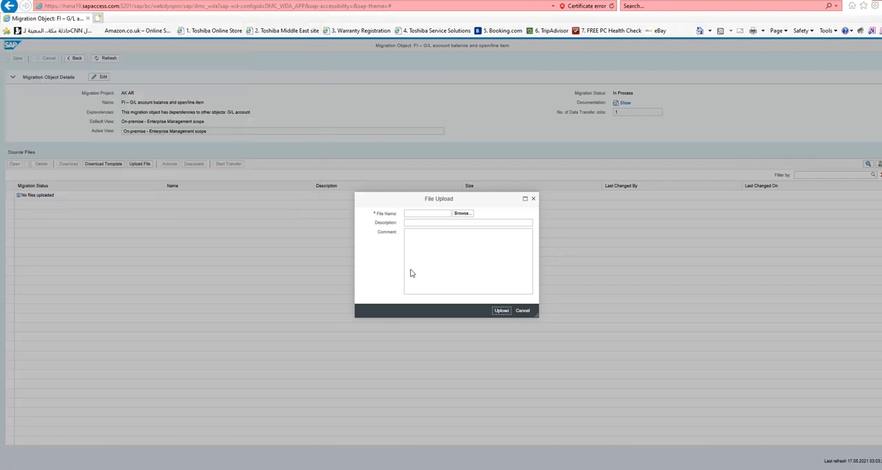
- Describe the chosen source file as AR 11 GL and upload it to the migration object
click(439, 221)
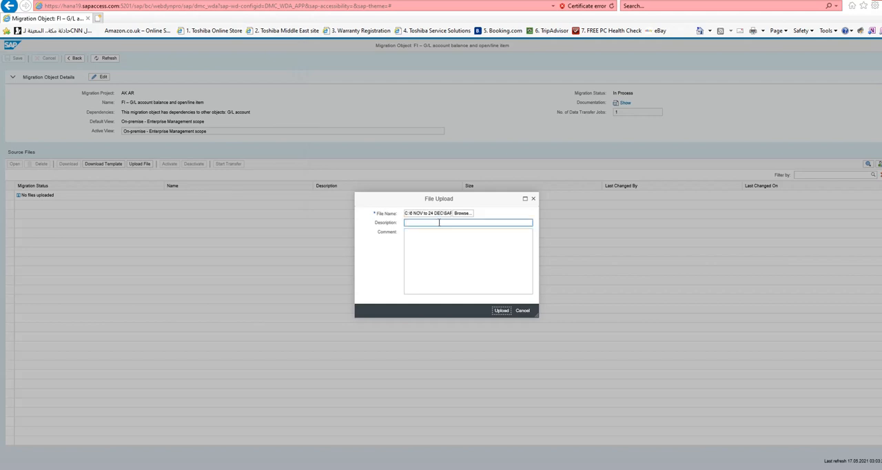
text(AR 11:)
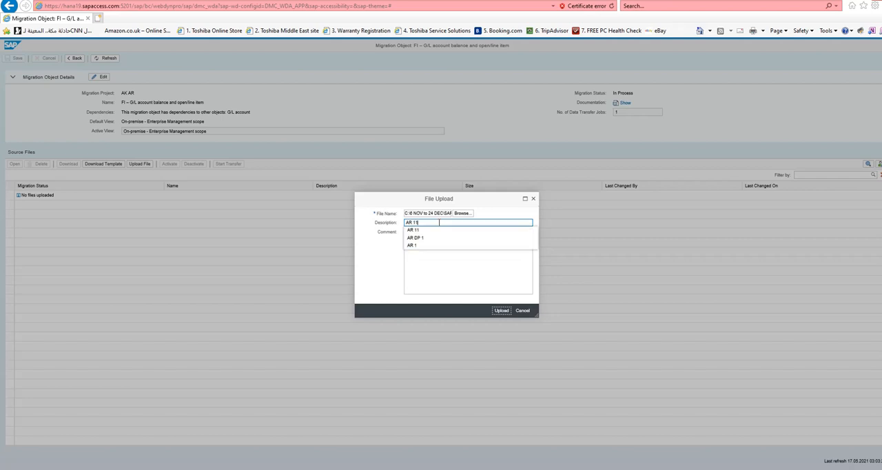
text(GL)
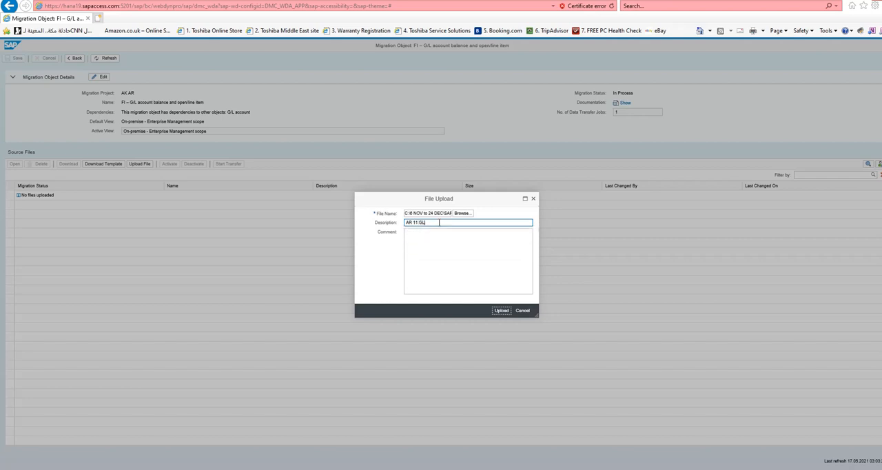
click(502, 311)
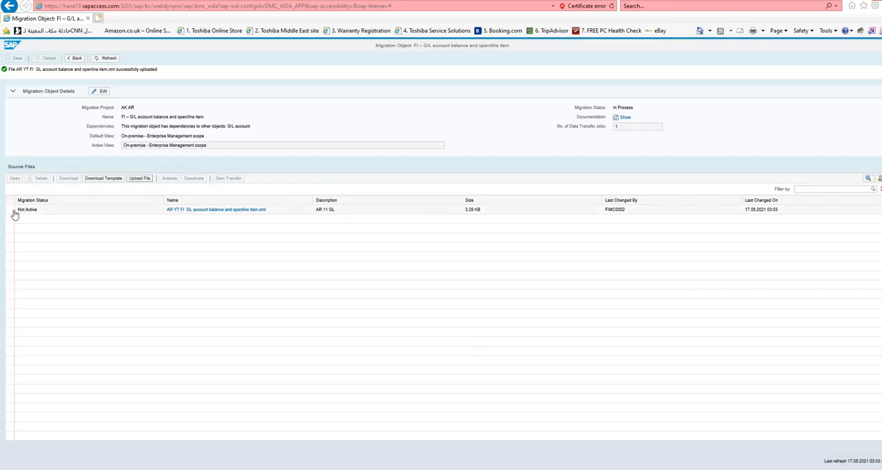
- Activate the uploaded AR 11 GL file and start its data transfer, agreeing to continue
click(11, 211)
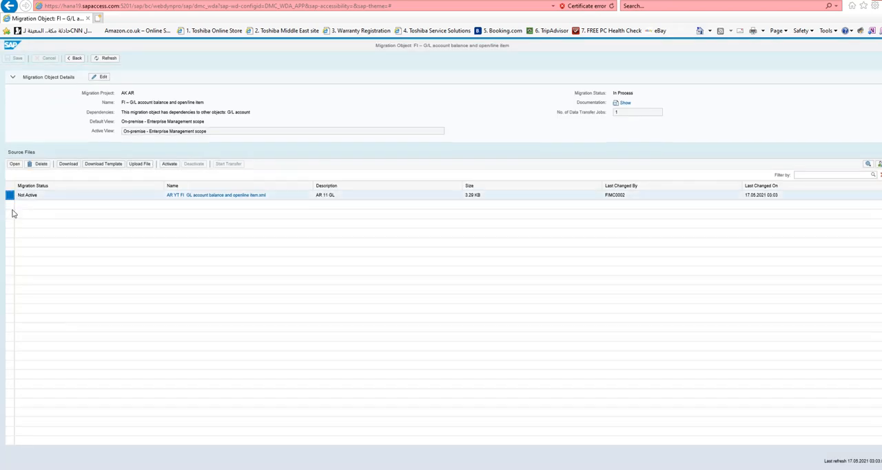
click(169, 165)
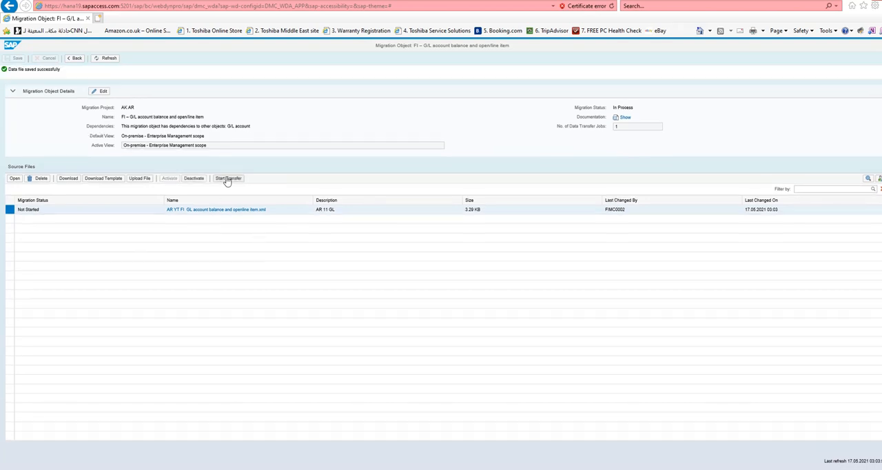
click(227, 179)
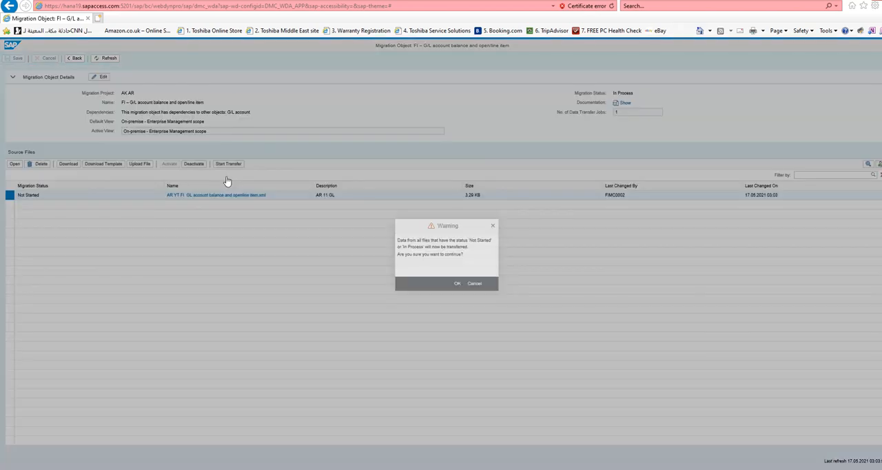
click(457, 284)
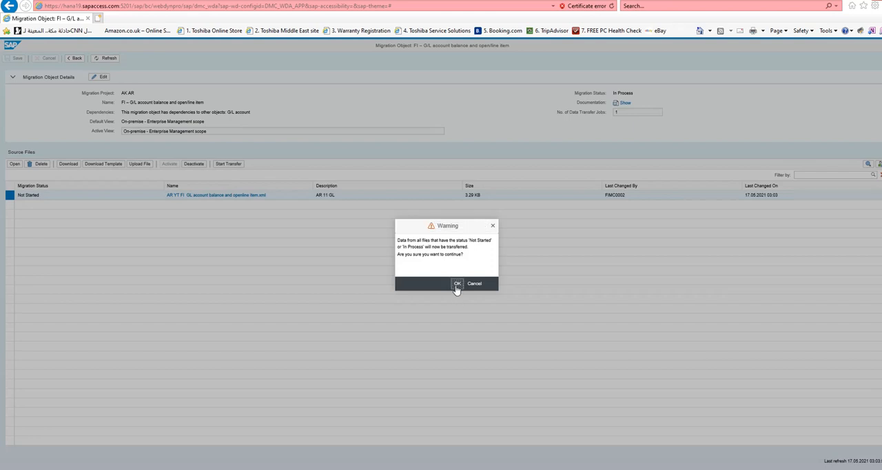
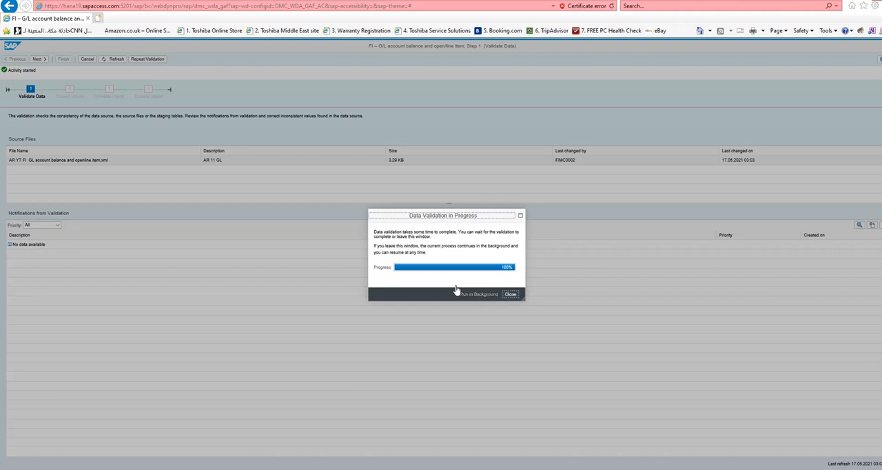
- Filter the AR 11 GL validation notifications to errors and proceed to value conversion
click(508, 295)
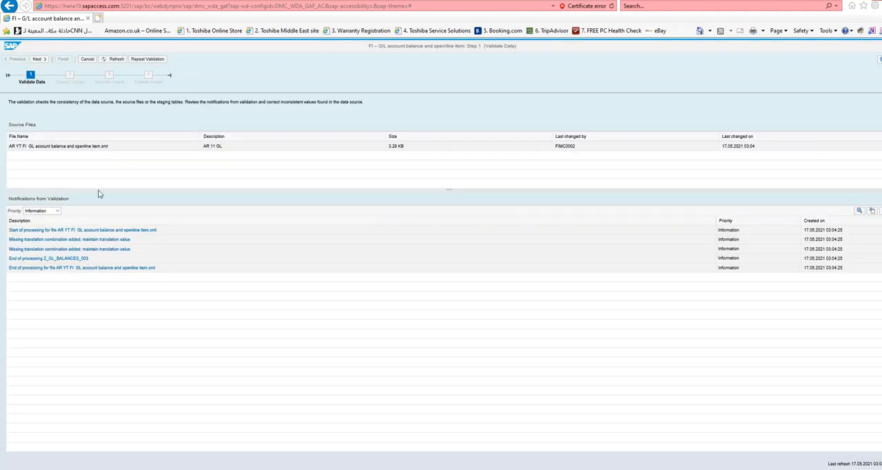
click(58, 211)
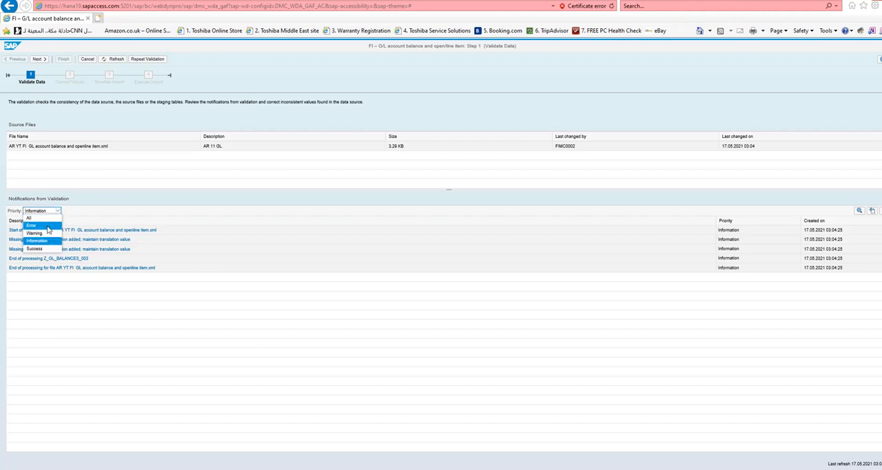
click(49, 230)
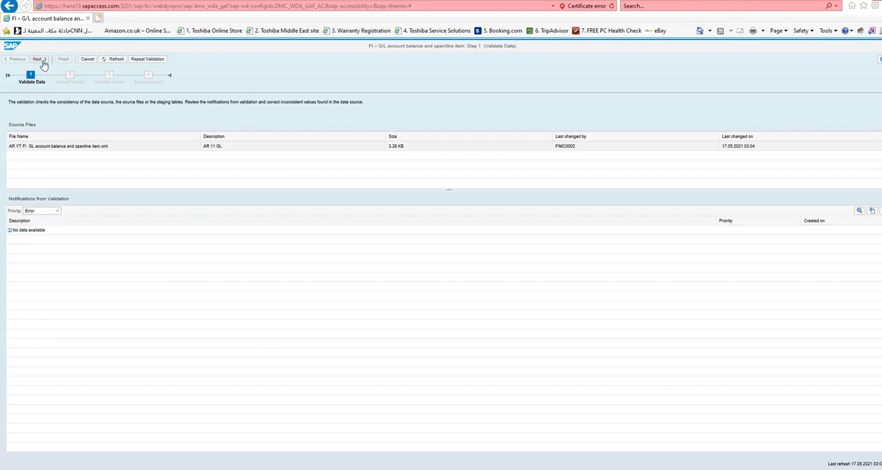
click(42, 62)
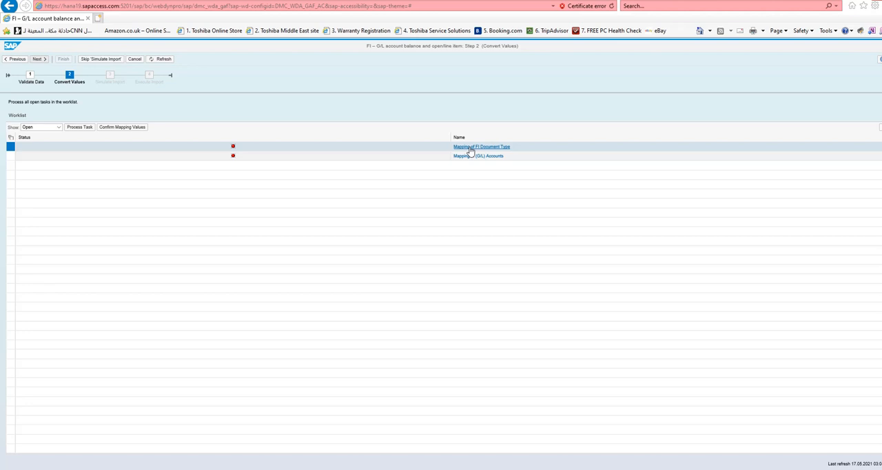
- Save the FI document type and G/L account mappings, and confirm the mapping values for both tasks together
click(469, 148)
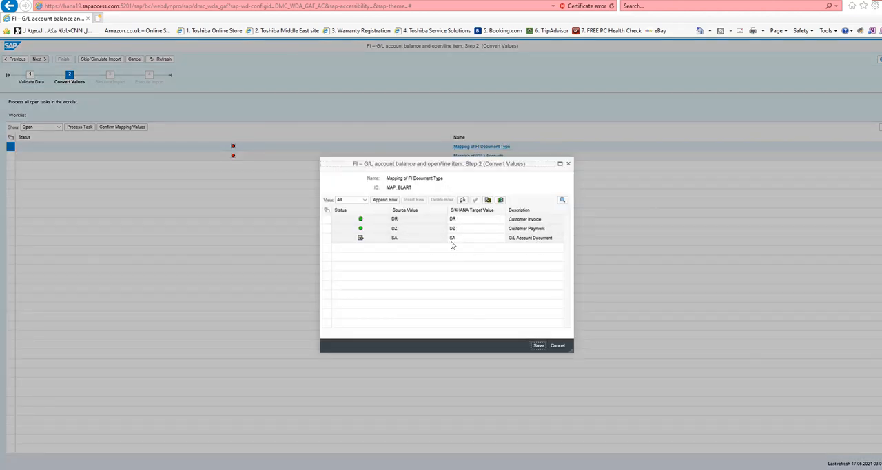
click(539, 346)
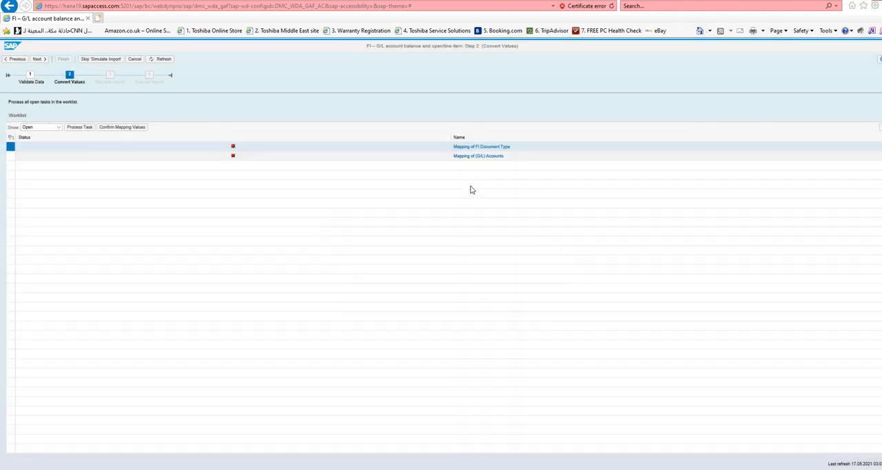
click(474, 157)
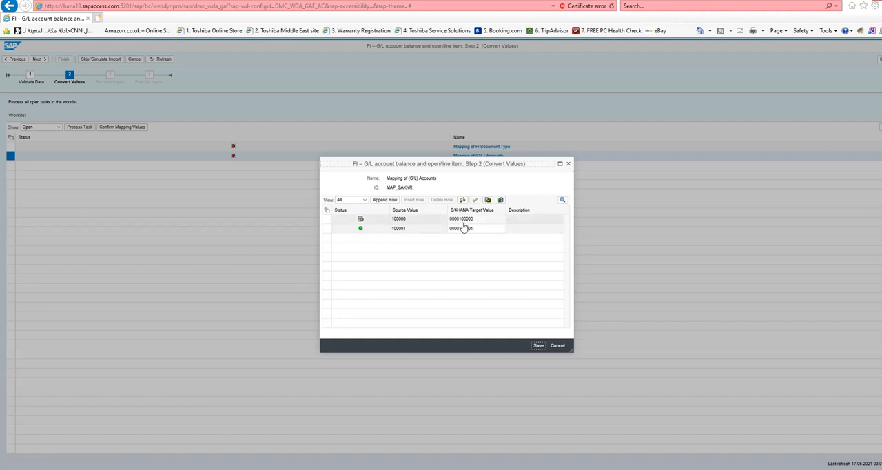
click(536, 346)
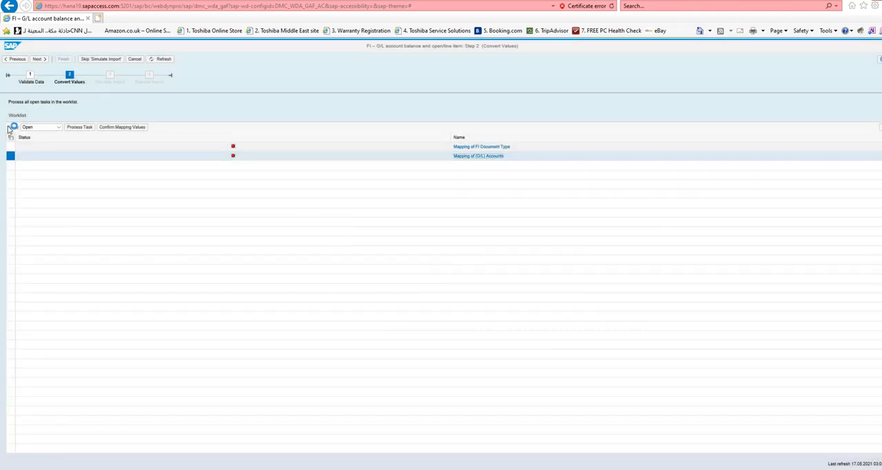
click(11, 140)
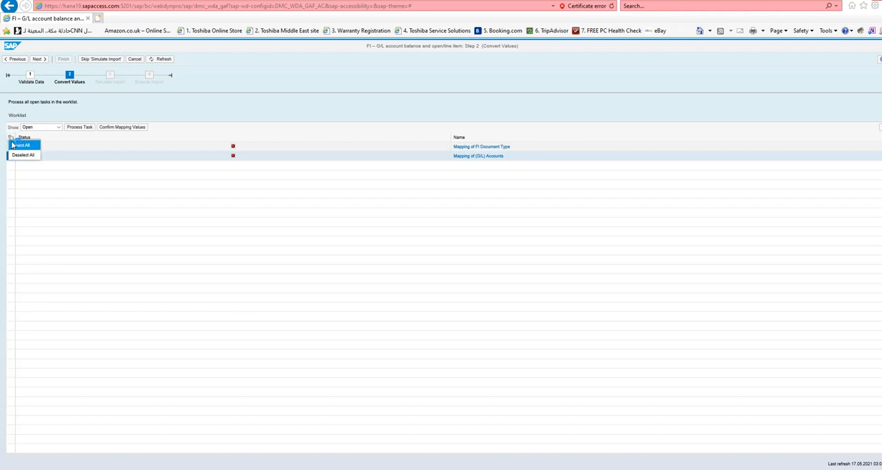
click(20, 144)
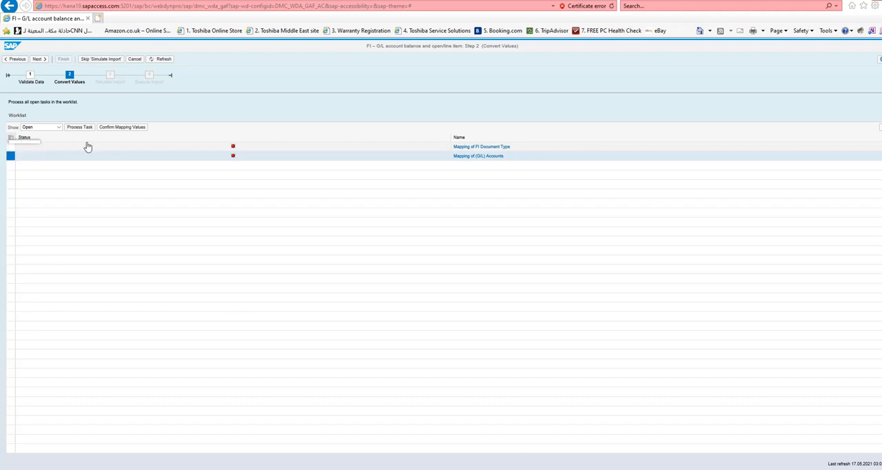
click(119, 128)
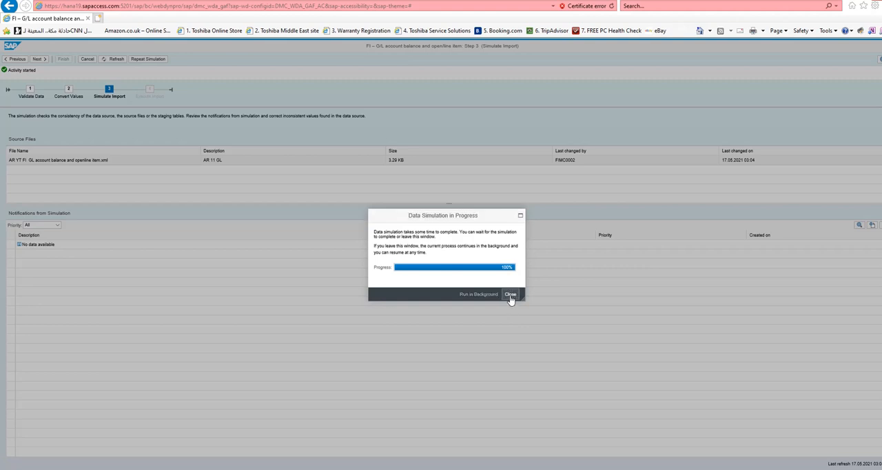
- Advance from the import simulation to the actual import of the G/L balance file and finish the transfer
click(510, 294)
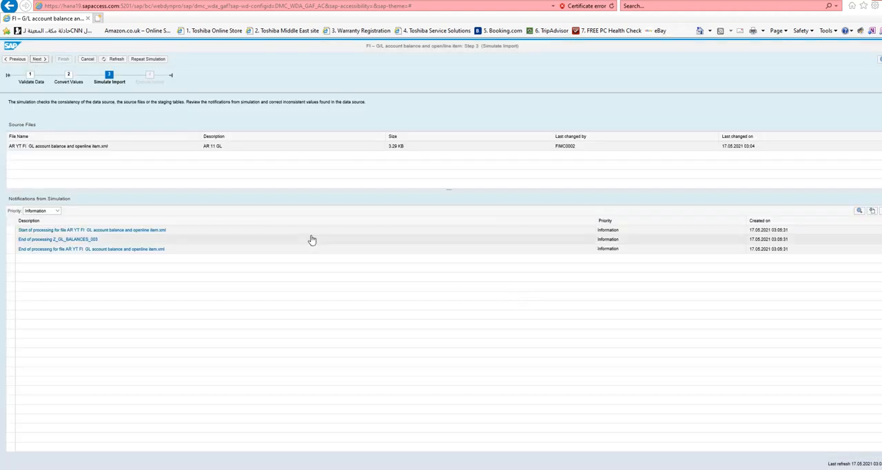
click(42, 61)
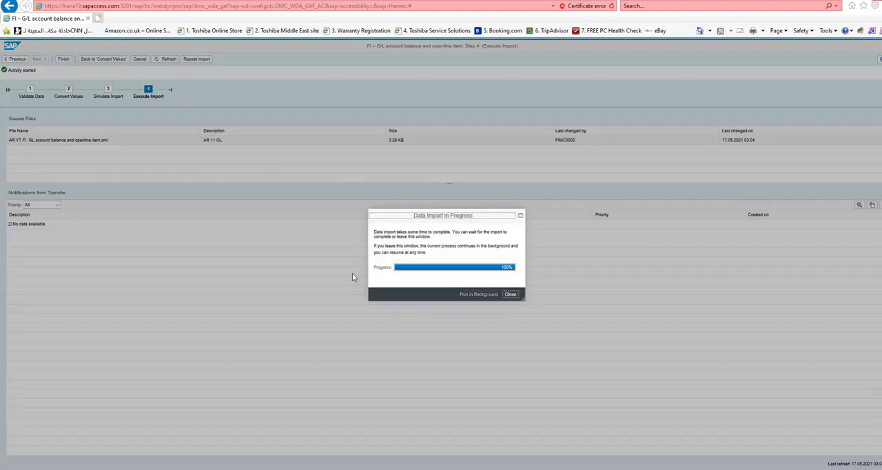
click(516, 296)
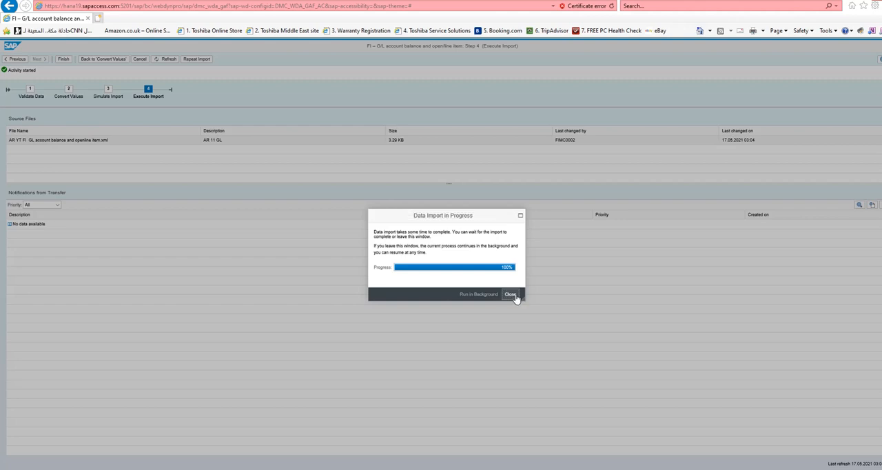
click(516, 298)
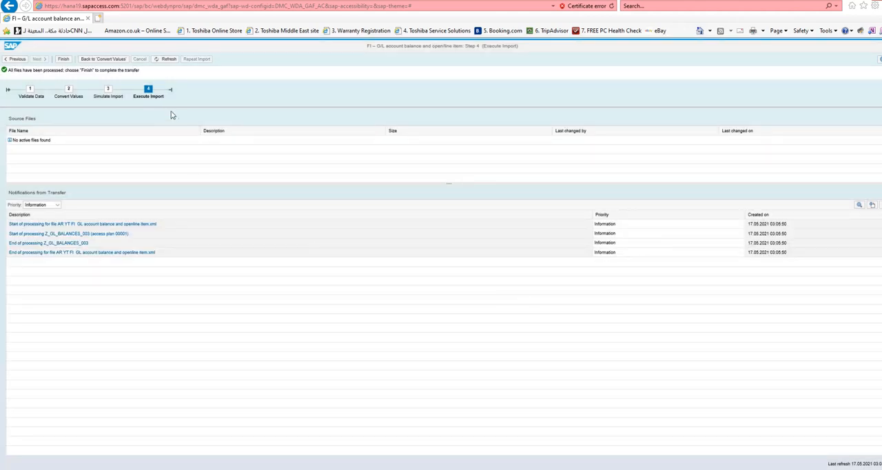
click(64, 60)
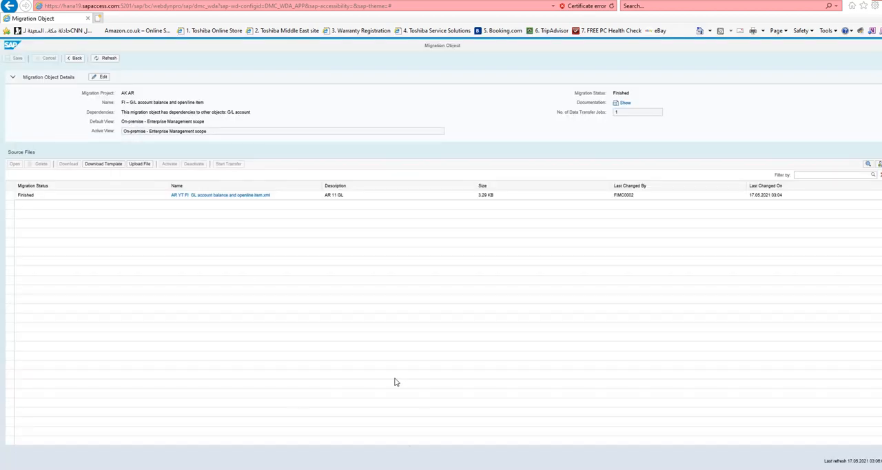
- Switch to the SAP GUI document display and rerun the customer line item list for all items in company code ZLBW
mouse_move(344, 461)
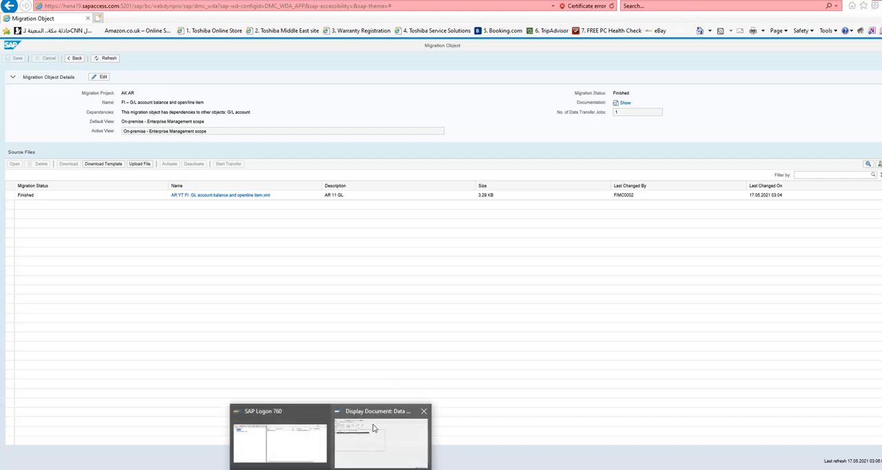
click(410, 412)
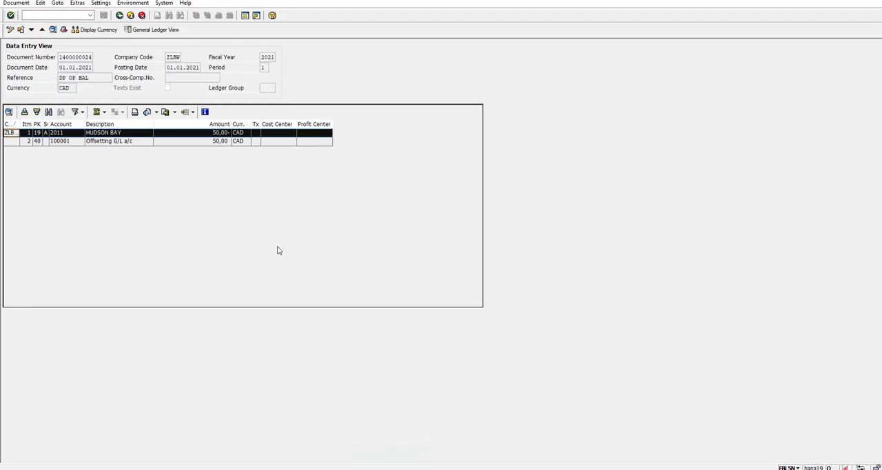
click(119, 15)
click(119, 15)
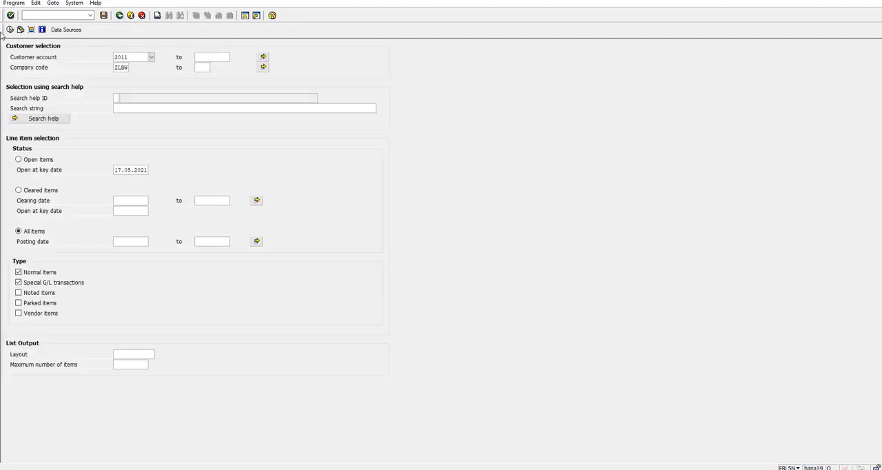
click(10, 31)
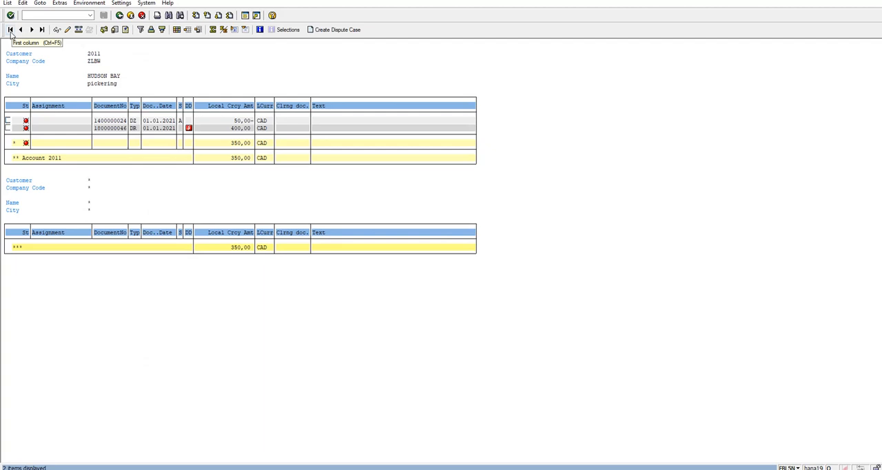
click(120, 16)
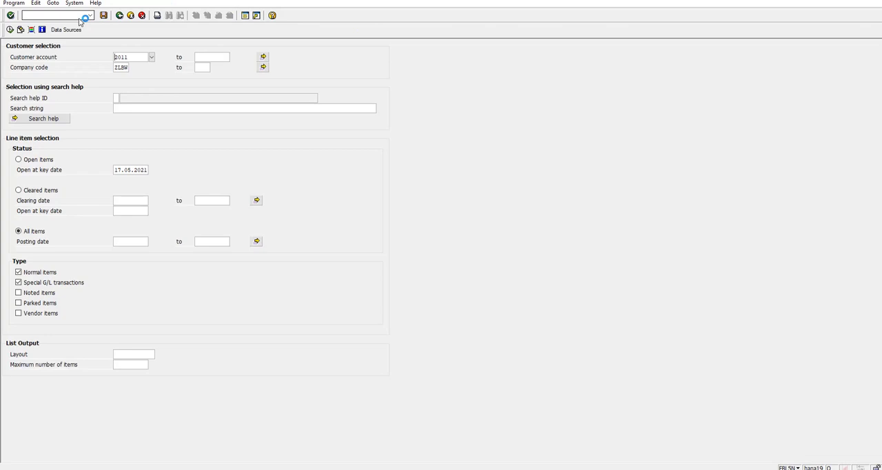
- Run transaction FS10N to display the balance of offsetting G/L account 100001 for company code ZLBW in fiscal year 2021
click(74, 17)
text(/N)
key(Return)
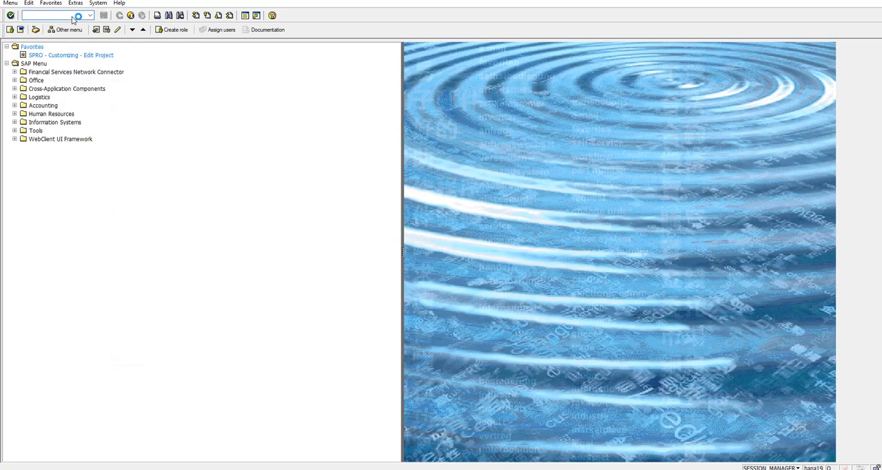
text(FS10N)
key(Return)
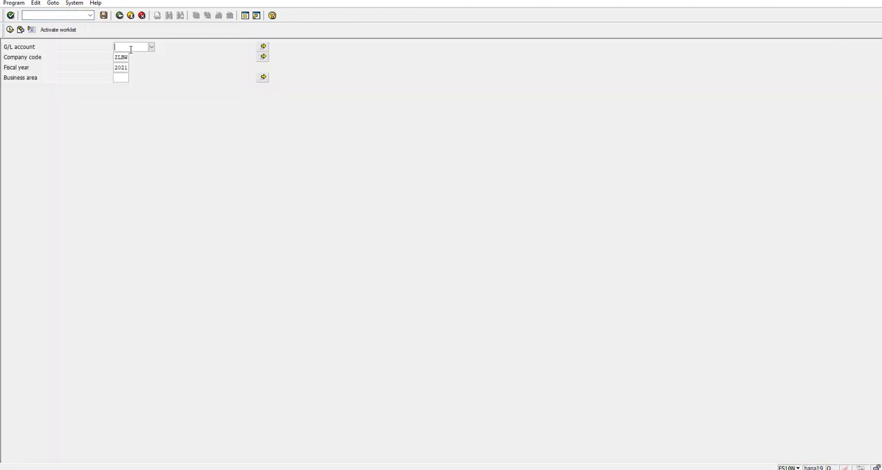
text(100)
text(0)
text(0)
text(0)
click(10, 29)
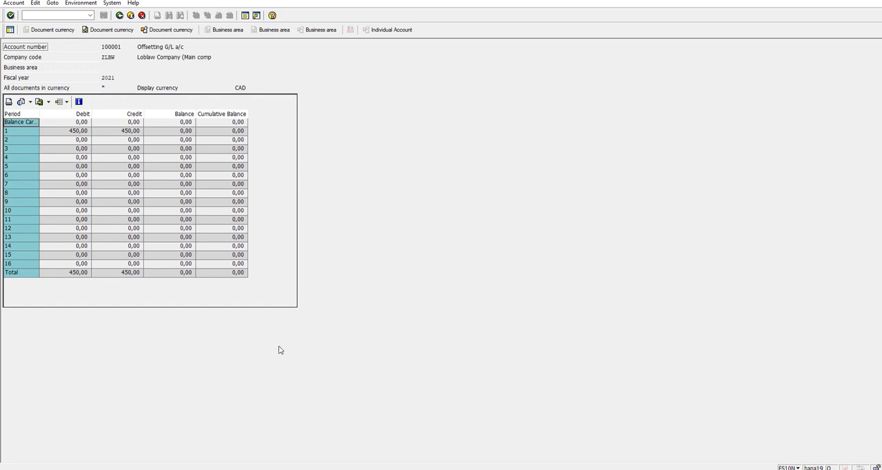
- Switch to the FI GL SCREE SHOT workbook and check the offsetting G/L credit amount of receivables entry A
key(alt+Tab)
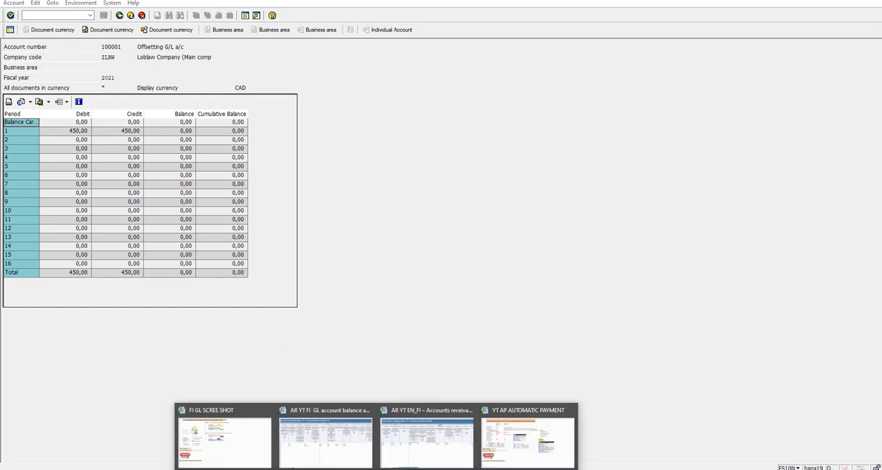
click(244, 452)
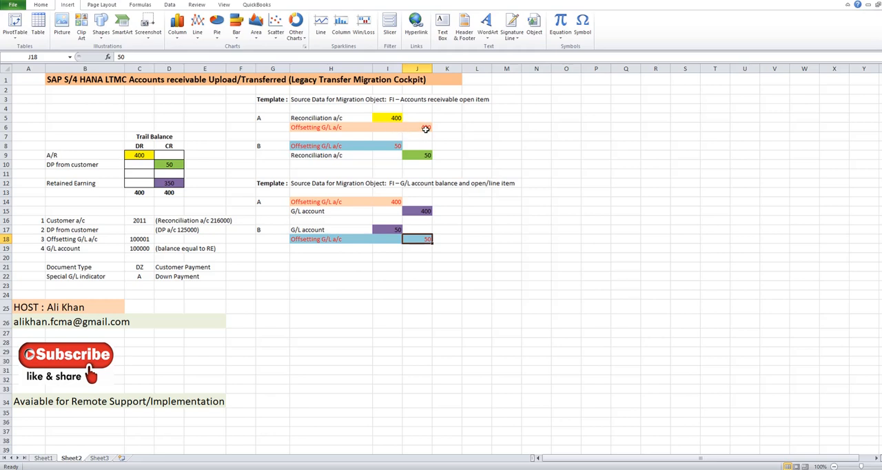
click(425, 129)
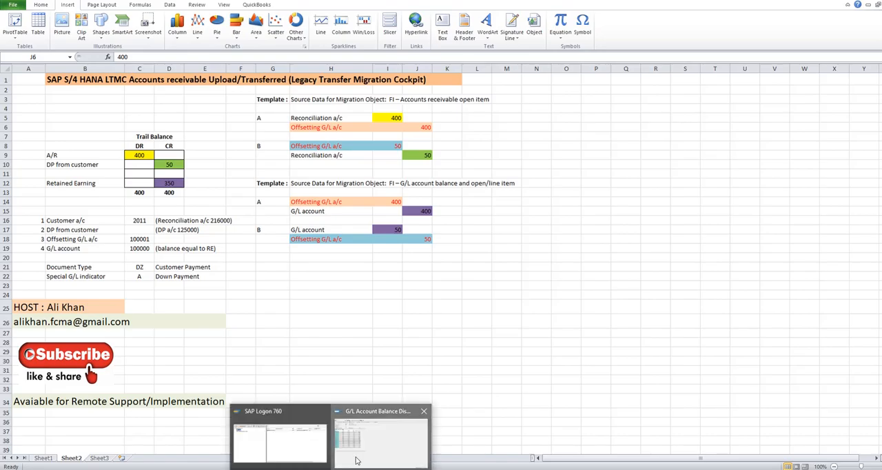
- Return to the G/L account balance display in SAP and open the line items behind the period 1 debit
click(358, 460)
click(69, 134)
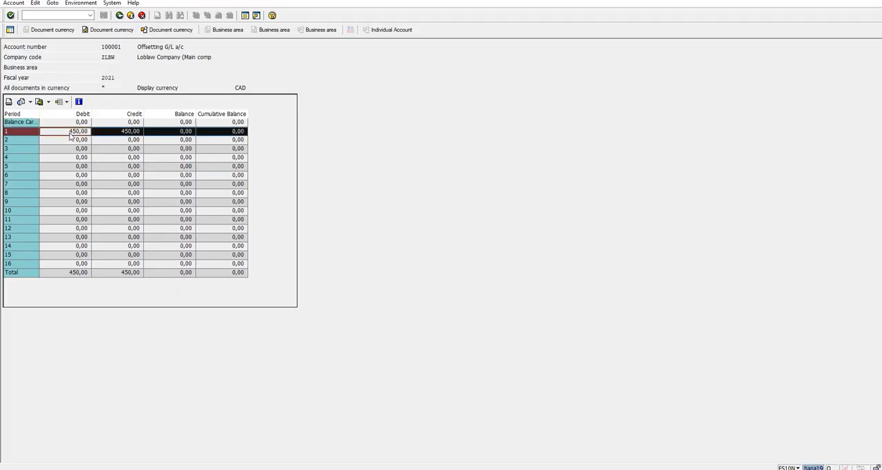
double_click(70, 134)
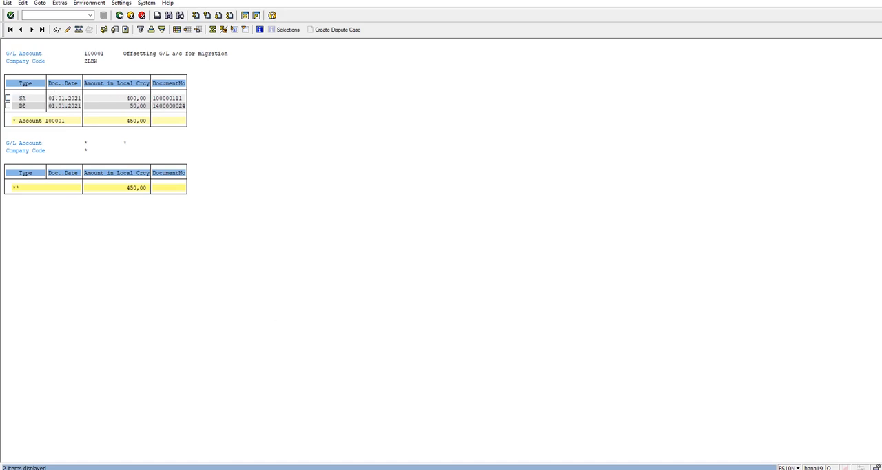
- Note document type SA in cell K14 of the FI GL SCREE SHOT workbook, beside G/L entry A's offsetting debit
mouse_move(228, 463)
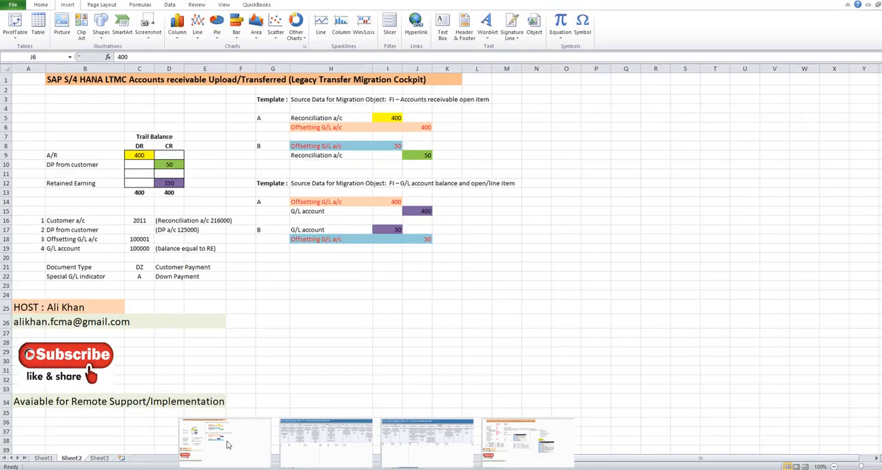
click(228, 444)
click(387, 203)
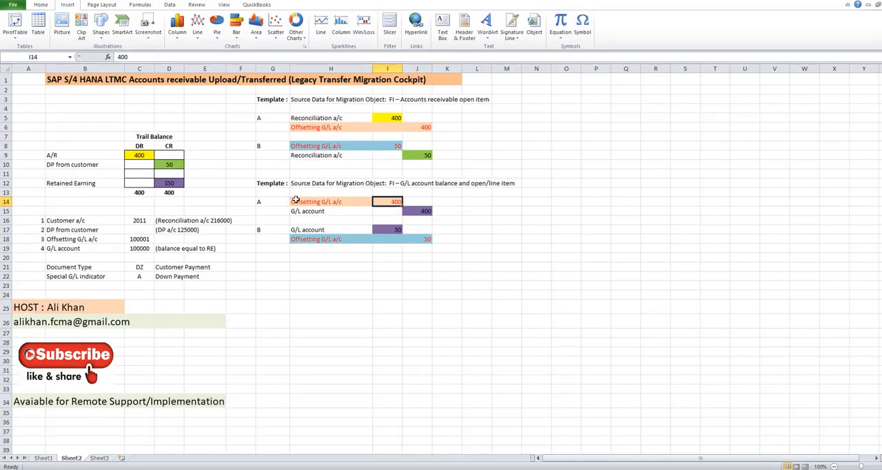
click(446, 200)
text(S)
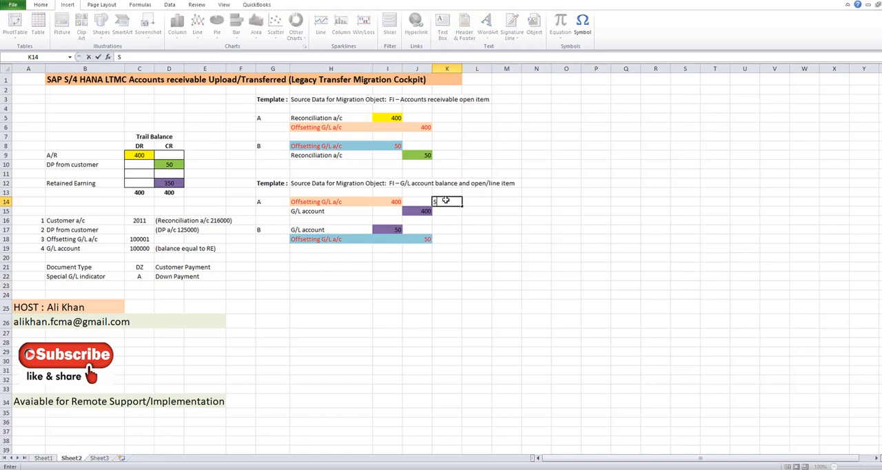
text(A)
- Check the debit line items in SAP, return to the FI GL SCREE SHOT workbook and note document type DZ in K8 beside receivables entry B's offsetting debit
click(368, 448)
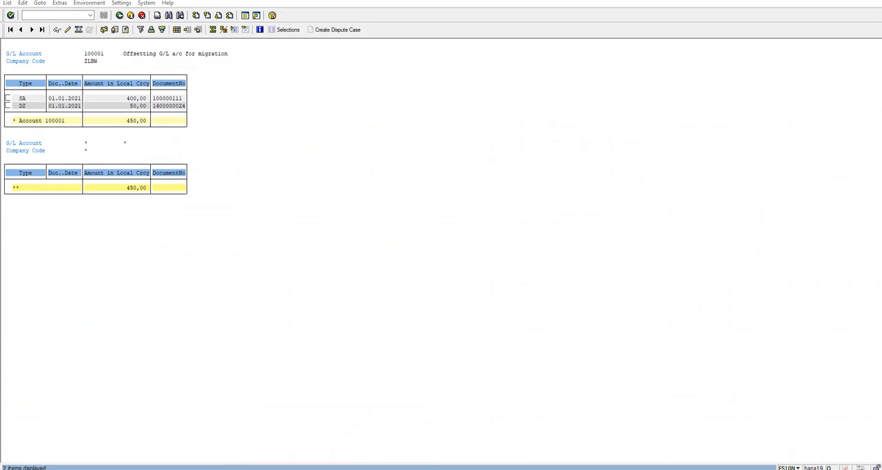
click(206, 452)
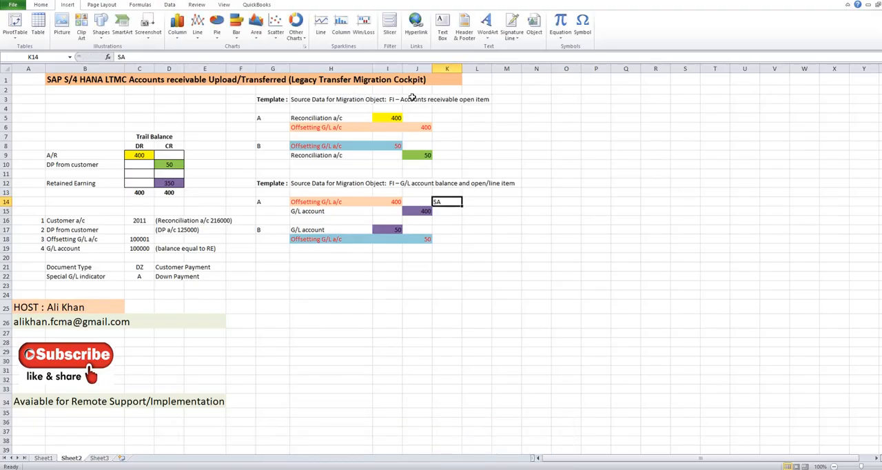
click(453, 146)
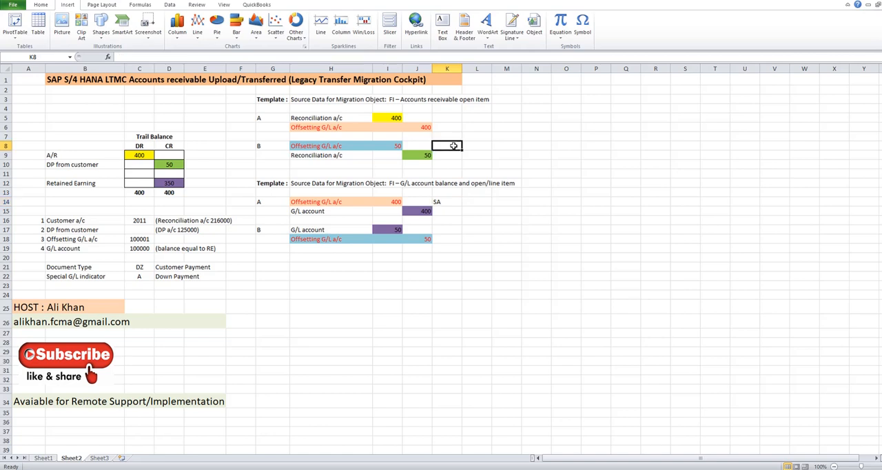
text(DZ)
key(Return)
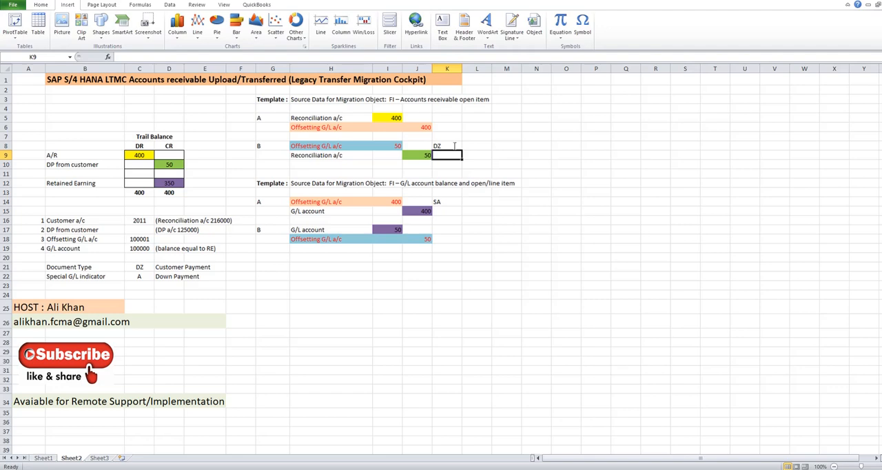
- Return to SAP, leave the debit line items and open the line items behind the period 1 credit of account 100001
click(331, 469)
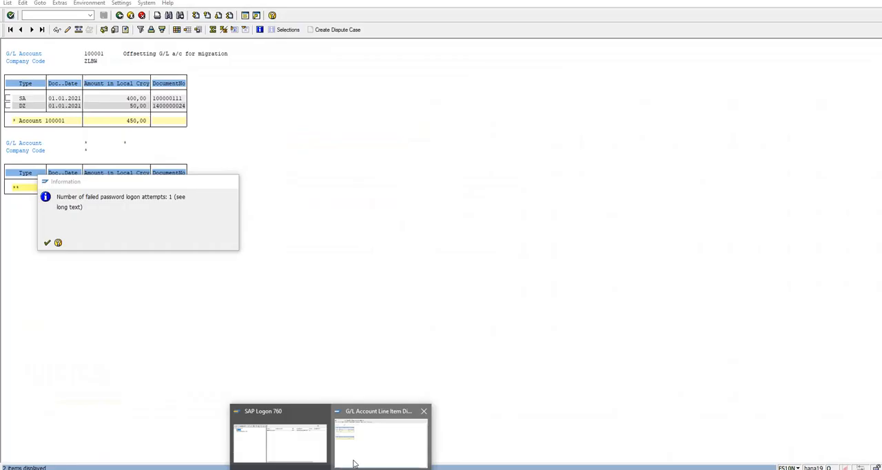
click(354, 462)
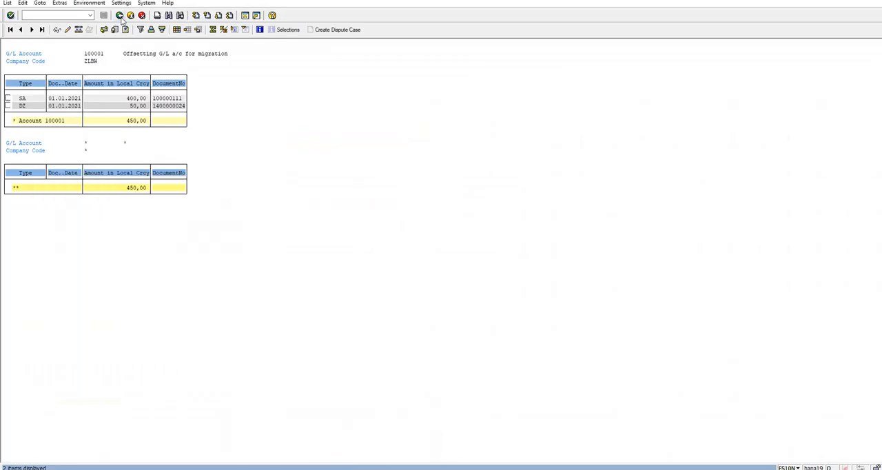
click(120, 16)
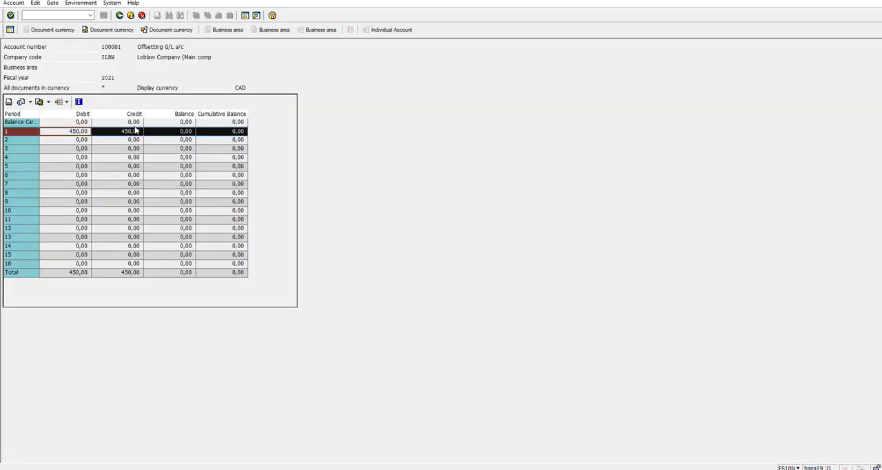
double_click(137, 131)
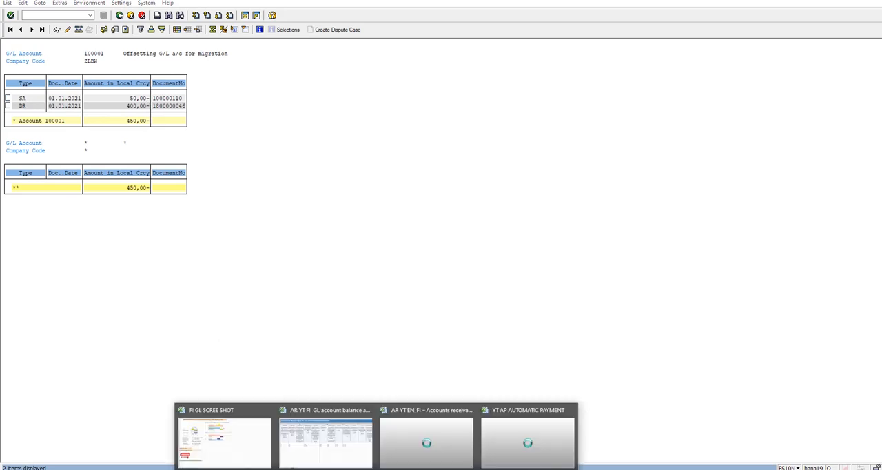
- Switch to the FI GL SCREE SHOT workbook and note document type SA in K18, beside G/L entry B's offsetting credit
click(230, 441)
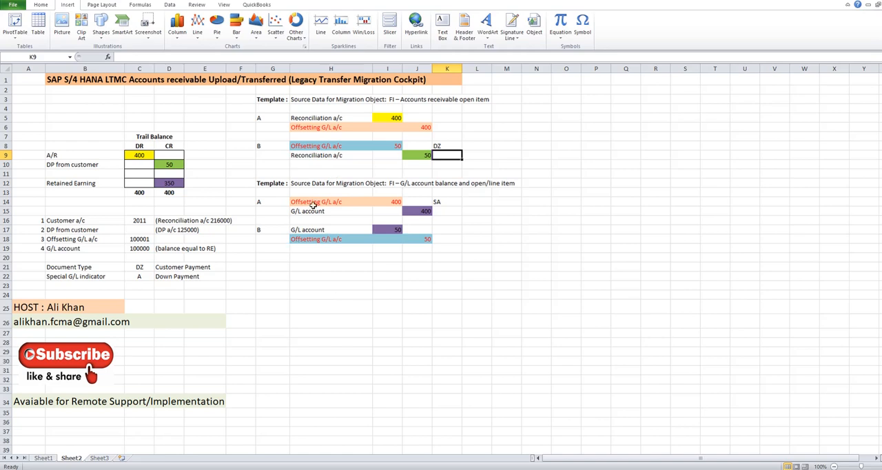
click(448, 241)
text(SA)
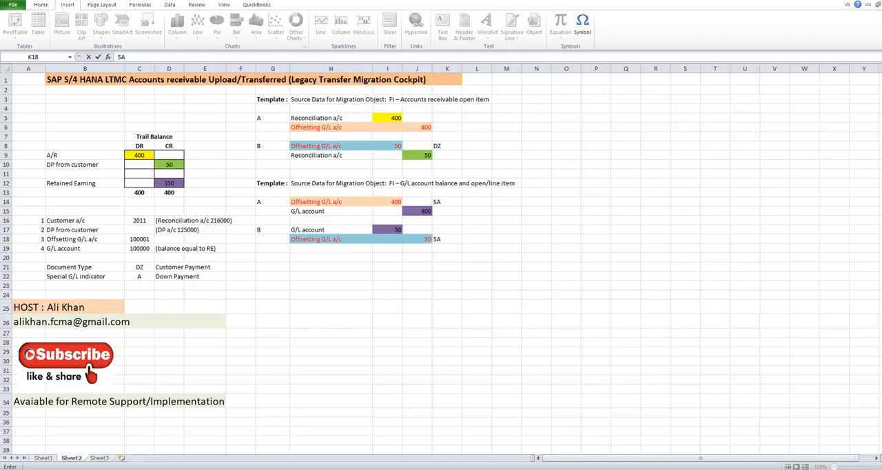
- Check the credit line items in SAP again and note document type DR in workbook cell K6, beside receivables entry A's offsetting credit
mouse_move(332, 468)
click(353, 443)
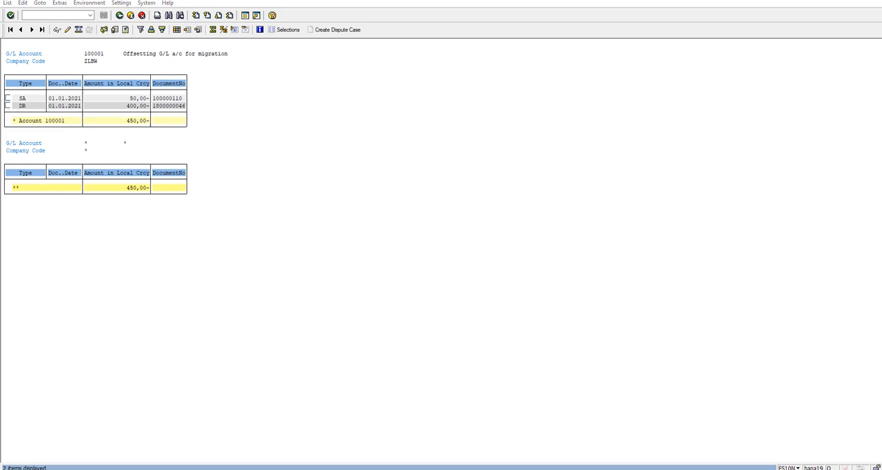
mouse_move(376, 469)
click(222, 460)
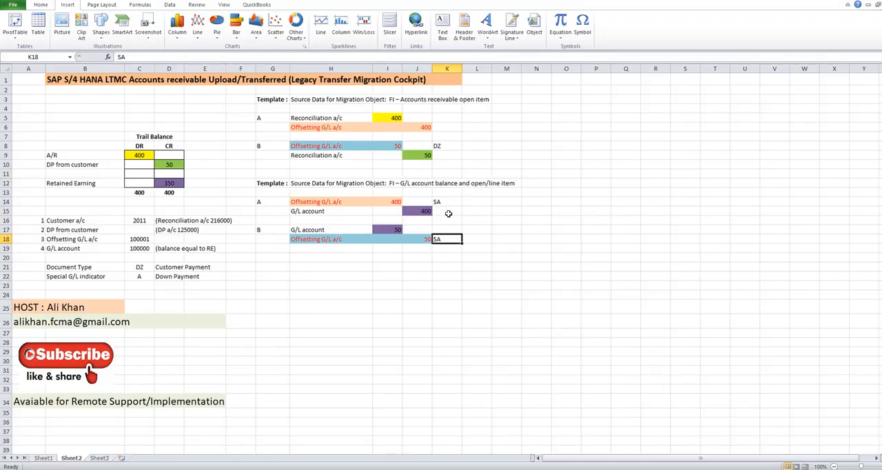
click(446, 127)
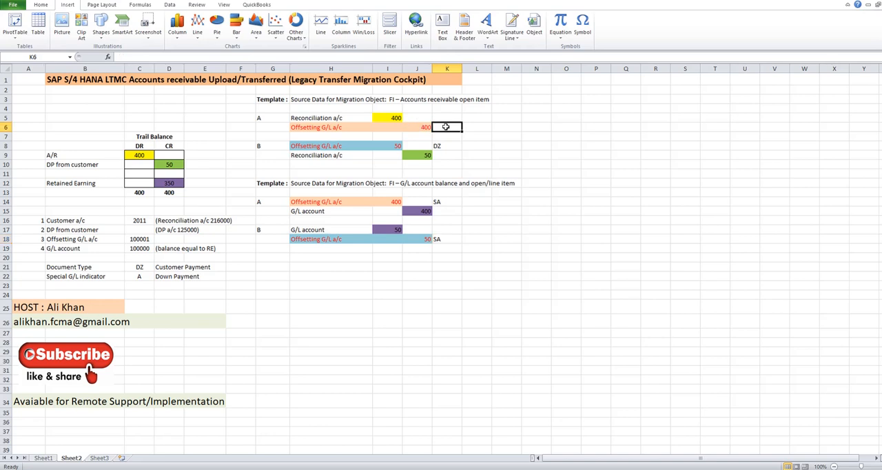
text(DR)
key(Return)
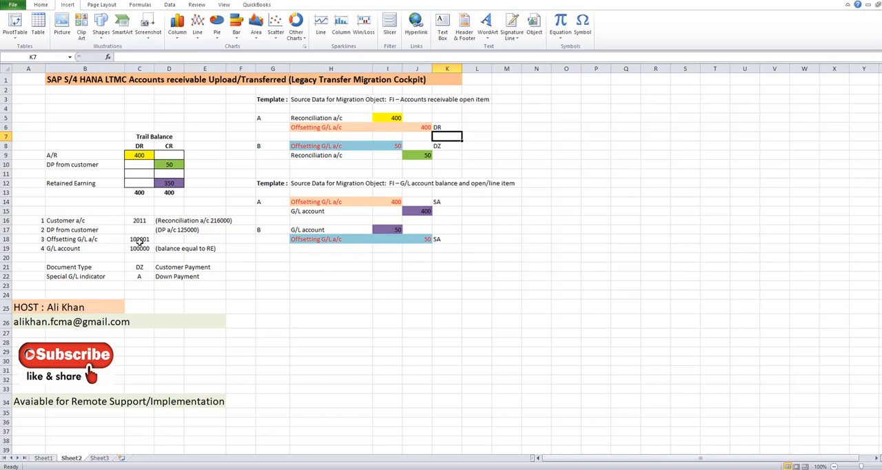
- Review the document types noted beside the offsetting entries and check the number of the G/L account equal to retained earnings
click(414, 129)
click(417, 145)
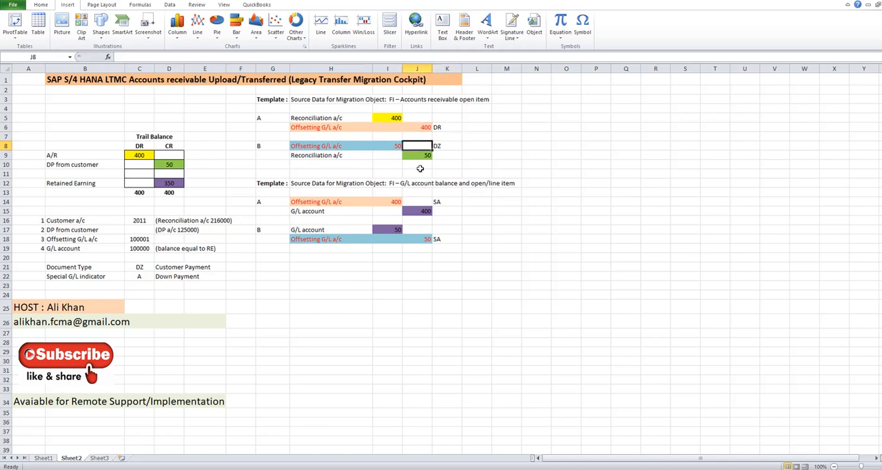
click(444, 202)
click(443, 238)
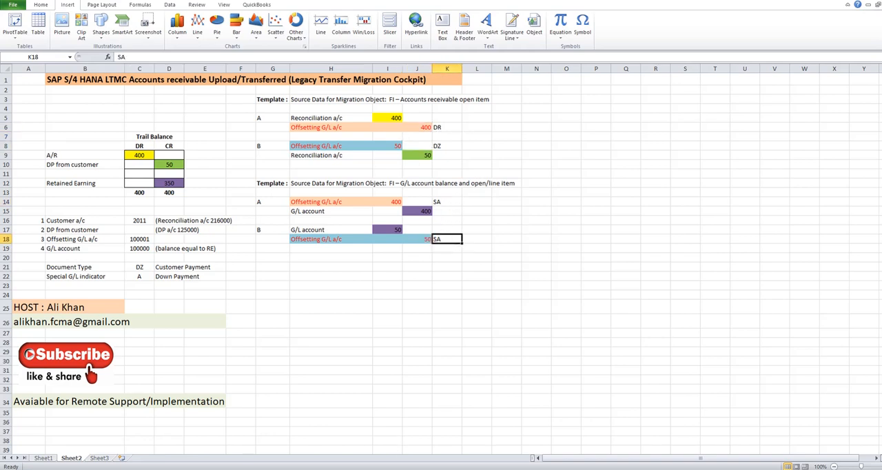
click(141, 249)
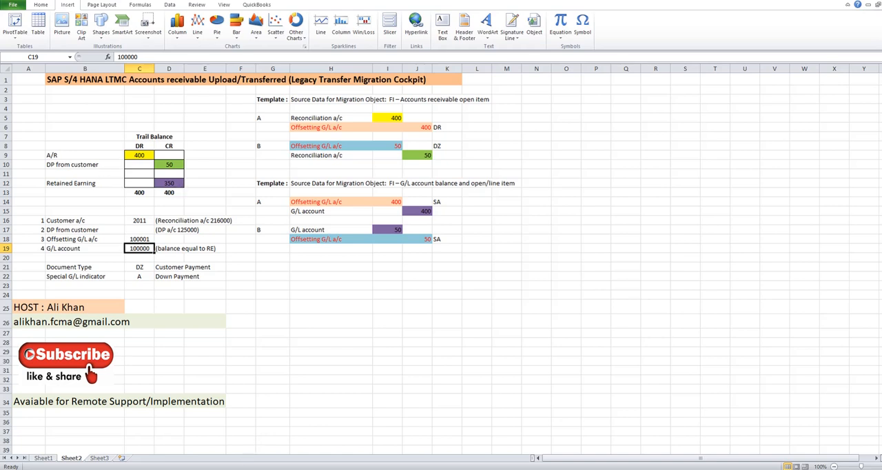
- Go back to the period balances of the offsetting account in SAP and check its account number in the workbook's account list
click(351, 460)
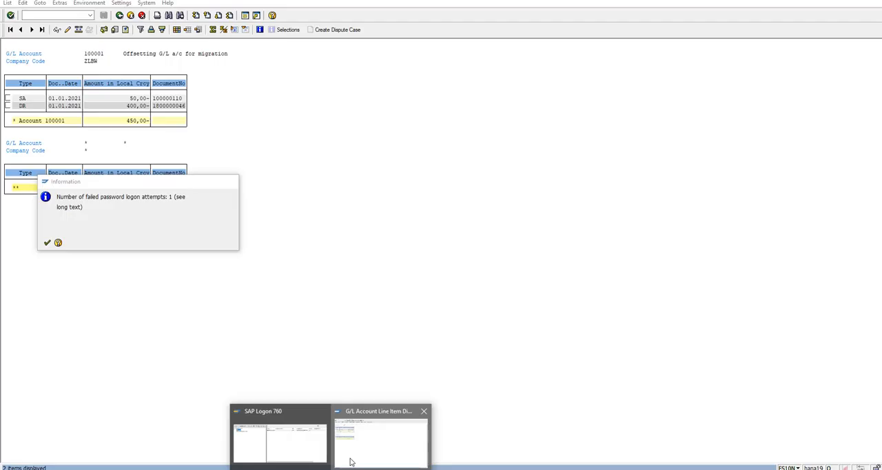
click(119, 15)
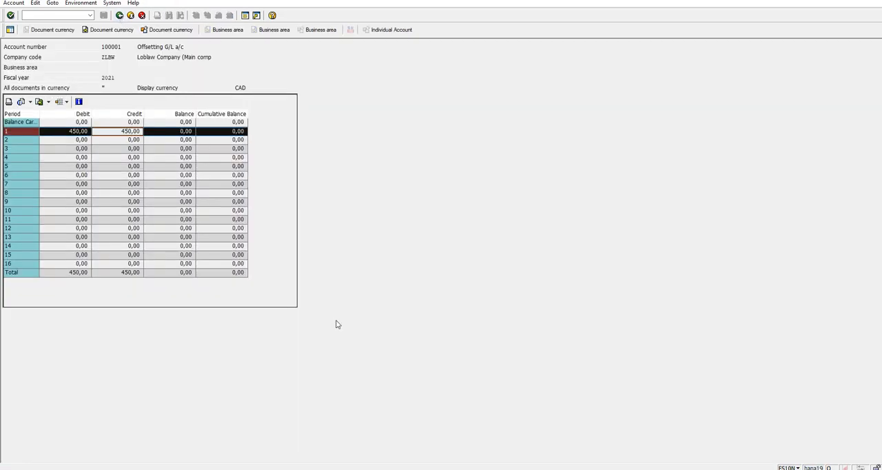
mouse_move(377, 465)
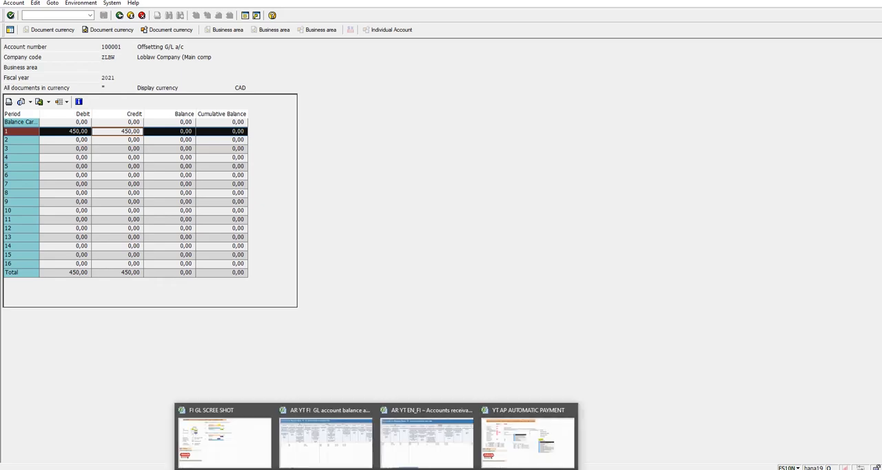
click(242, 445)
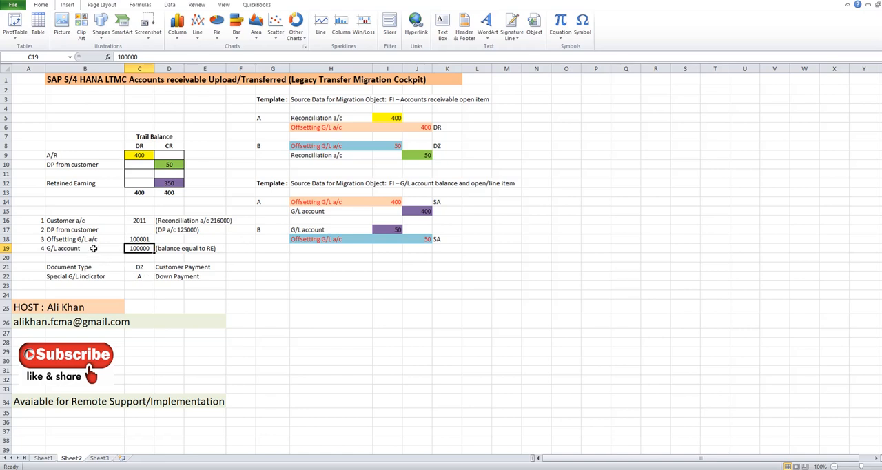
click(138, 239)
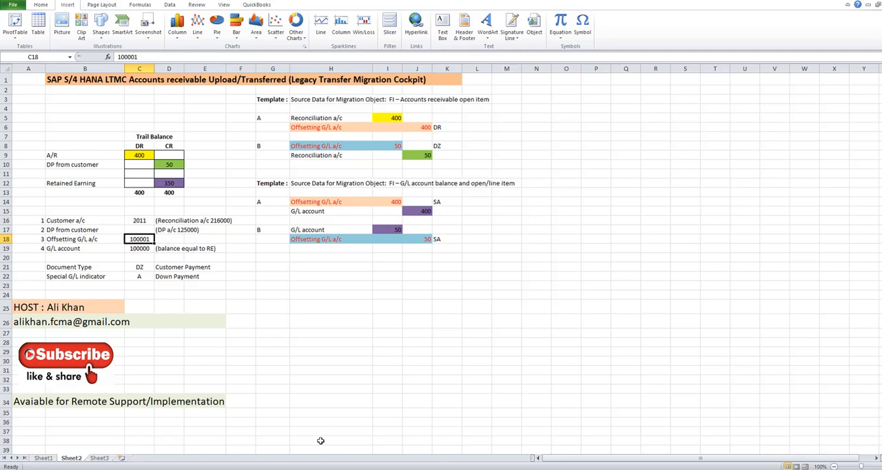
- Return to the FS10N selection in SAP and display the balance of G/L account 100000 for company code ZLBW in fiscal year 2021
mouse_move(327, 457)
click(378, 456)
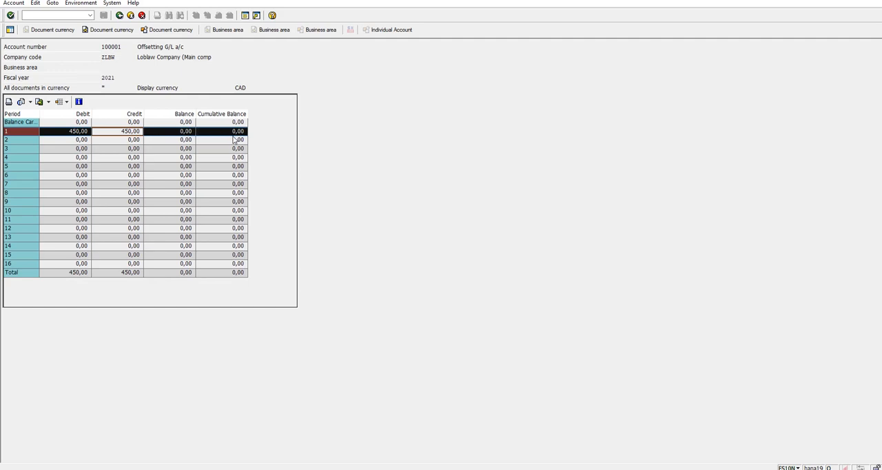
click(121, 17)
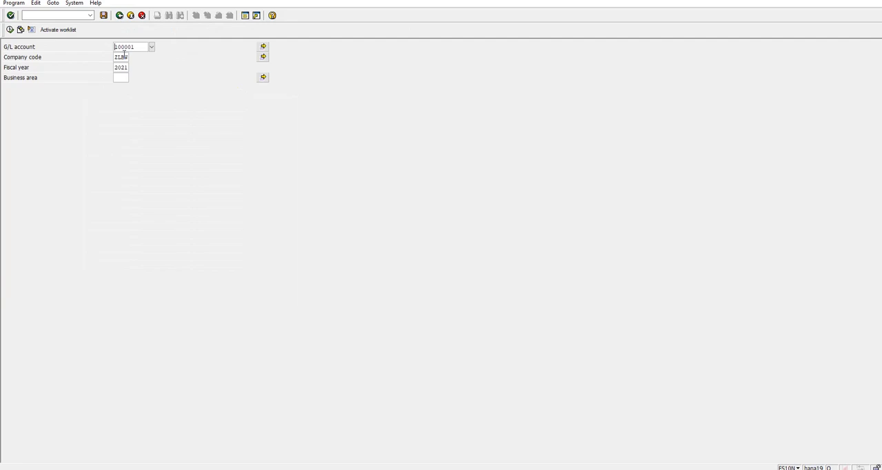
key(BackSpace)
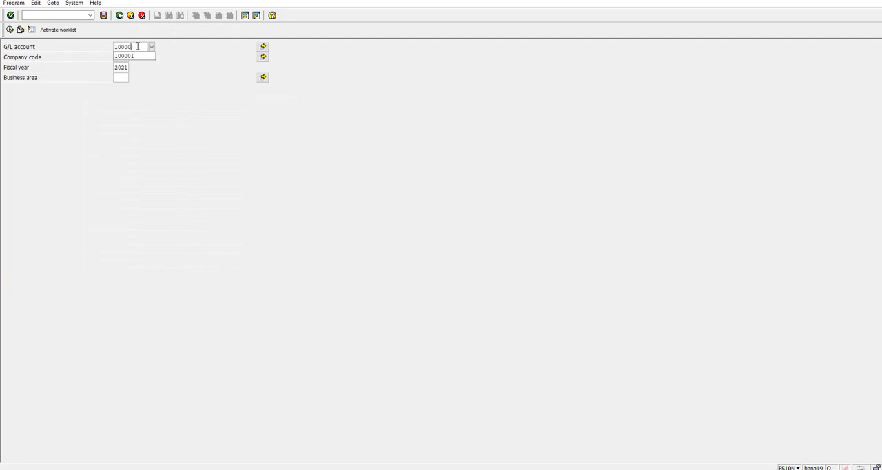
text(0)
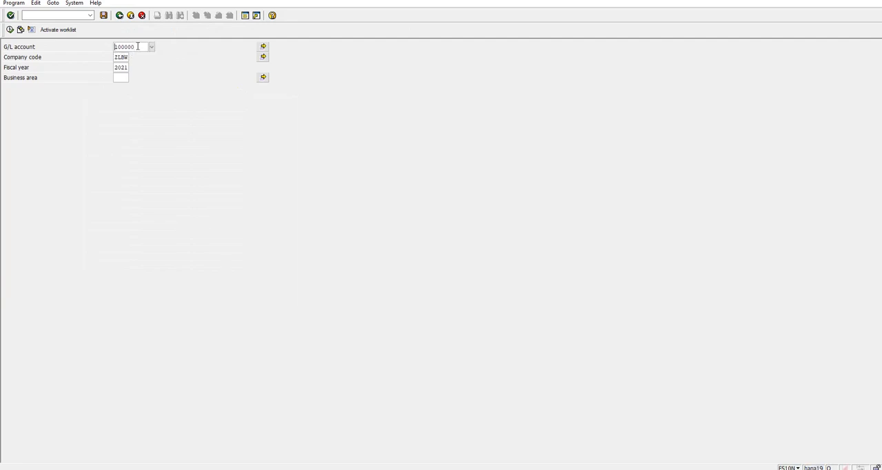
click(11, 30)
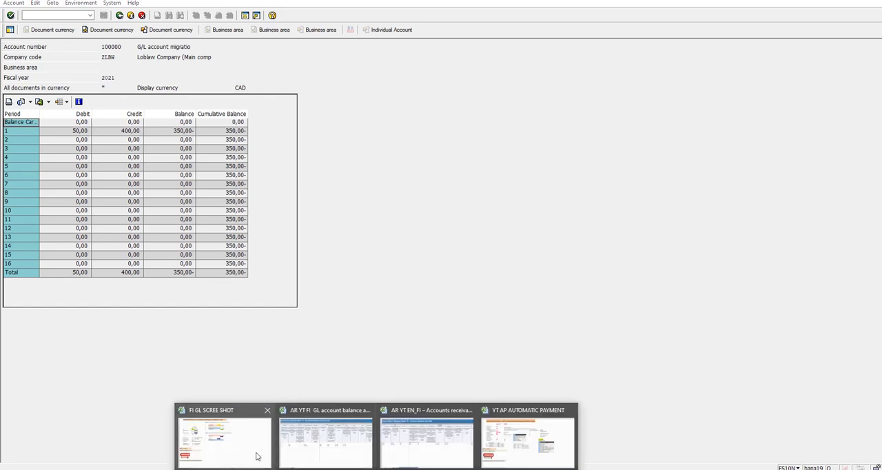
- Switch to the FI GL SCREE SHOT workbook and check the retained earnings credit in the trial balance against the G/L account balance
click(255, 456)
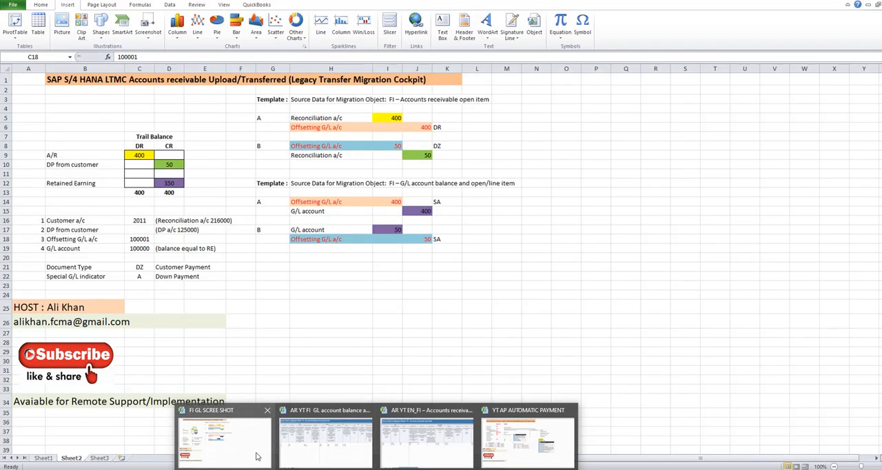
click(169, 186)
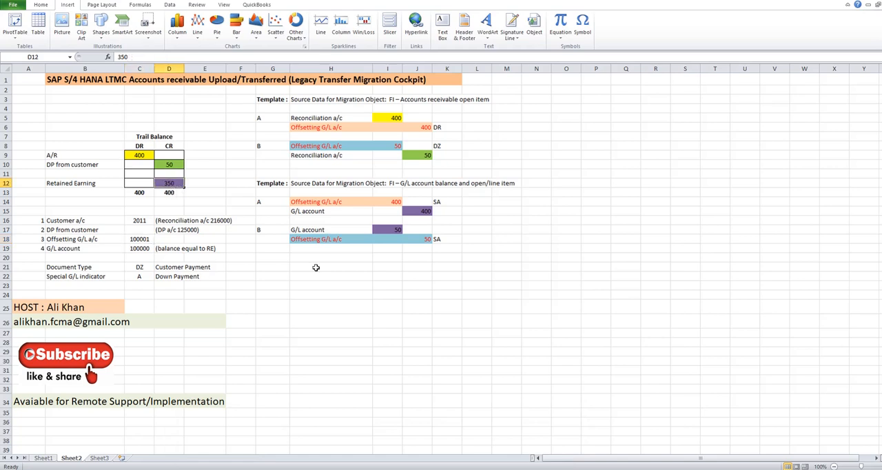
click(381, 352)
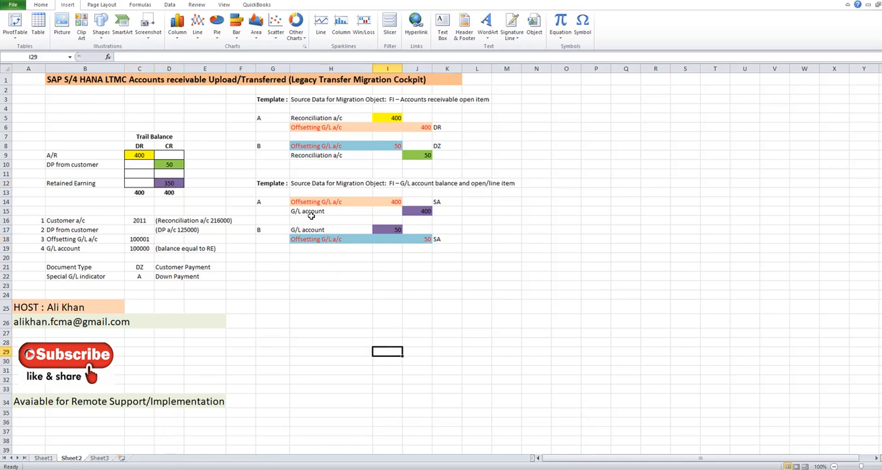